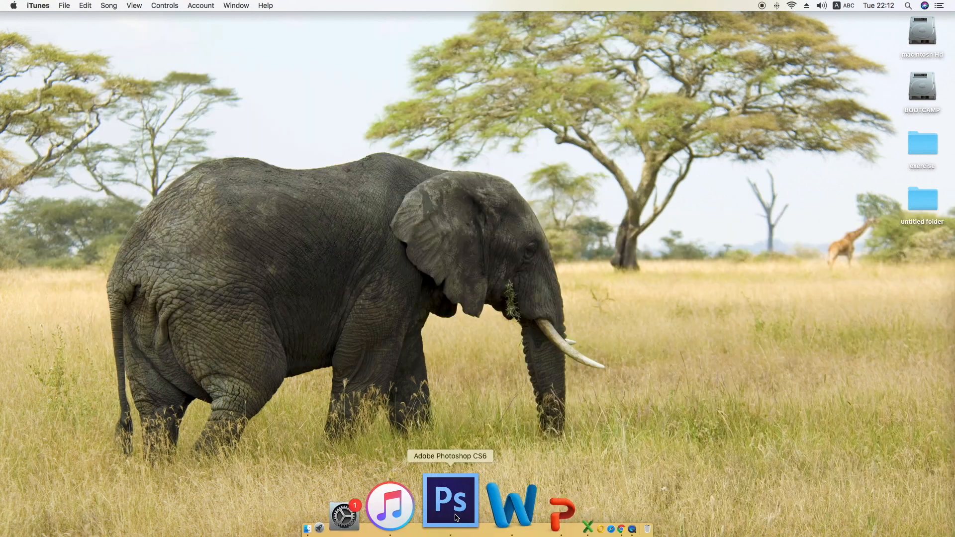
# Launch Photoshop and open cutting-board-2693416_1280.jpg from the exercise 2 folder inside the Desktop's exercise folder
pyautogui.click(453, 515)
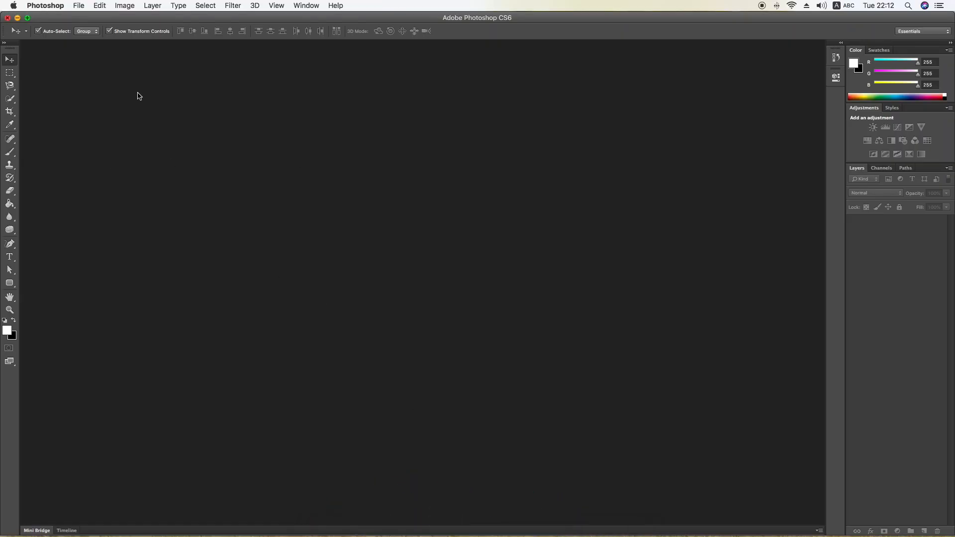
pyautogui.click(79, 6)
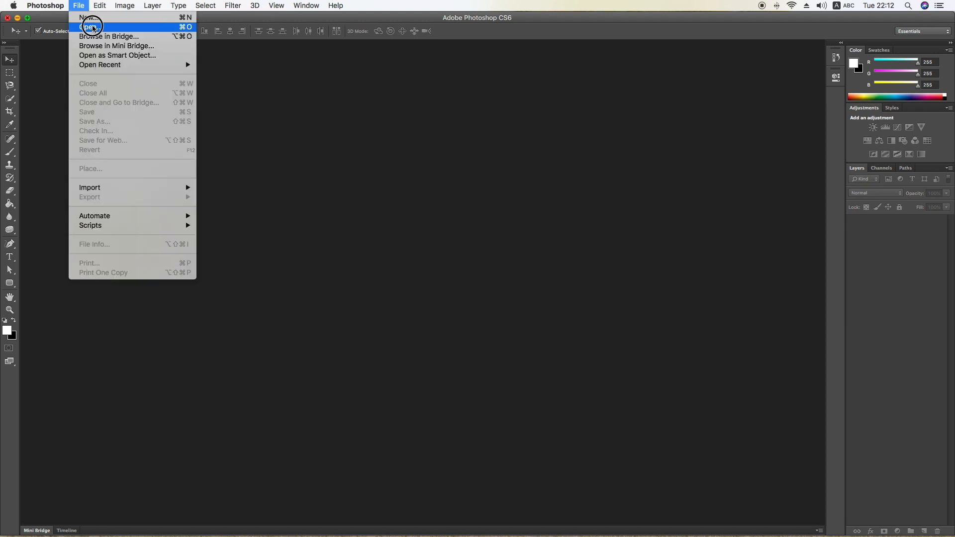
pyautogui.click(94, 29)
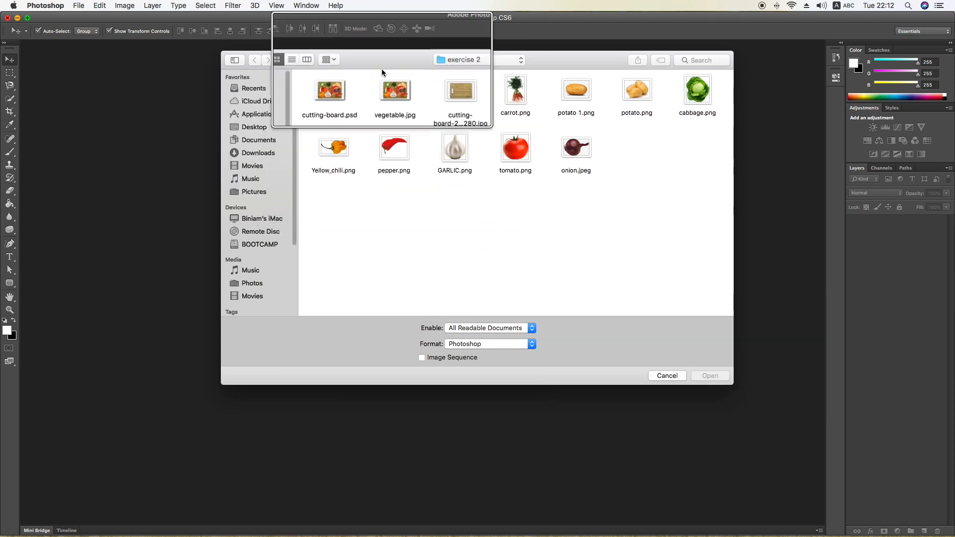
pyautogui.click(260, 129)
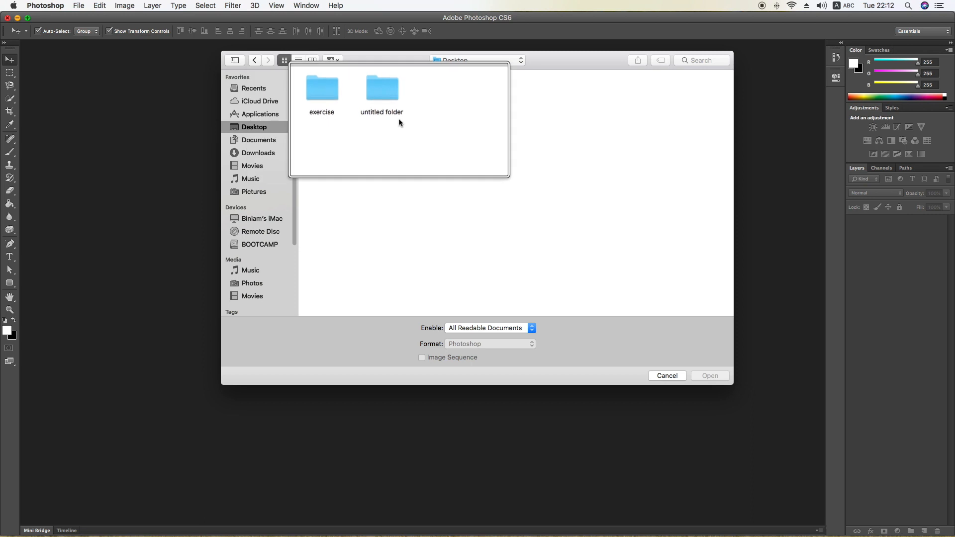
pyautogui.click(328, 95)
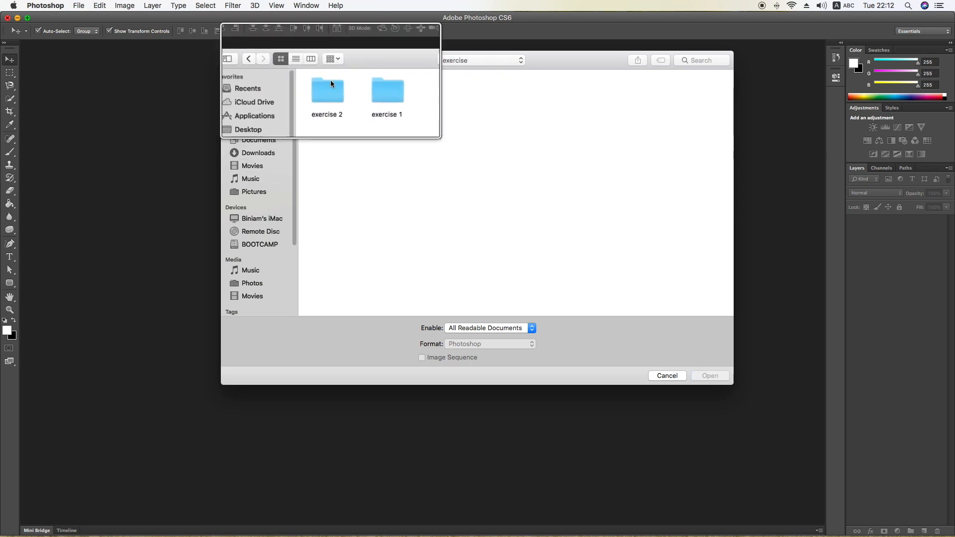
pyautogui.click(334, 93)
pyautogui.doubleClick(334, 92)
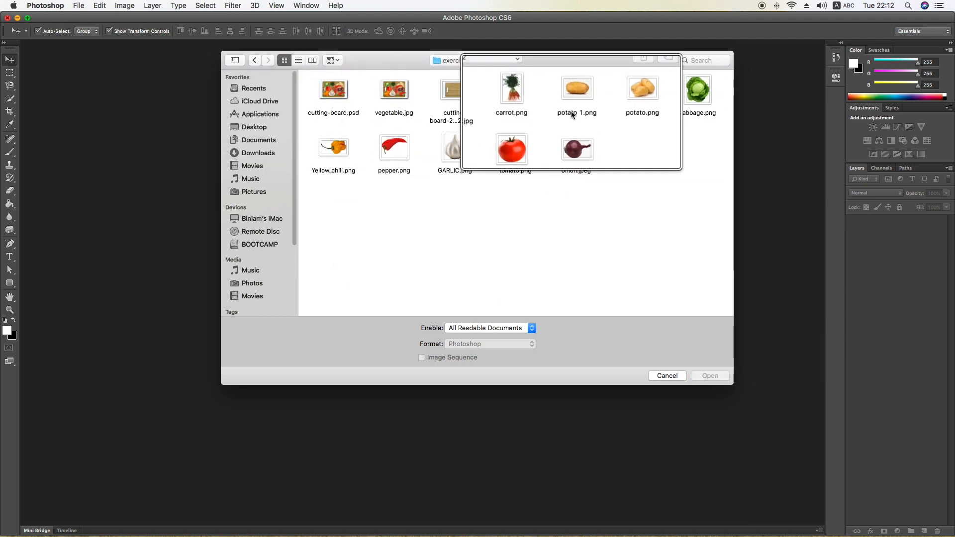
pyautogui.click(463, 94)
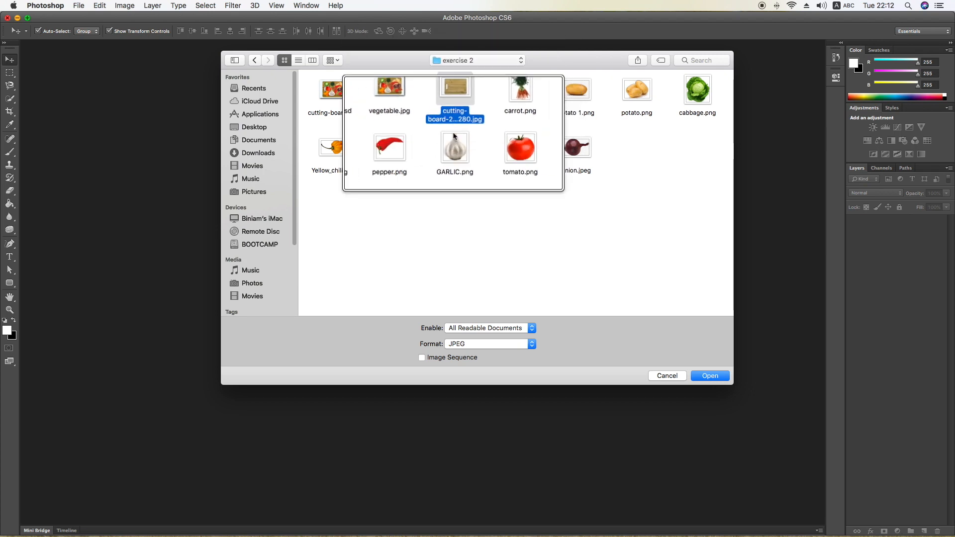
pyautogui.click(710, 376)
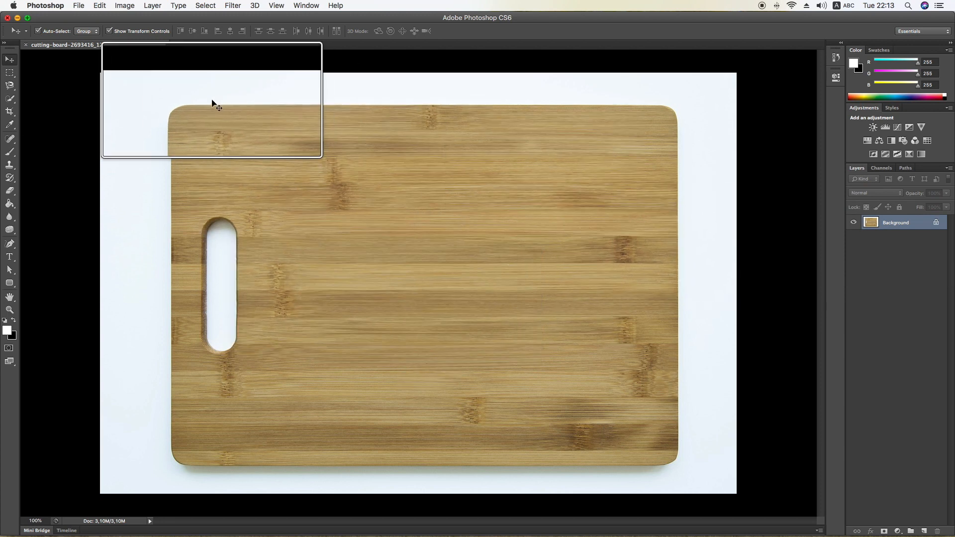
# Try the Black & White adjustment with its default preset directly on the Background layer and undo it
pyautogui.click(126, 8)
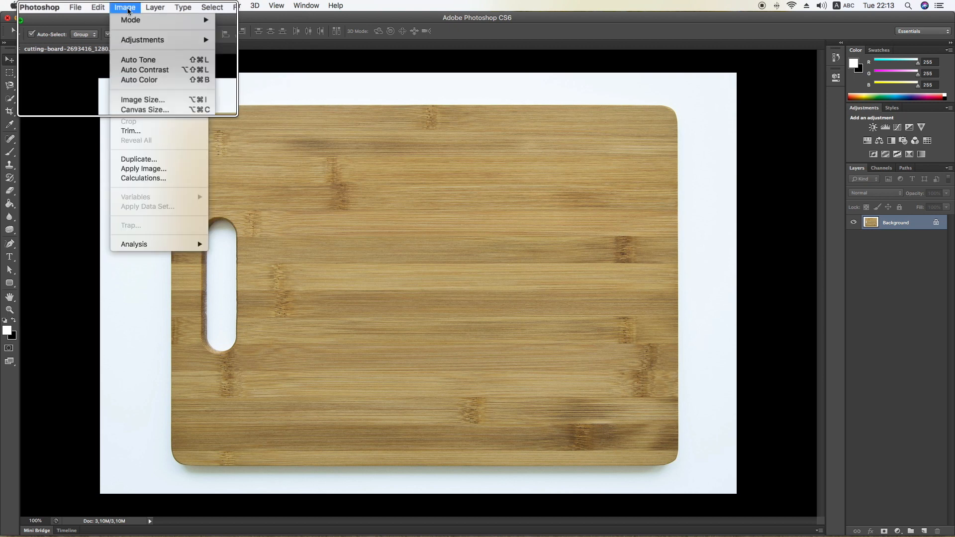
pyautogui.moveTo(149, 39)
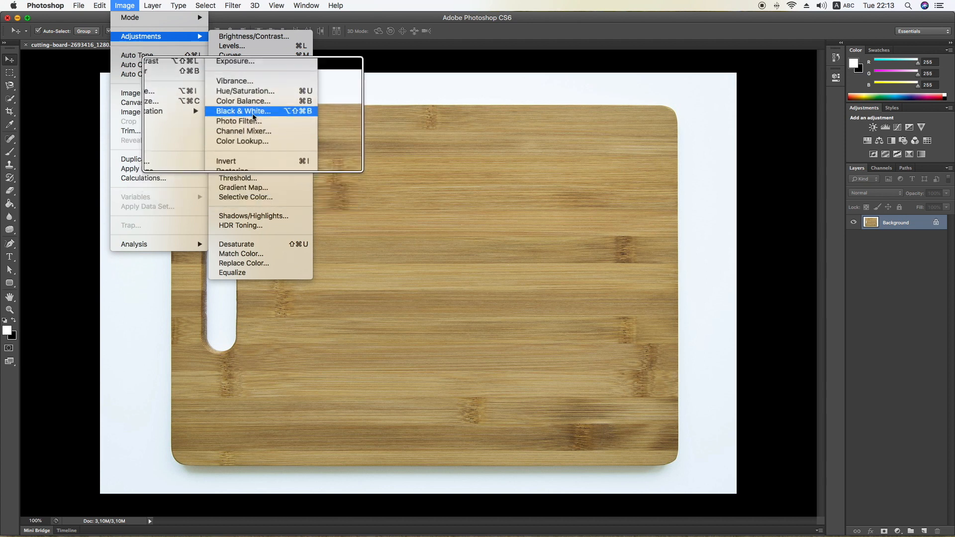
pyautogui.click(253, 114)
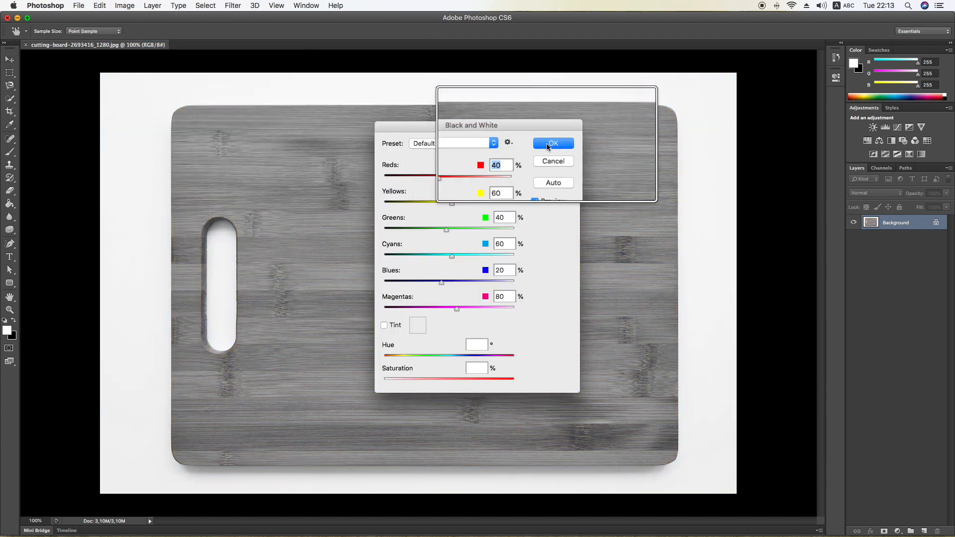
pyautogui.click(547, 146)
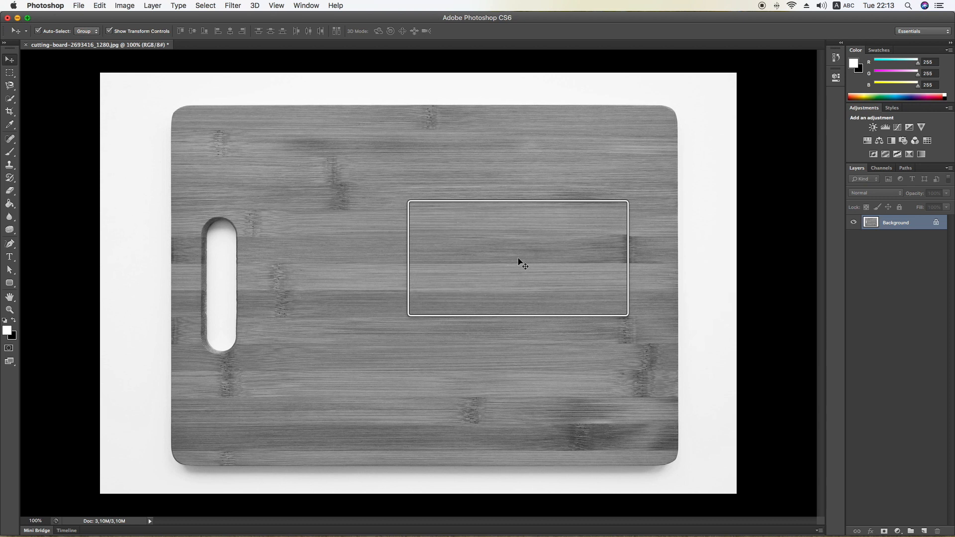
pyautogui.press('super+z')
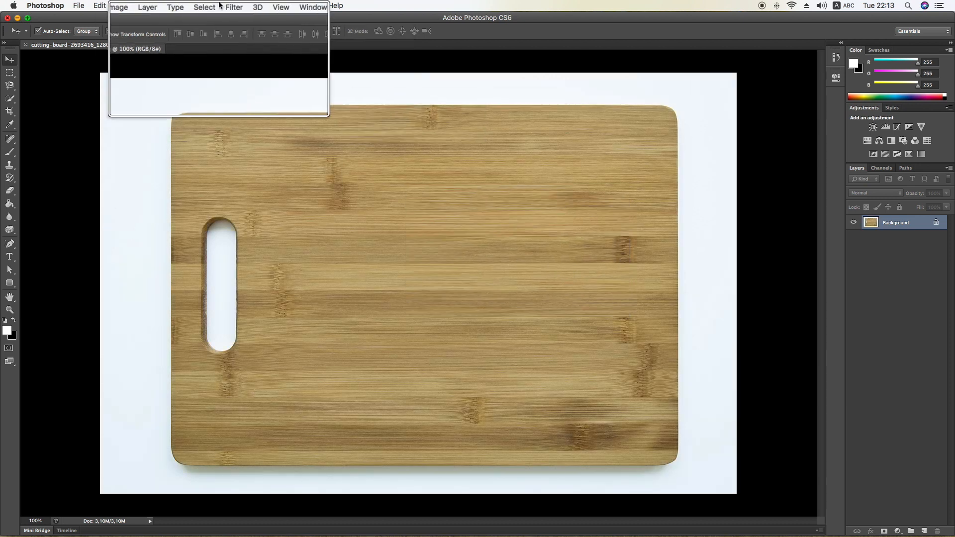
# Repeat the default Black & White adjustment on the original cutting board image and revert it once more
pyautogui.click(123, 9)
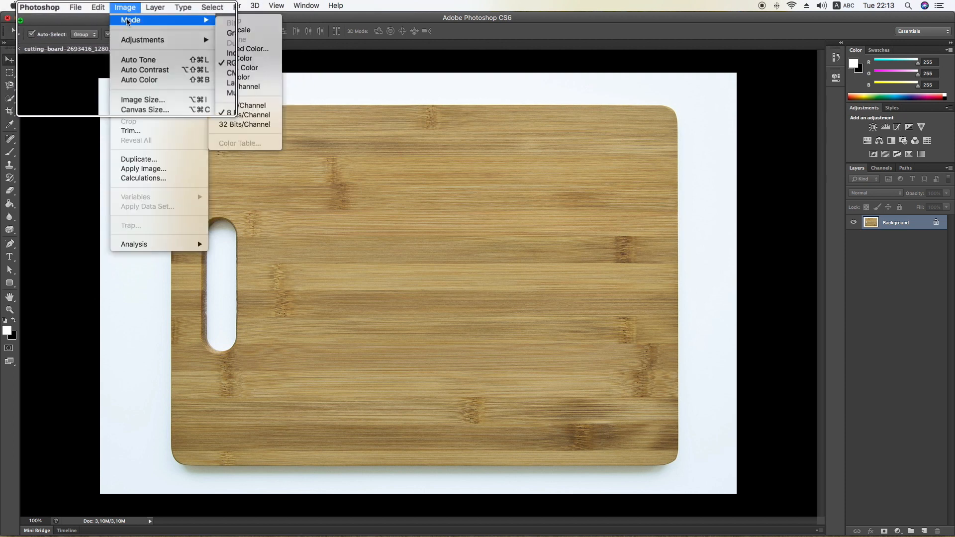
pyautogui.moveTo(174, 42)
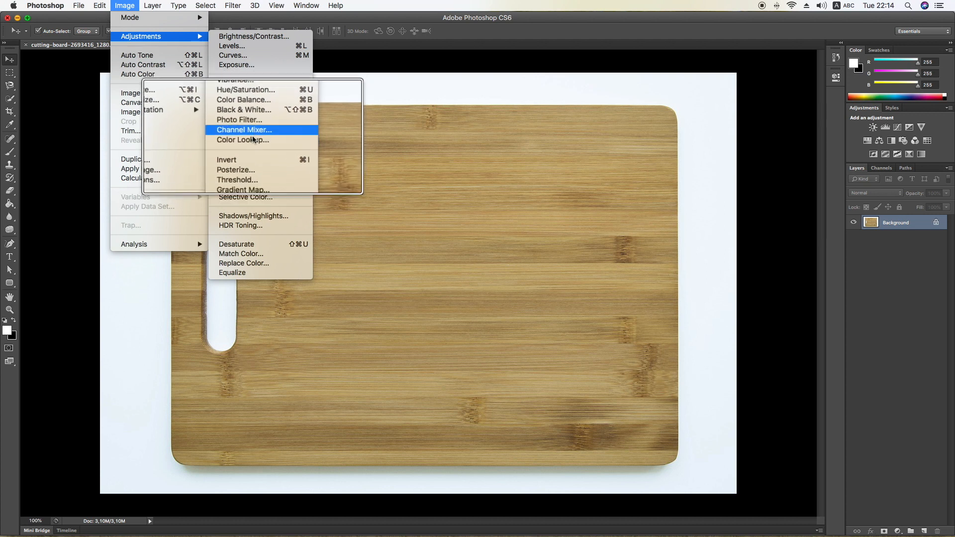
pyautogui.click(254, 115)
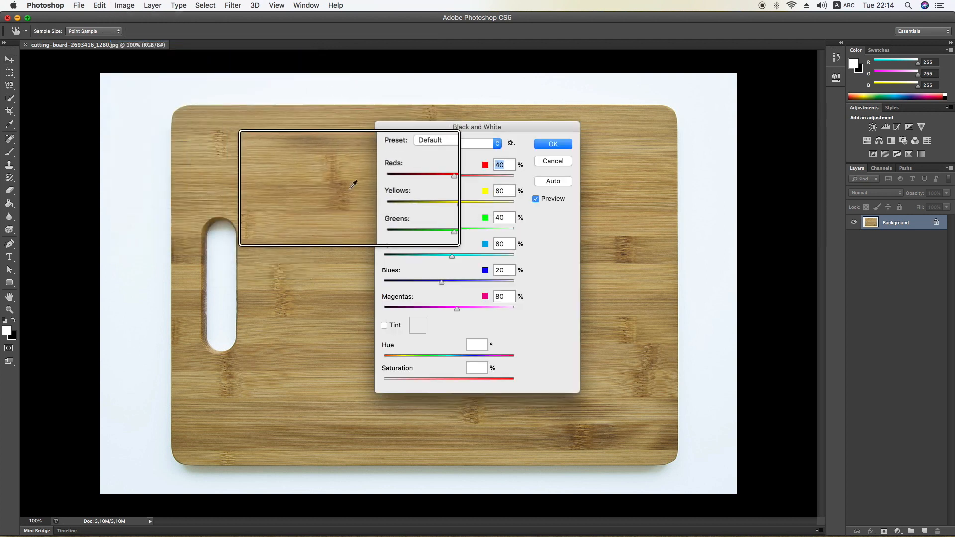
pyautogui.click(551, 144)
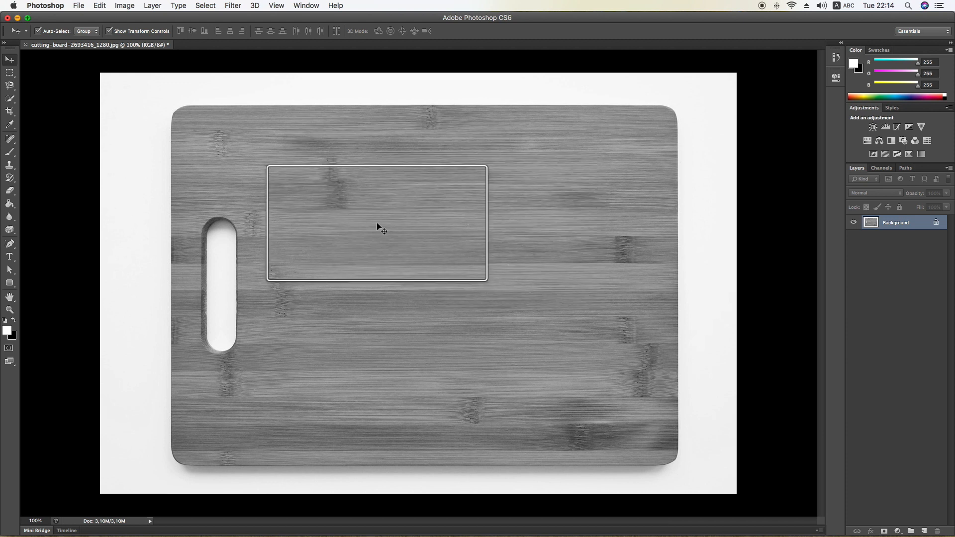
pyautogui.click(99, 6)
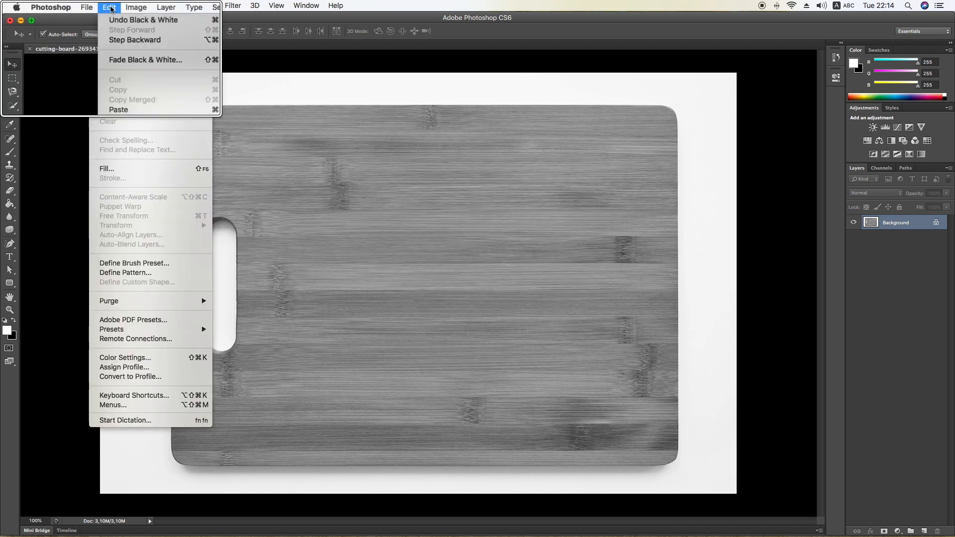
pyautogui.click(119, 18)
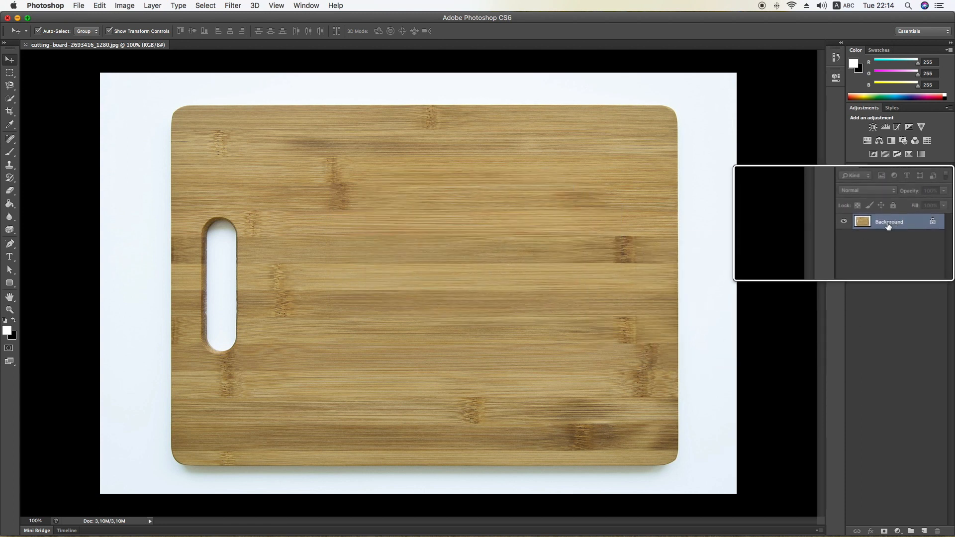
# Duplicate the Background layer within the same document, keeping the default layer name
pyautogui.click(152, 7)
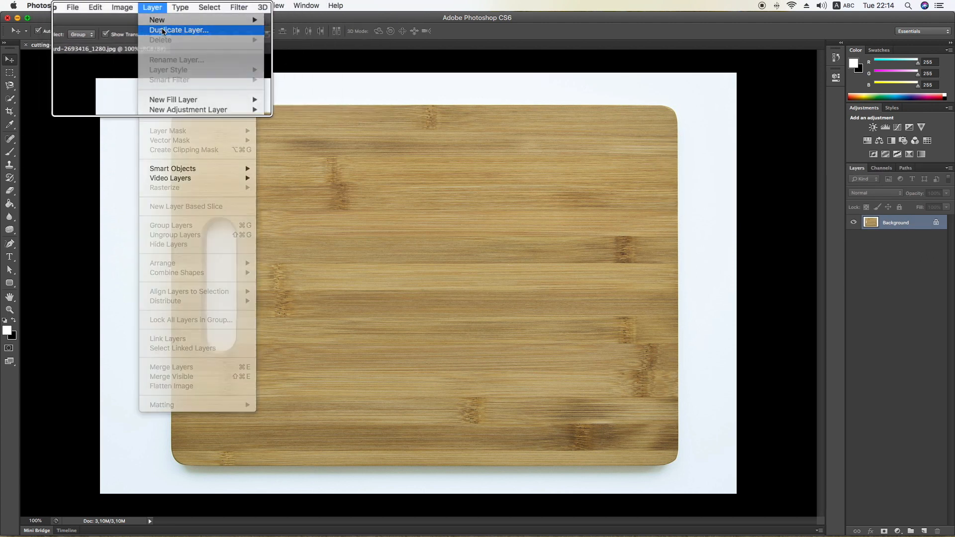
pyautogui.click(163, 30)
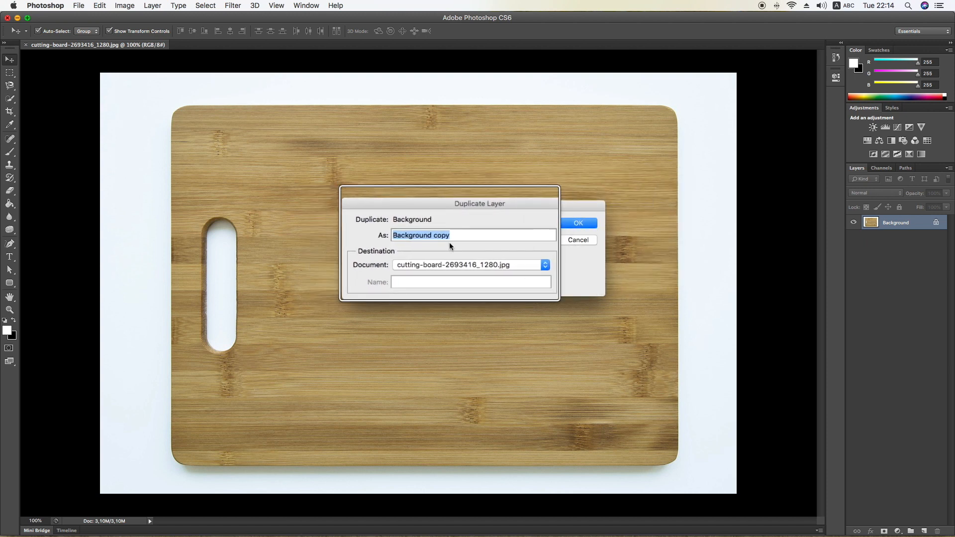
pyautogui.click(577, 223)
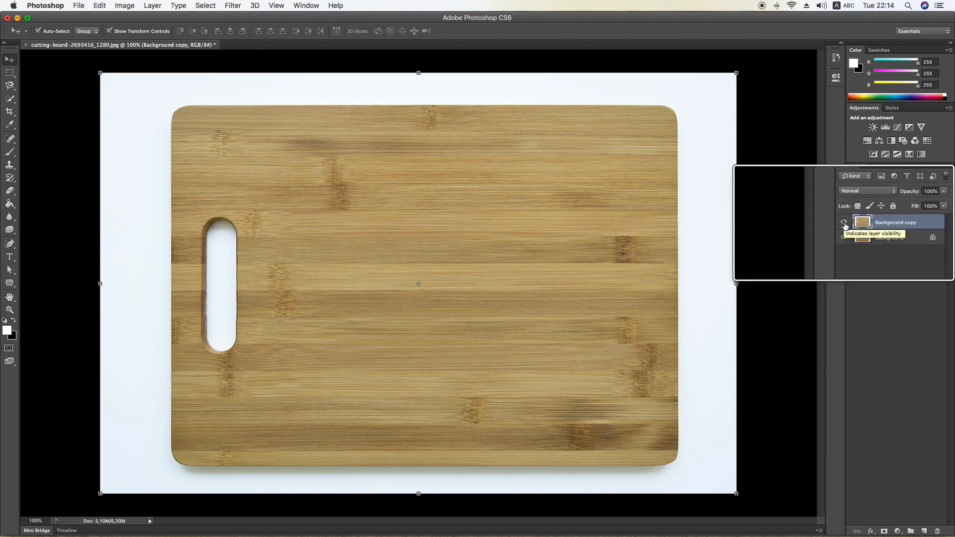
# Apply the Black & White adjustment with its default preset to the Background copy layer
pyautogui.click(890, 237)
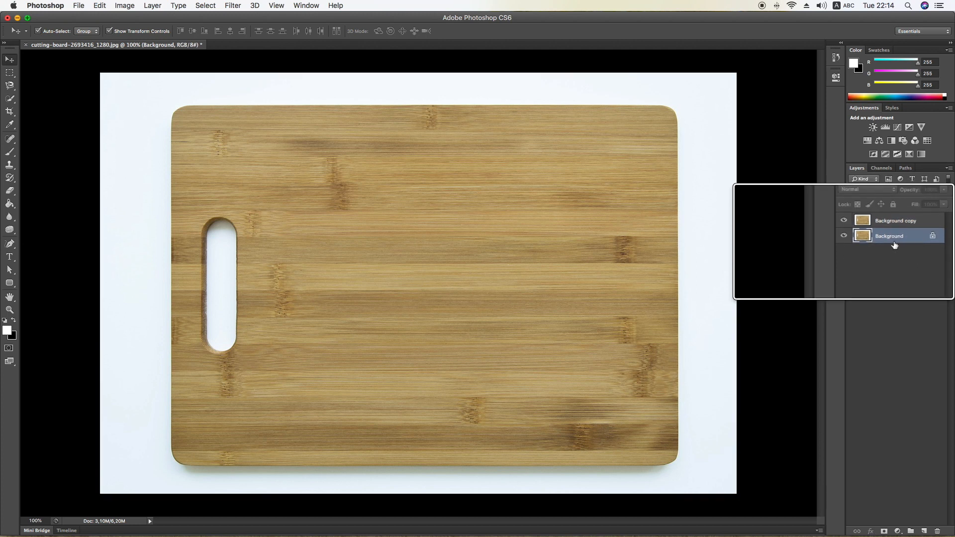
pyautogui.click(898, 224)
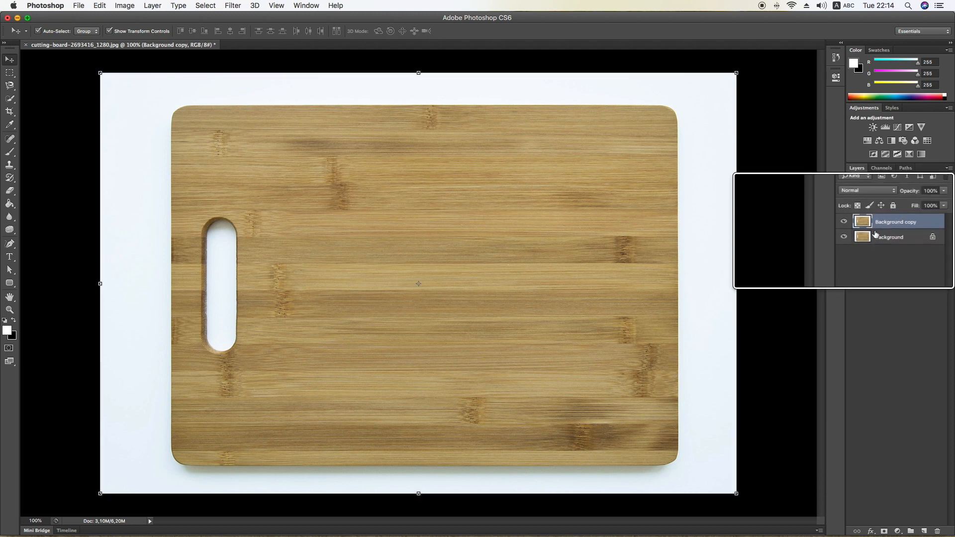
pyautogui.click(125, 6)
pyautogui.moveTo(149, 37)
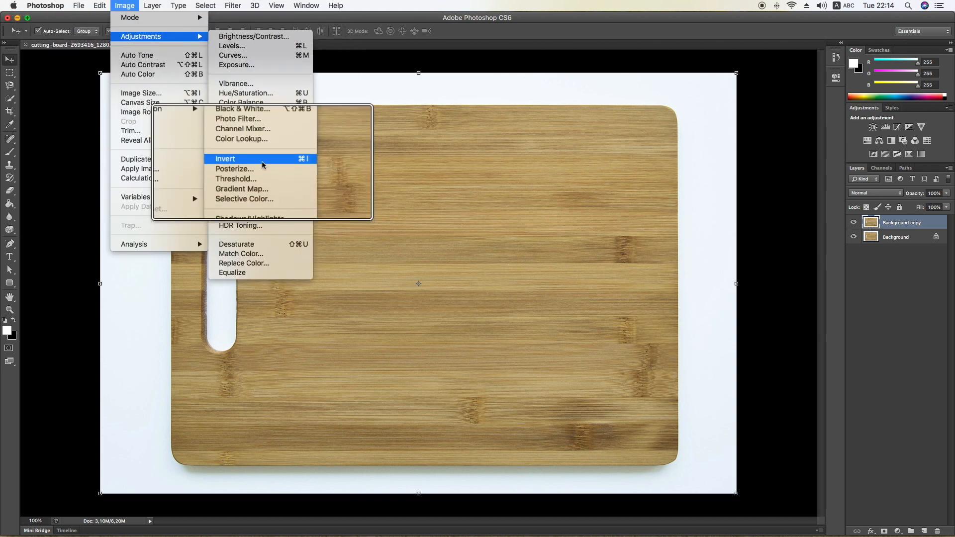
pyautogui.click(246, 104)
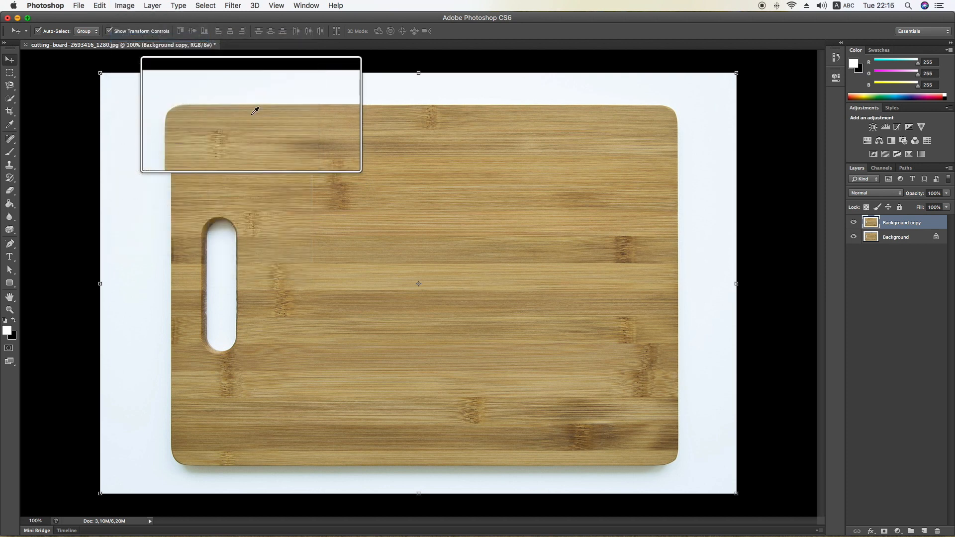
pyautogui.click(552, 144)
pyautogui.press('v')
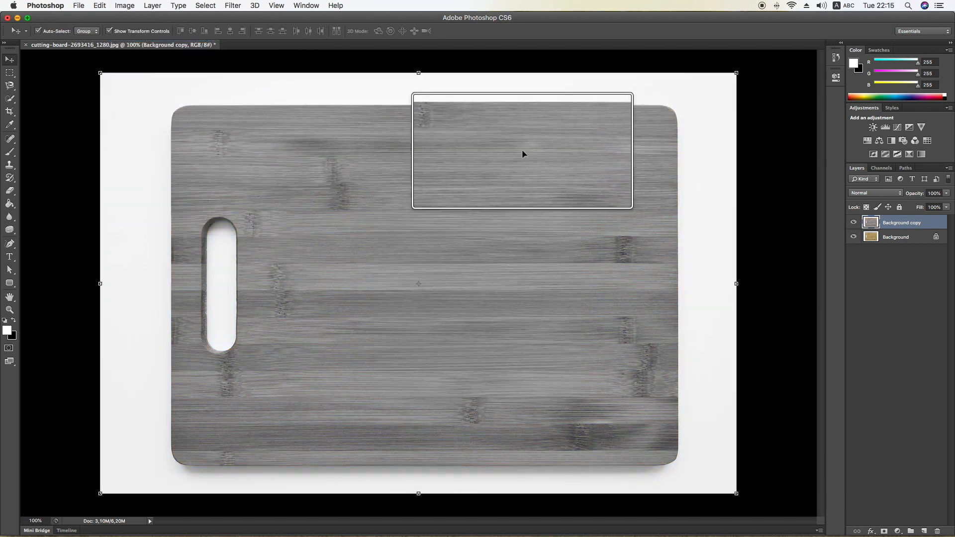
# Compare the black-and-white copy with the original by hiding and reshowing the Background copy layer
pyautogui.click(896, 240)
pyautogui.click(893, 224)
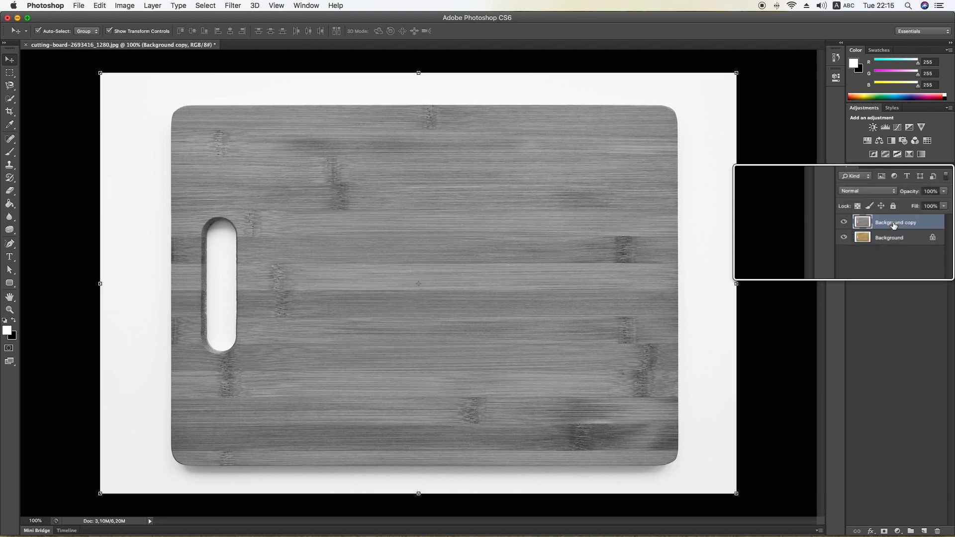
pyautogui.click(843, 223)
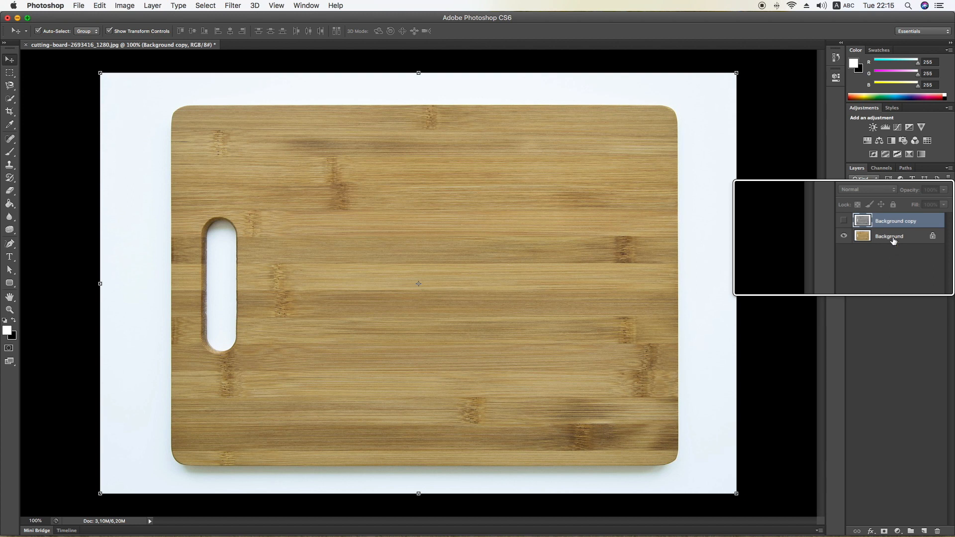
pyautogui.click(844, 221)
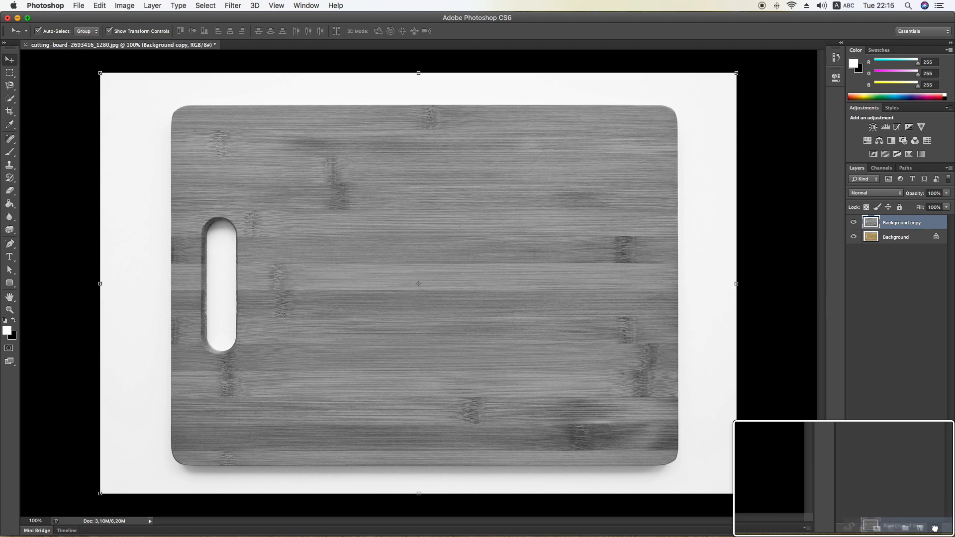
# Delete the Background copy layer and undo the deletion
pyautogui.moveTo(934, 528); pyautogui.dragTo(935, 528)
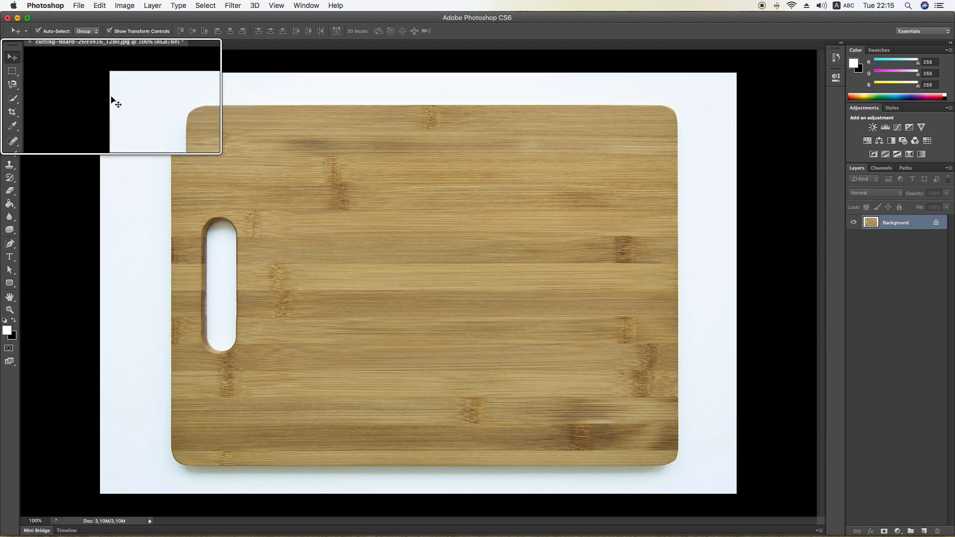
pyautogui.click(107, 9)
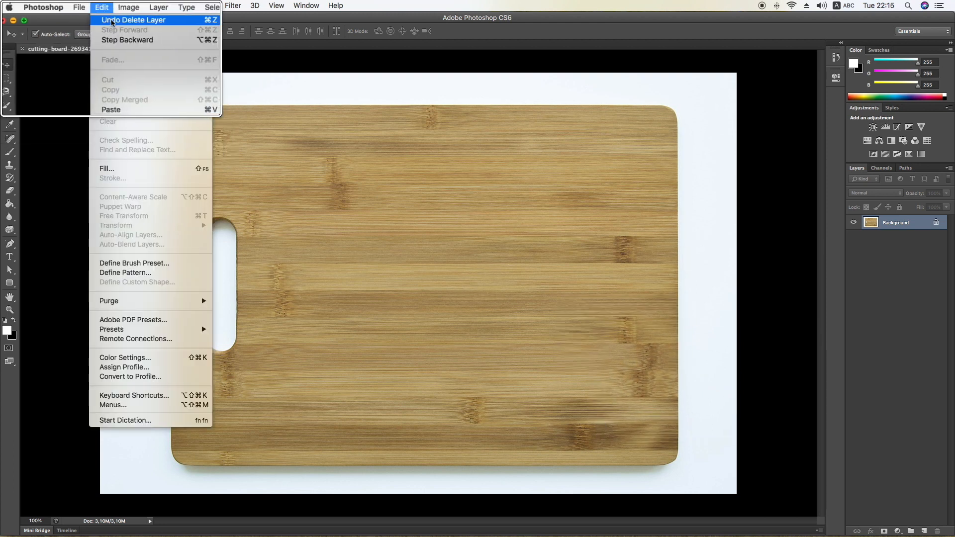
pyautogui.click(111, 22)
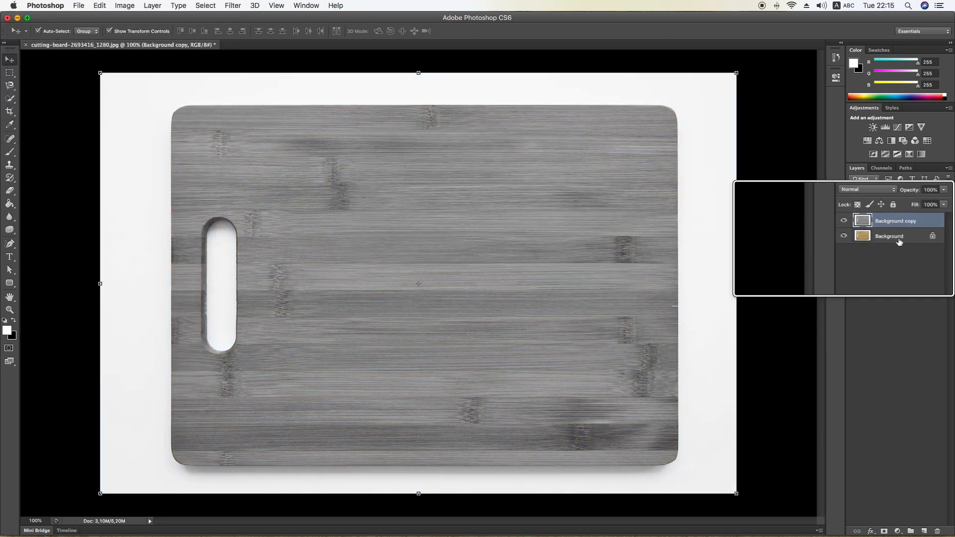
# Delete the Background copy layer
pyautogui.rightClick(887, 224)
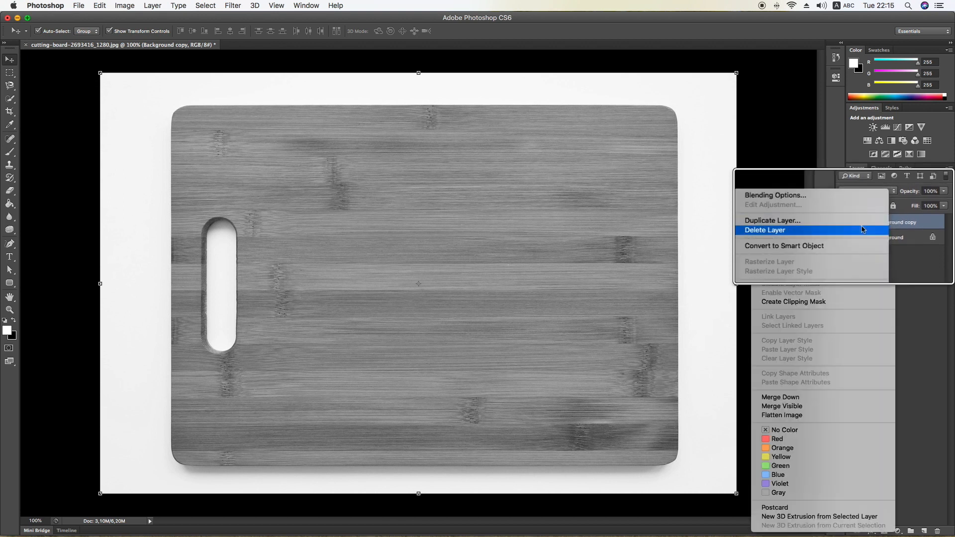
pyautogui.click(791, 233)
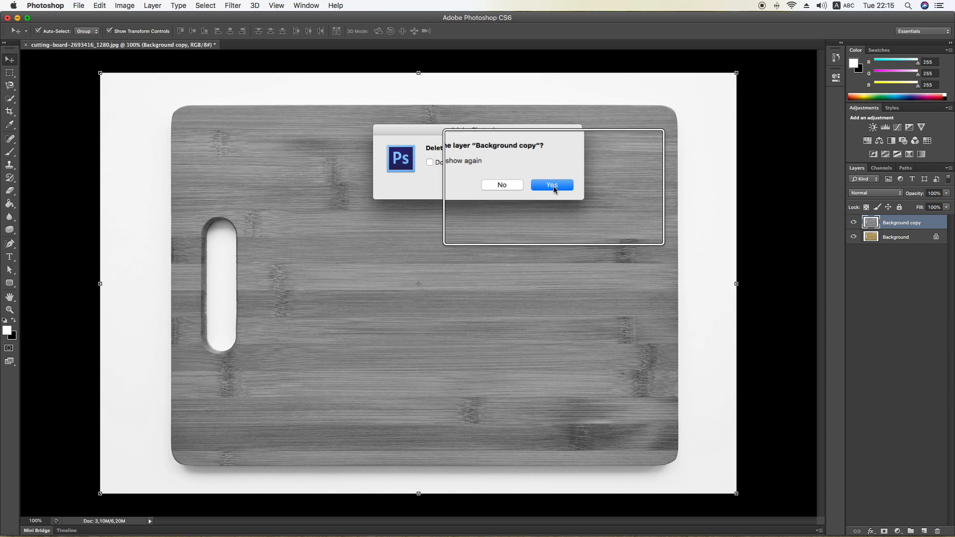
pyautogui.click(552, 184)
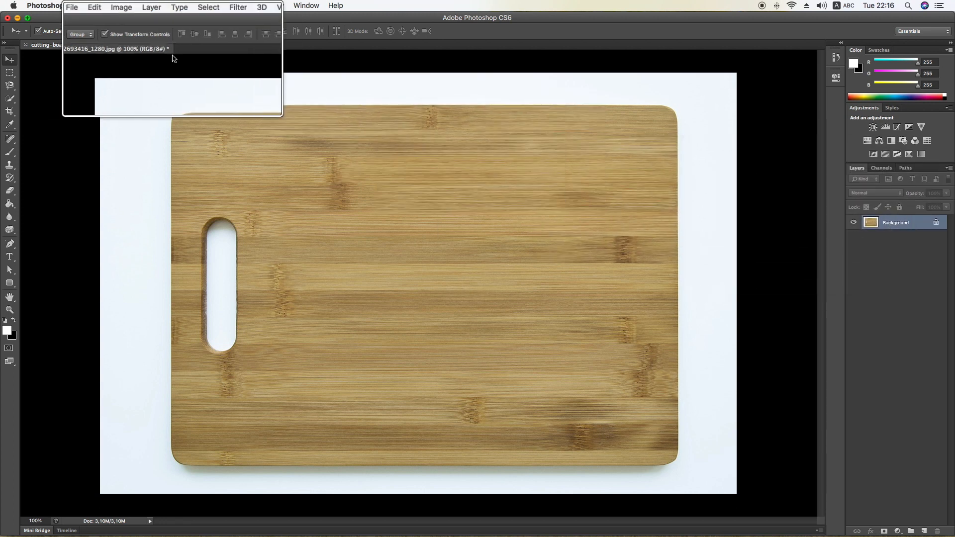
# Duplicate the Background layer within the same document and name the copy "auto color"
pyautogui.click(152, 7)
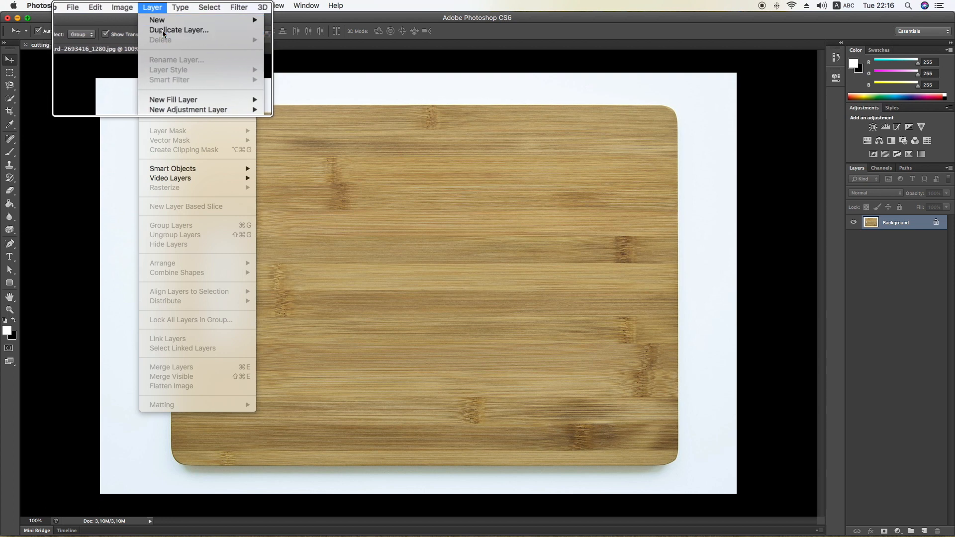
pyautogui.click(174, 28)
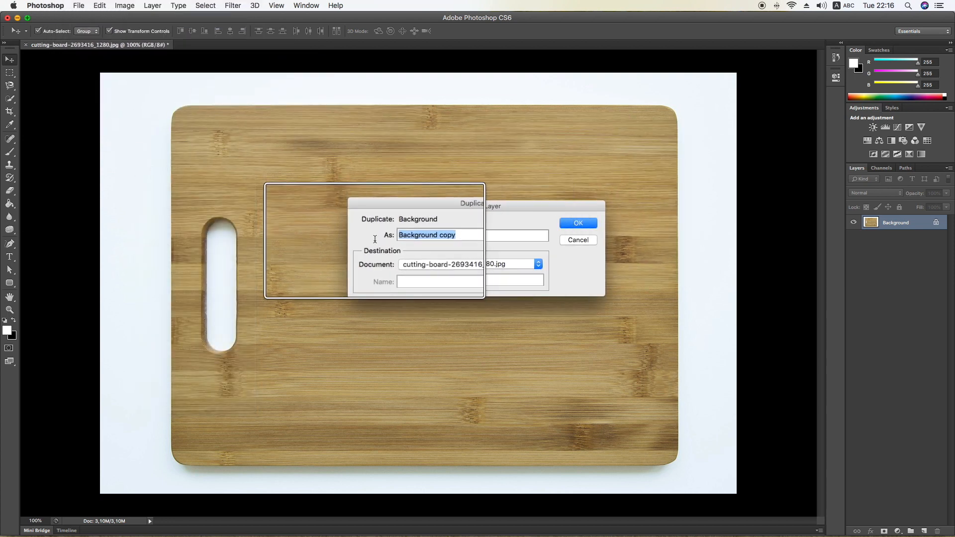
pyautogui.write('aut')
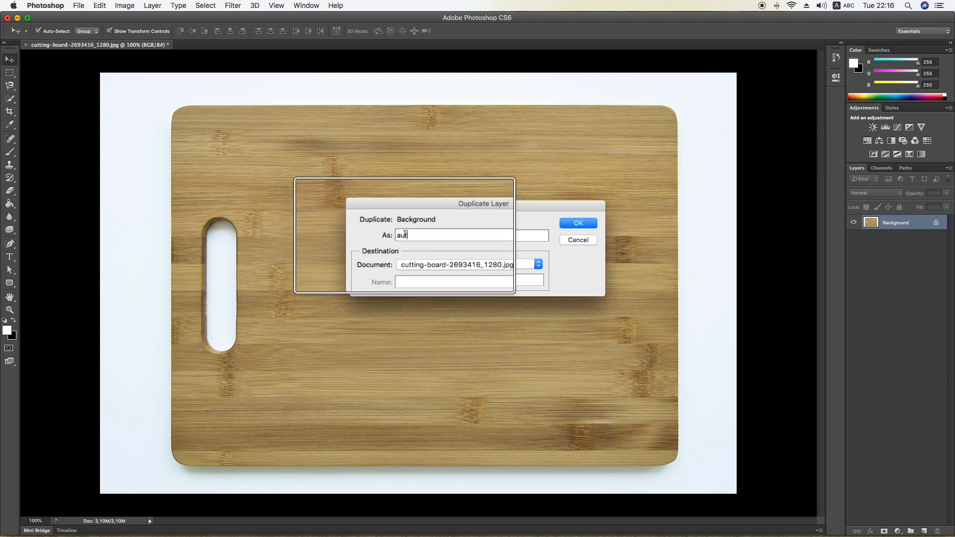
pyautogui.write('o color')
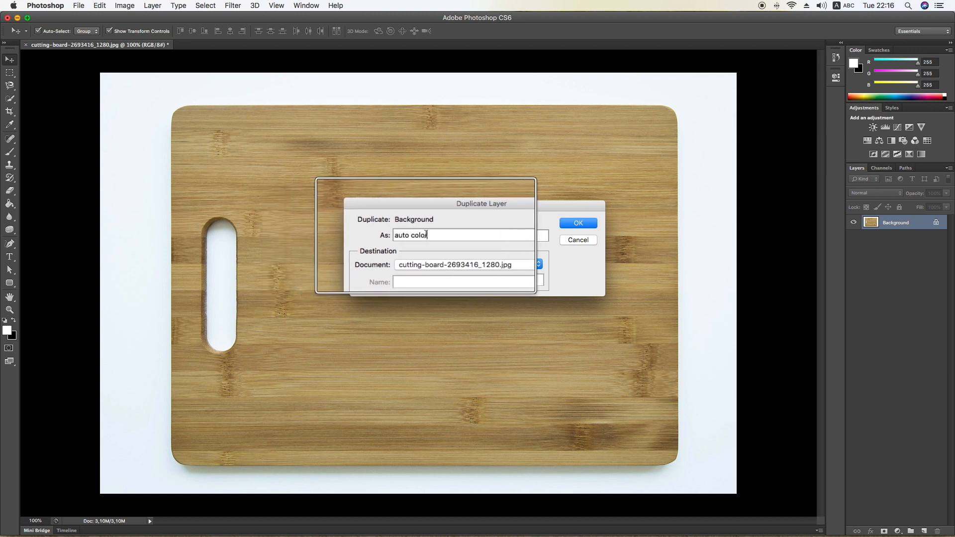
pyautogui.click(579, 222)
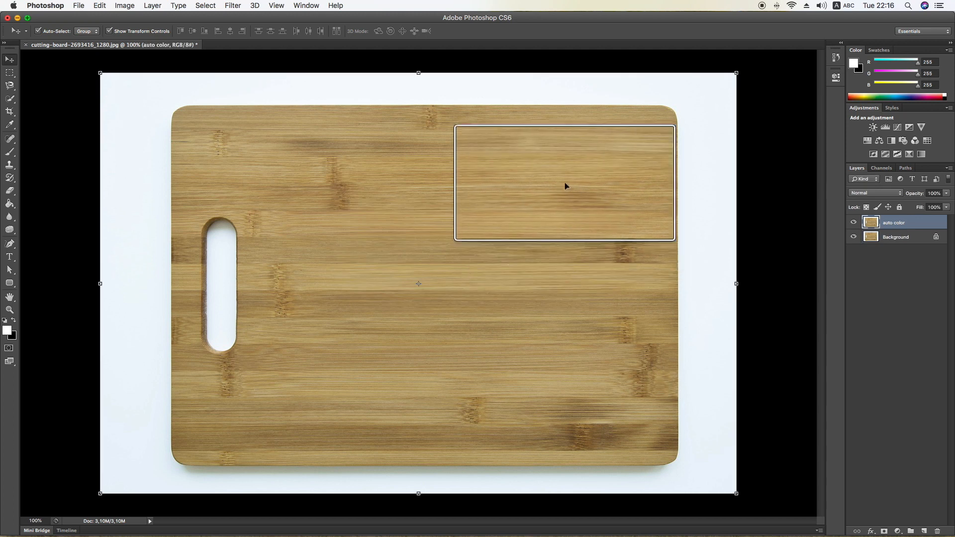
# Apply Auto Color to the auto color layer
pyautogui.click(881, 238)
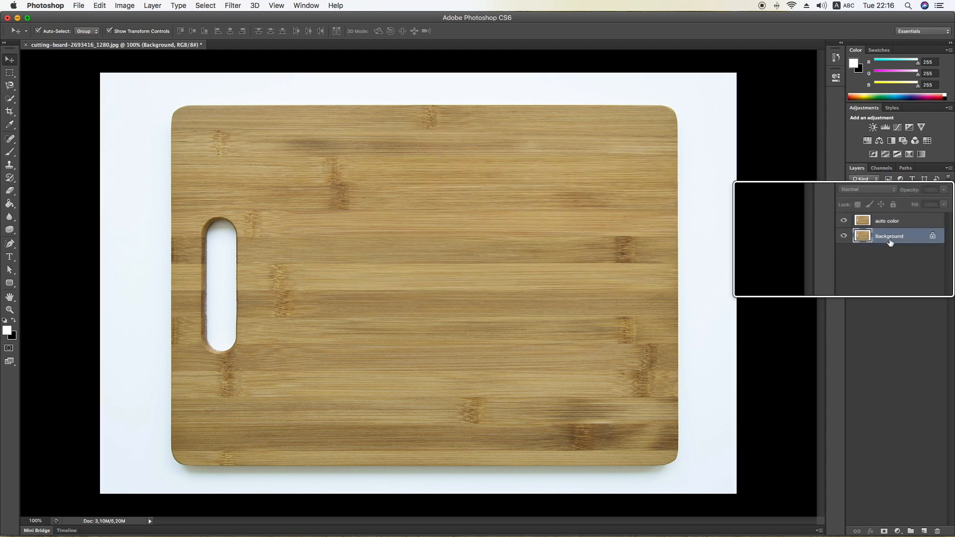
pyautogui.click(891, 224)
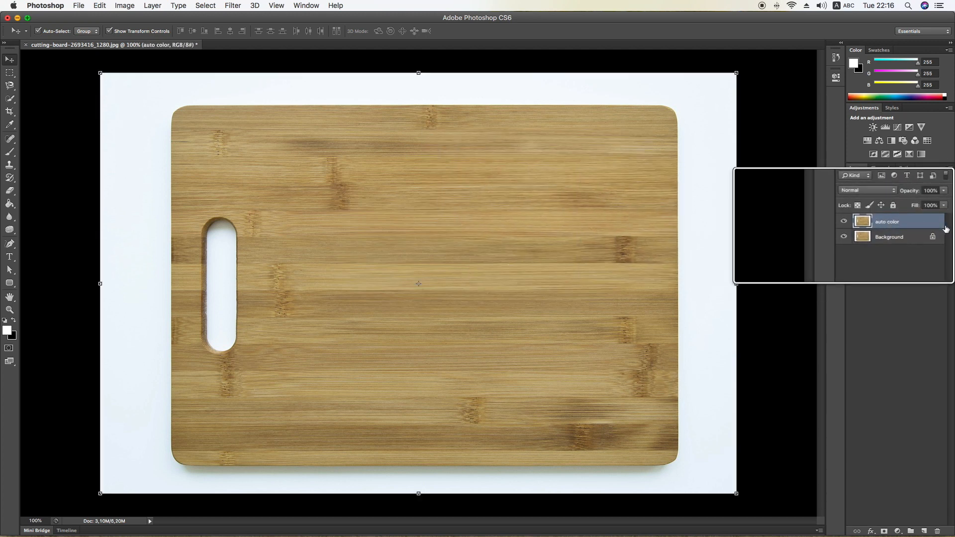
pyautogui.click(125, 6)
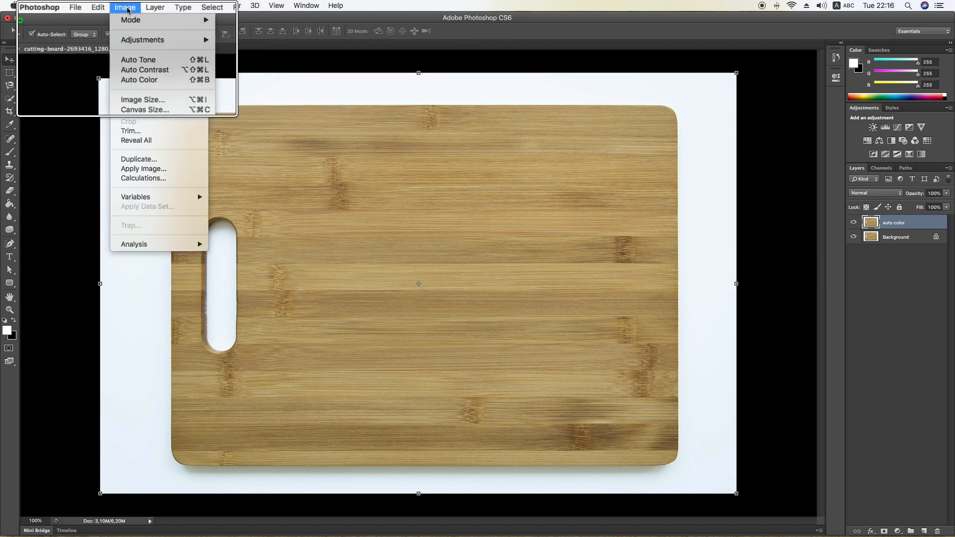
pyautogui.click(146, 76)
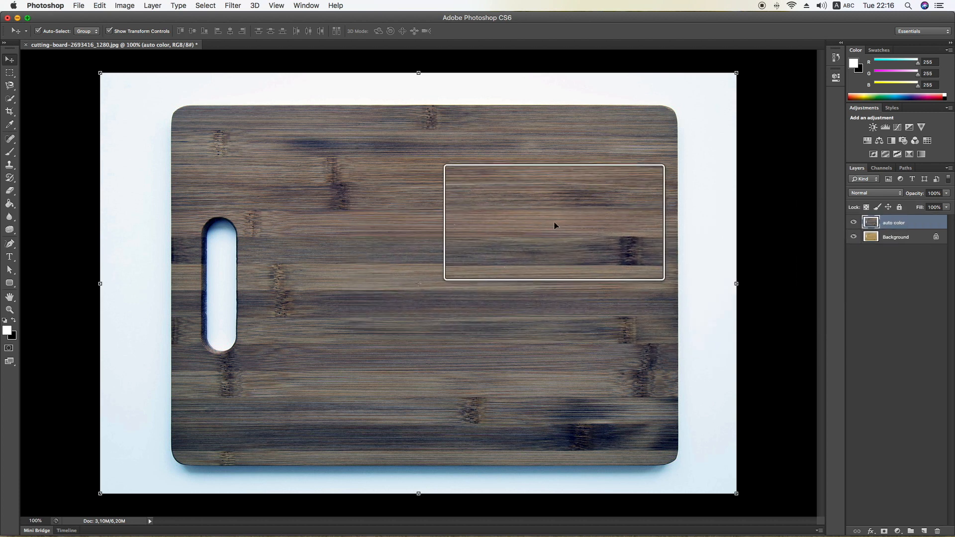
# Hide the auto color layer and make Background the active layer
pyautogui.click(890, 241)
pyautogui.click(844, 221)
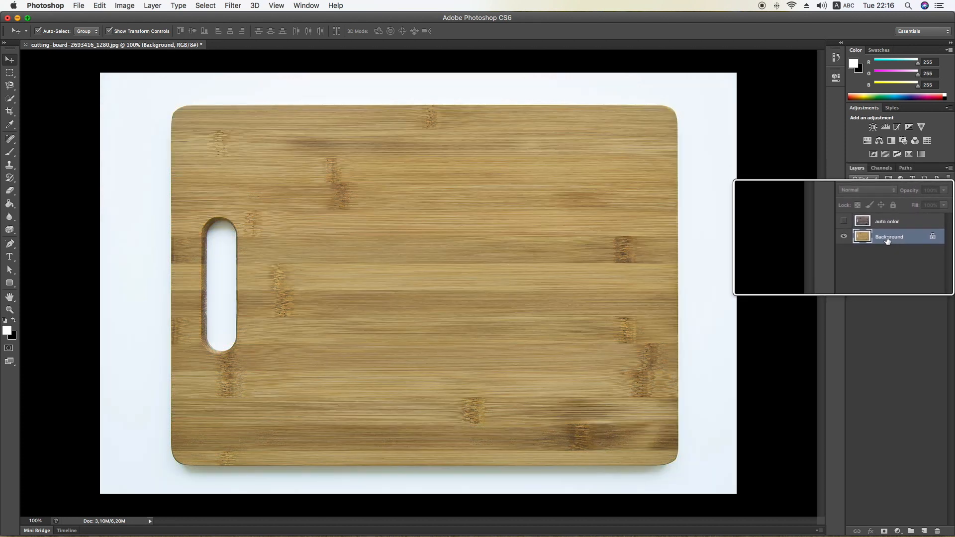
pyautogui.click(152, 6)
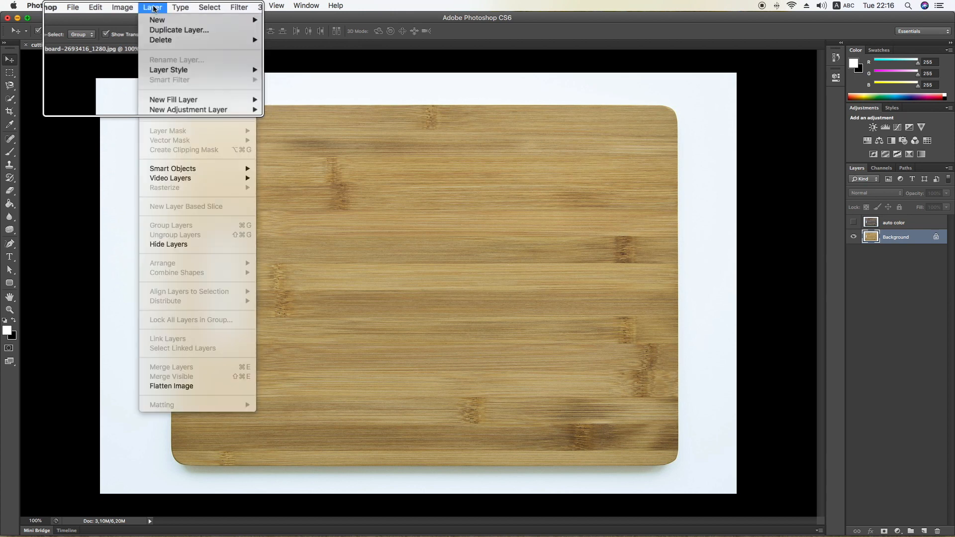
pyautogui.click(547, 121)
pyautogui.rightClick(895, 238)
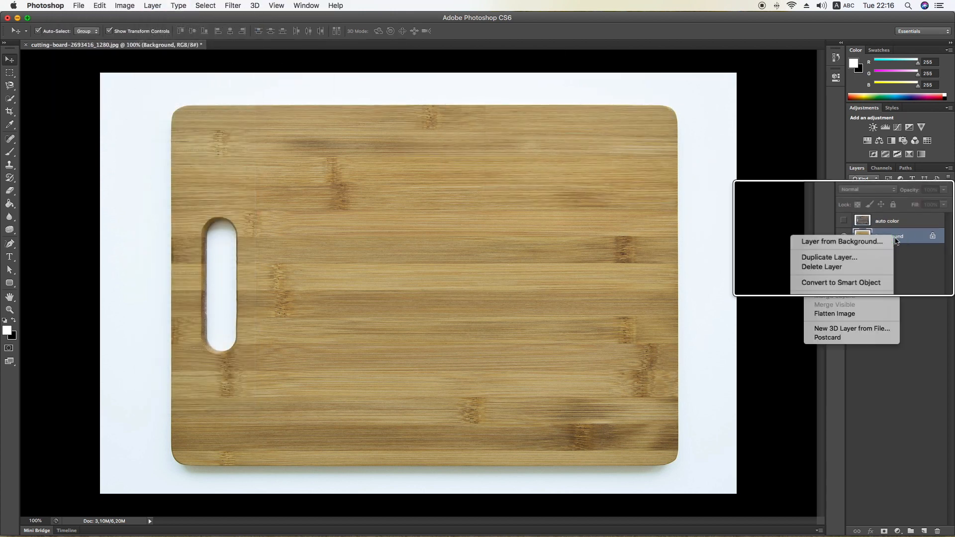
pyautogui.click(752, 214)
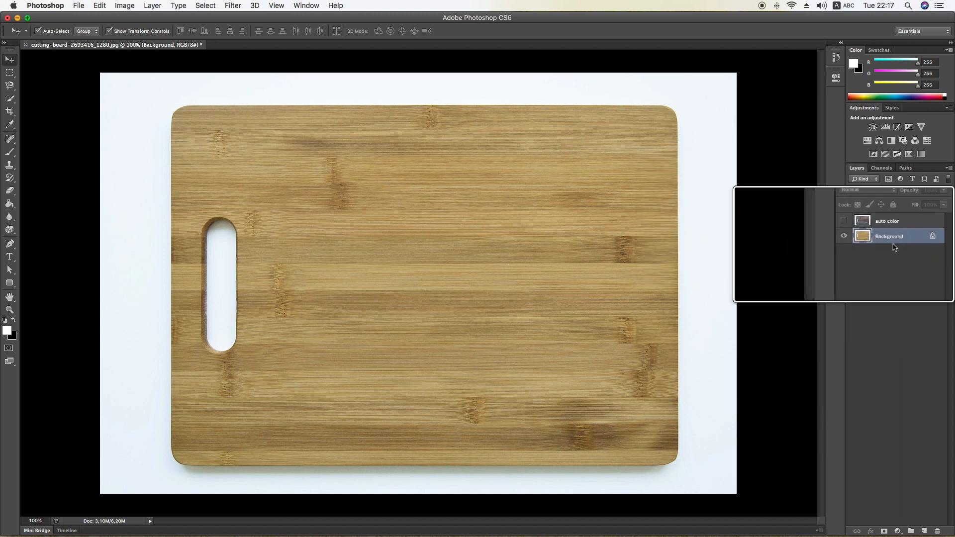
# Duplicate the Background layer within the same document and name the copy "auto contrast"
pyautogui.rightClick(898, 243)
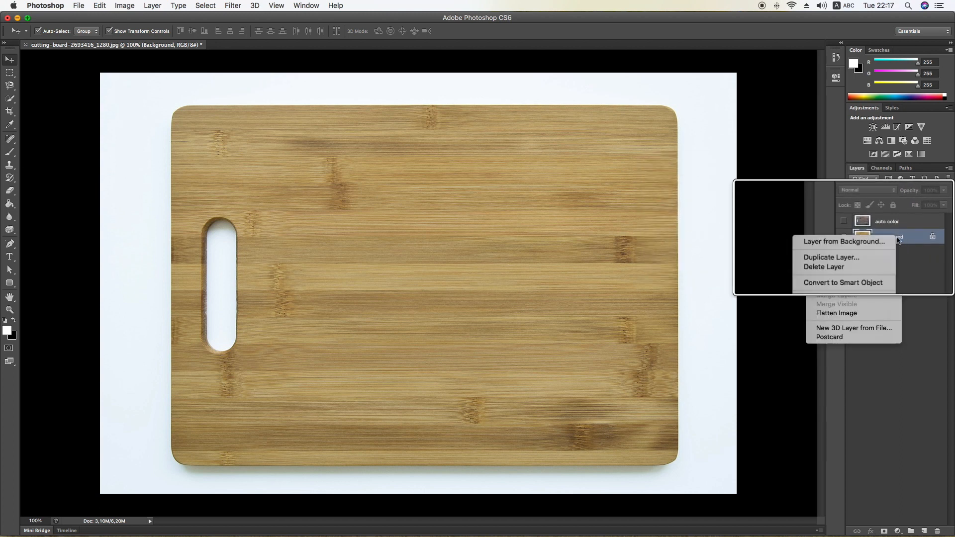
pyautogui.click(844, 256)
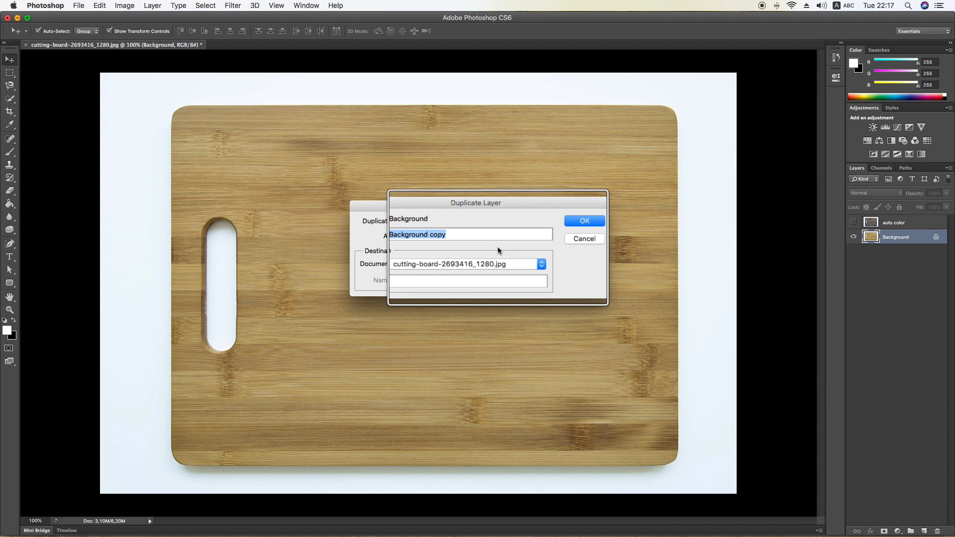
pyautogui.write('auto')
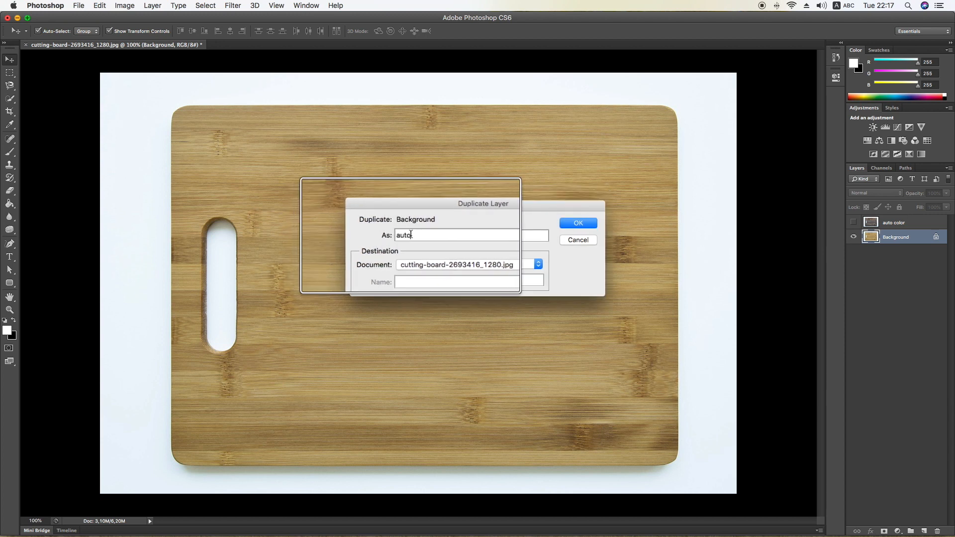
pyautogui.write(' contrast')
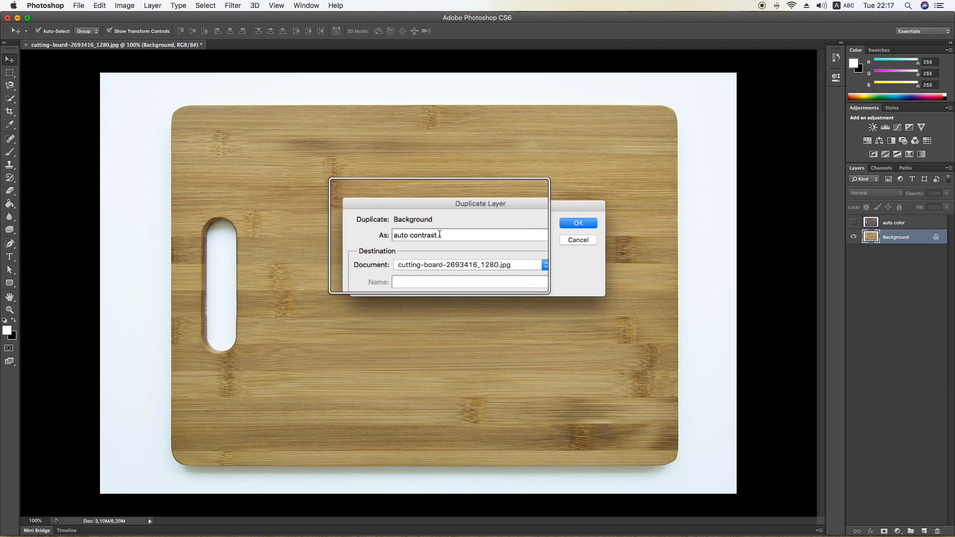
pyautogui.click(578, 223)
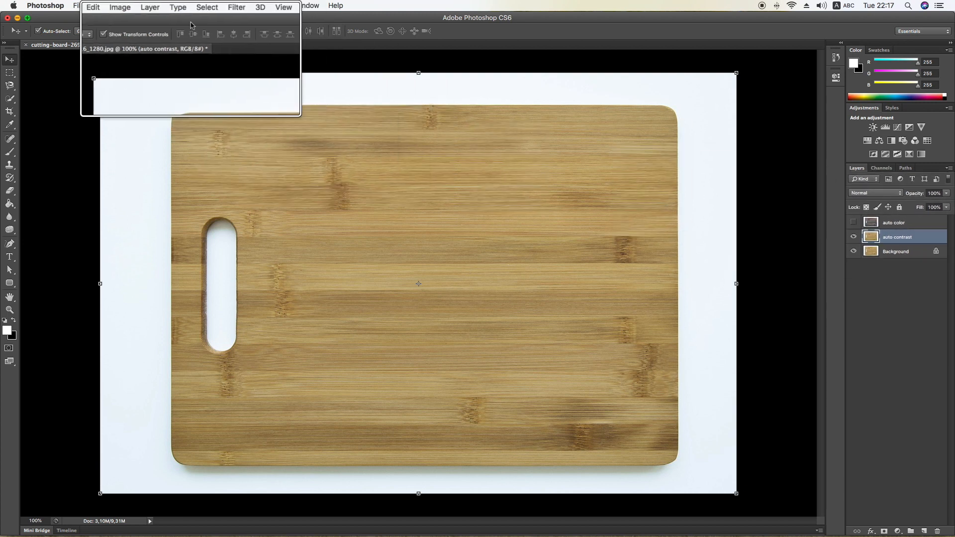
# Apply Auto Contrast to the auto contrast layer and compare it with the original by hiding and reshowing the layer
pyautogui.click(124, 5)
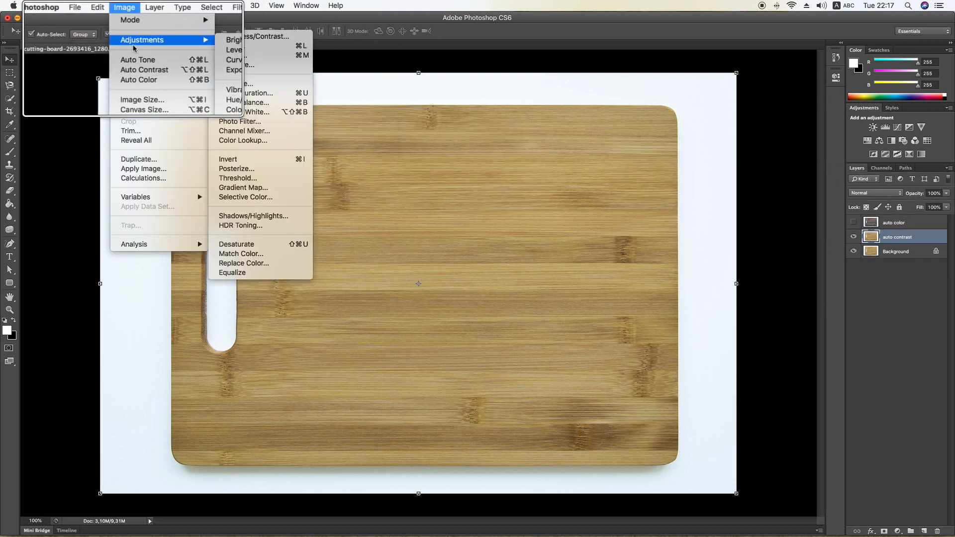
pyautogui.click(138, 64)
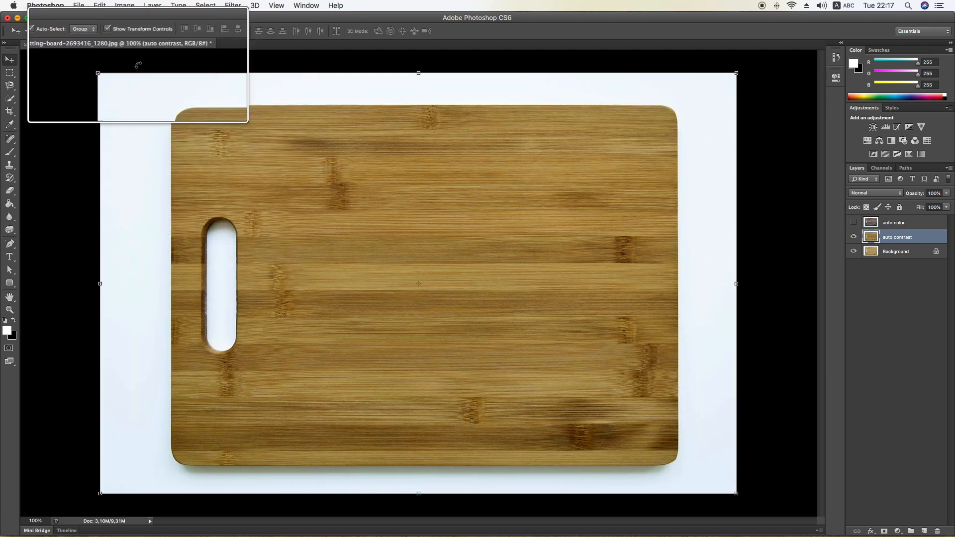
pyautogui.click(844, 235)
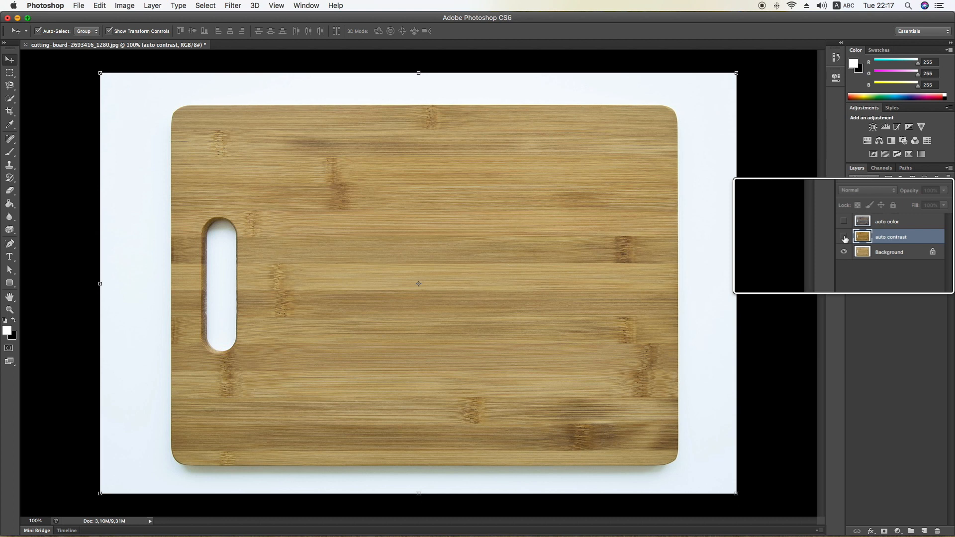
pyautogui.click(844, 237)
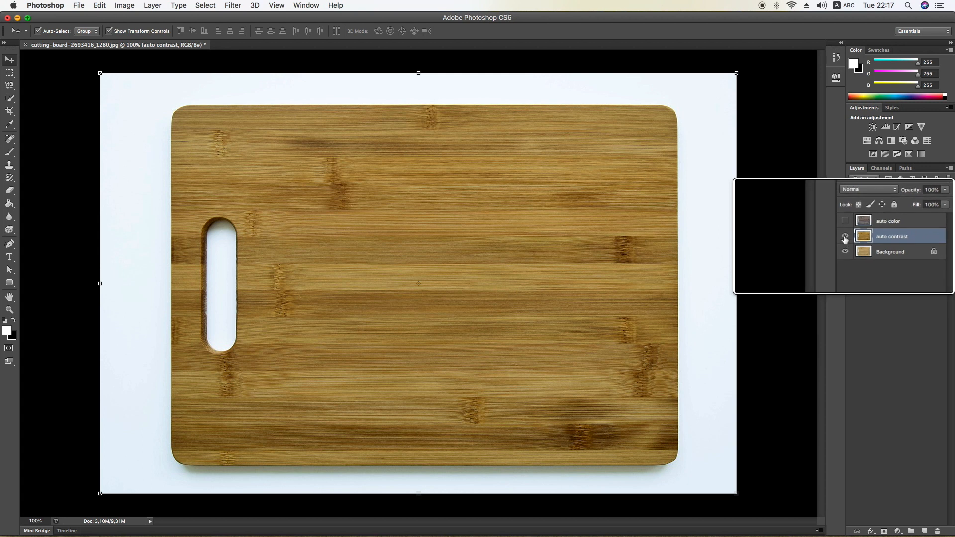
# Make Background the active layer and hide the auto contrast layer after toggling its visibility for comparison
pyautogui.click(881, 256)
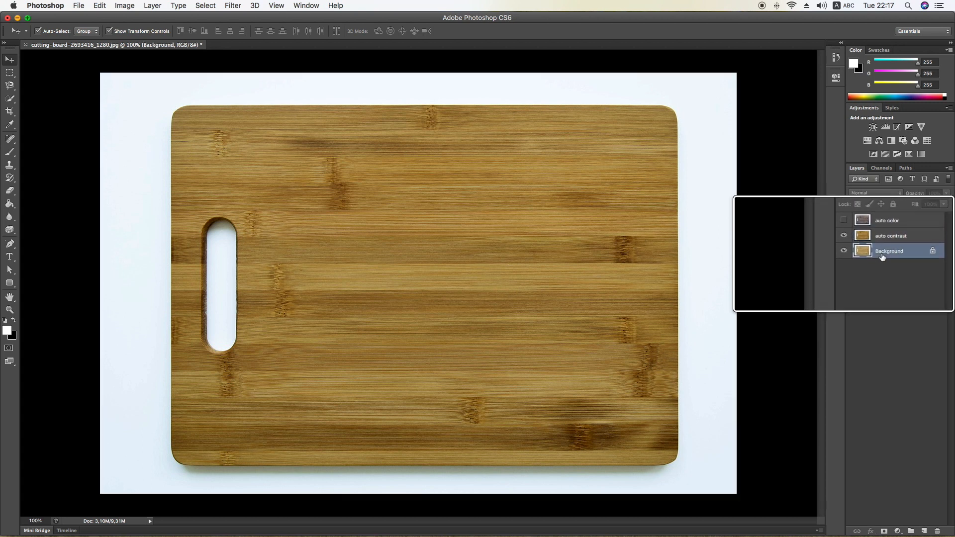
pyautogui.click(843, 237)
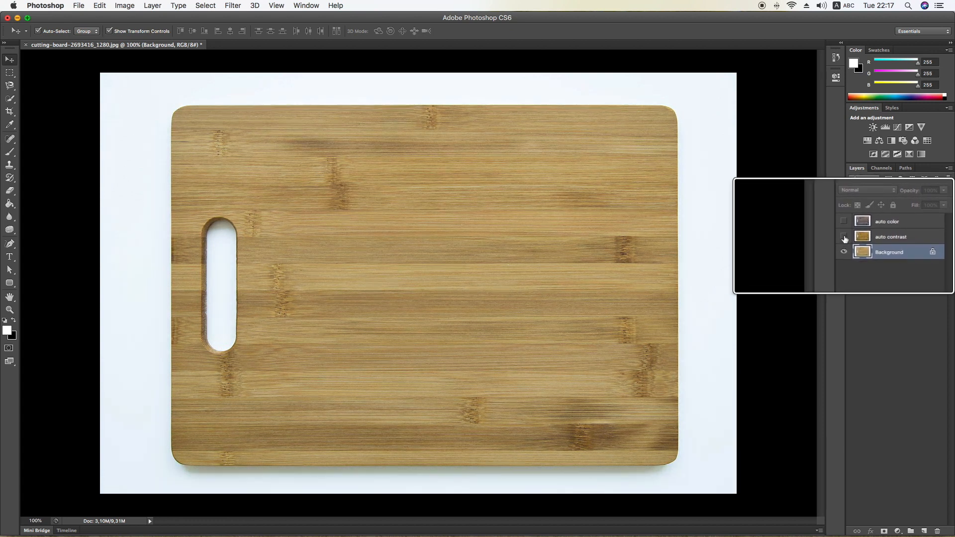
pyautogui.click(843, 237)
pyautogui.click(844, 238)
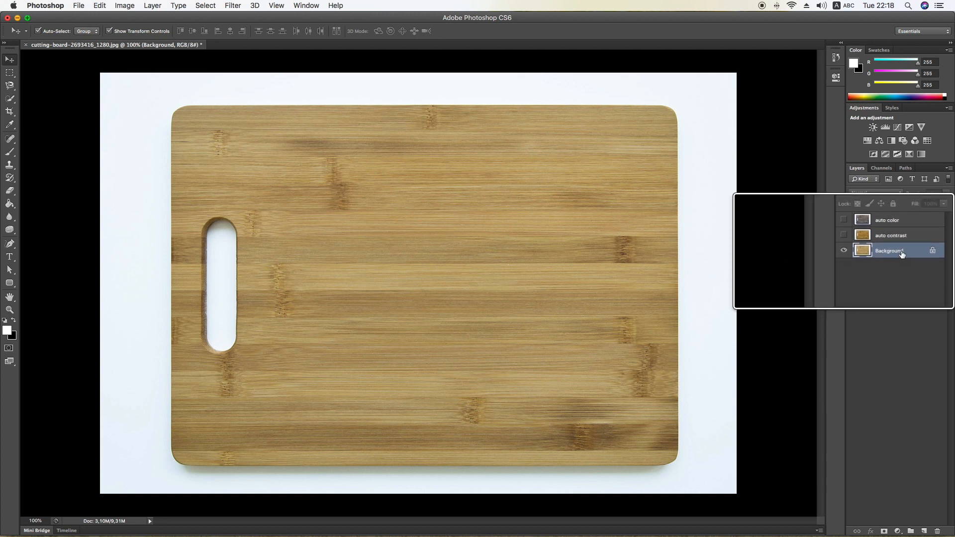
# Duplicate the Background layer directly with its default name, and delete that copy
pyautogui.moveTo(905, 253); pyautogui.dragTo(922, 518)
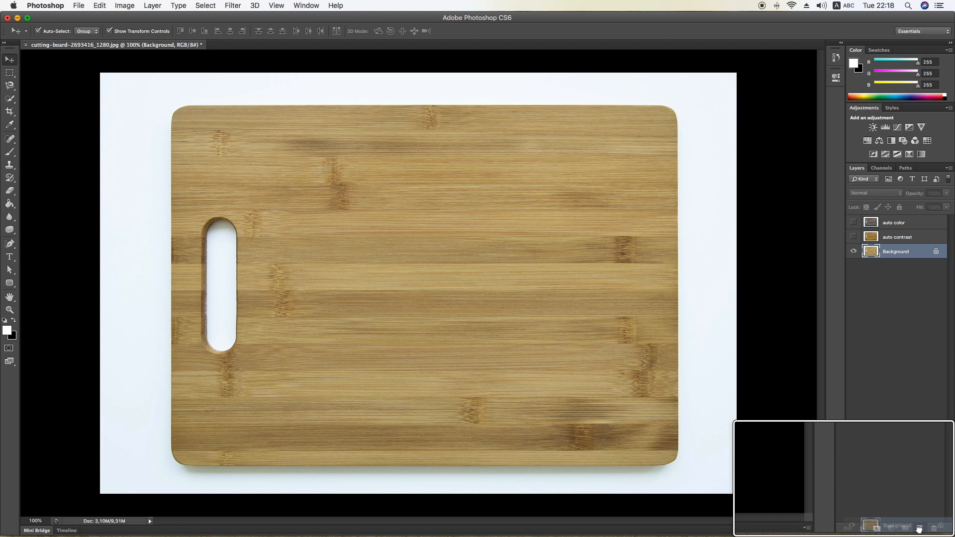
pyautogui.moveTo(918, 529); pyautogui.dragTo(920, 530)
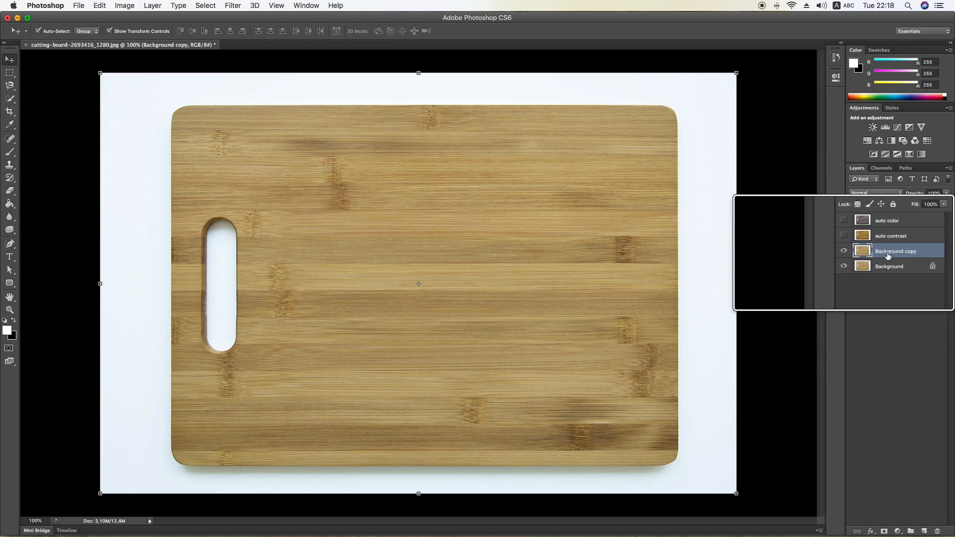
pyautogui.press('Delete')
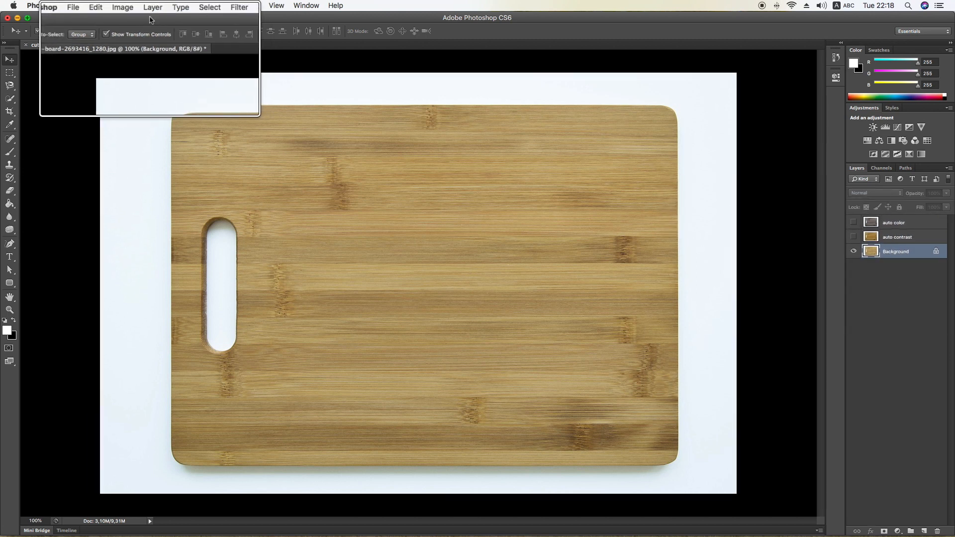
# Duplicate the Background layer in the same document as "auto tone" and apply Auto Tone to the copy
pyautogui.click(152, 7)
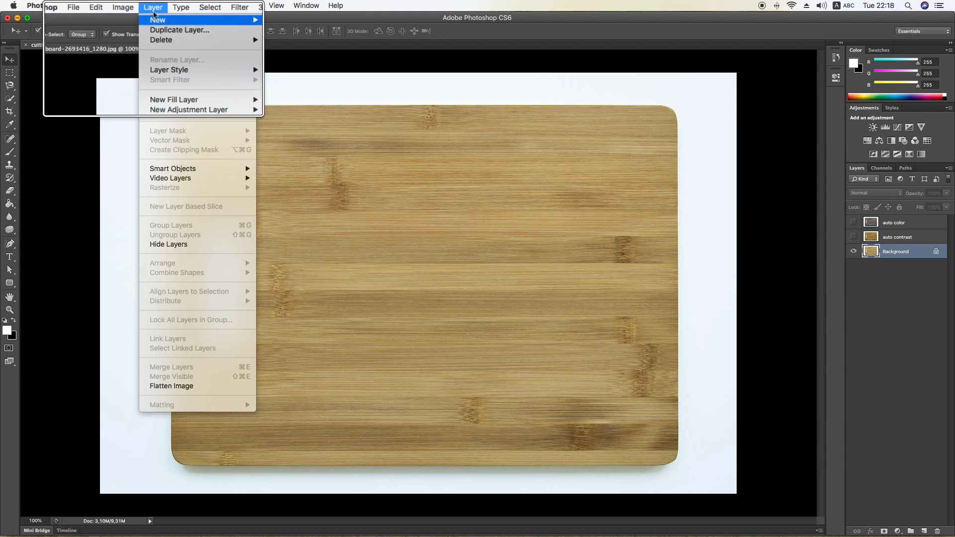
pyautogui.click(160, 31)
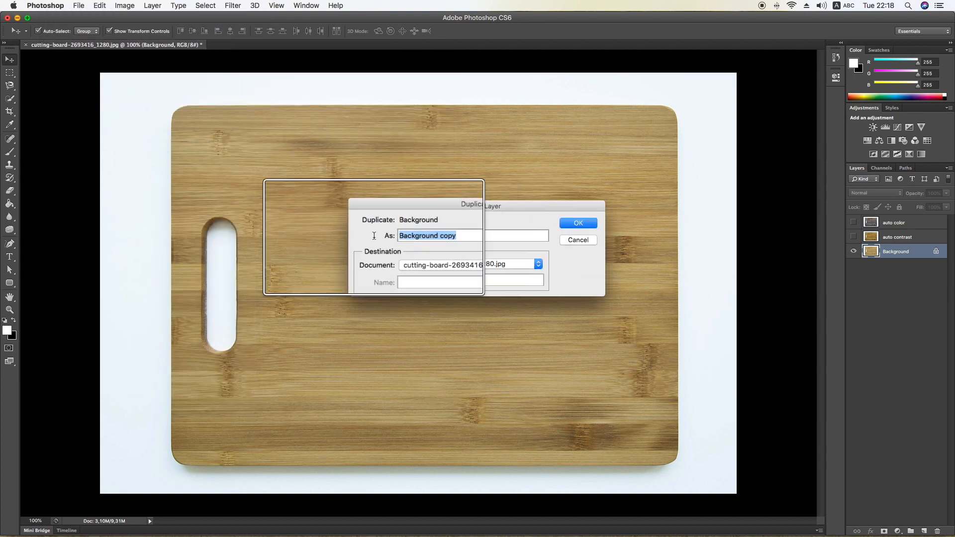
pyautogui.write('auto')
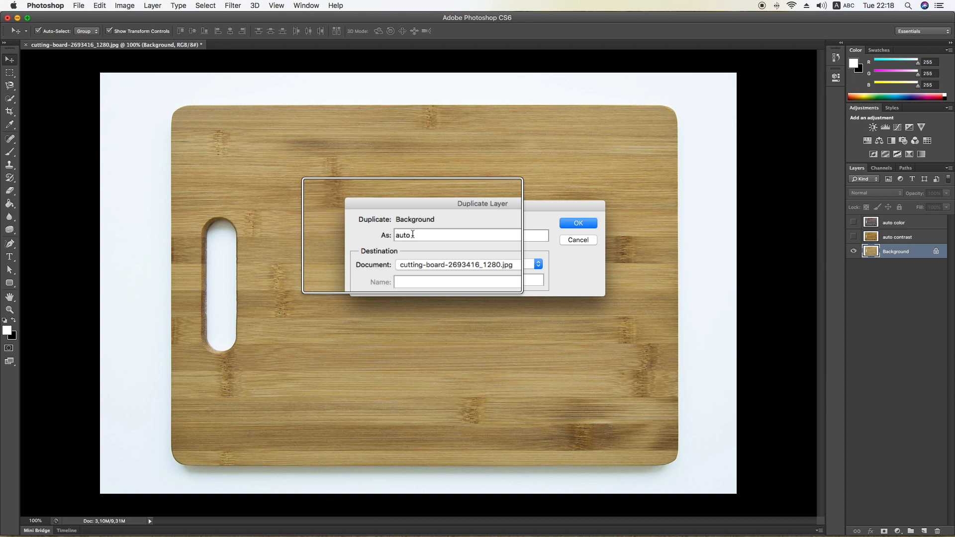
pyautogui.write('tone')
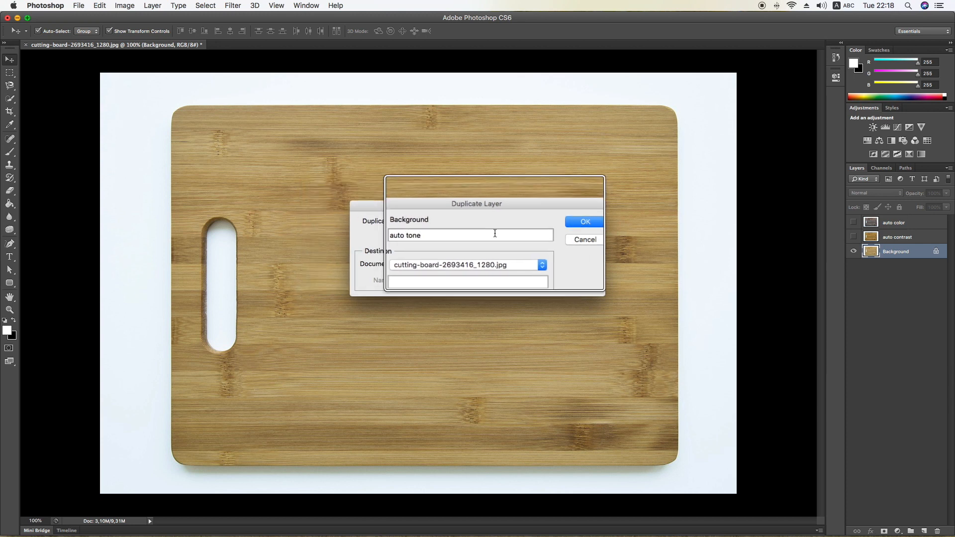
pyautogui.click(584, 225)
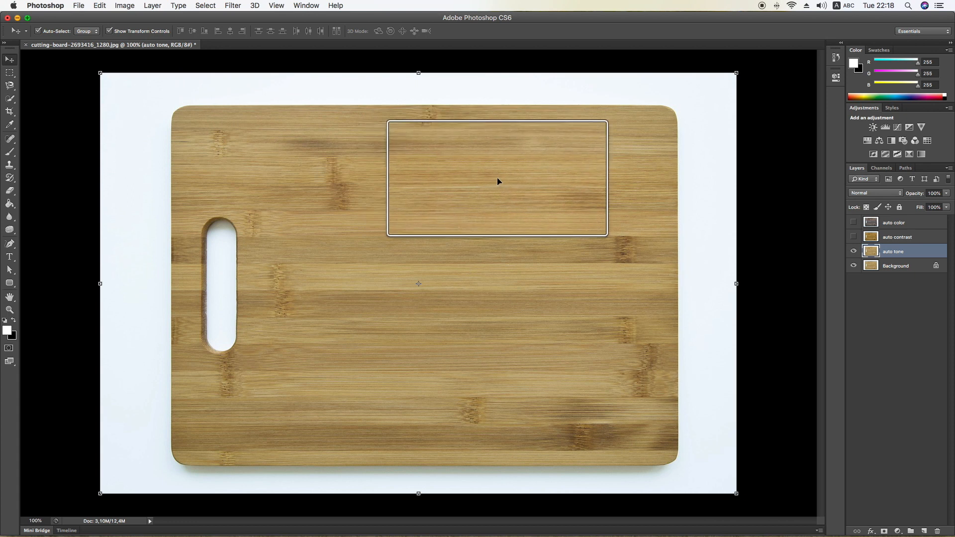
pyautogui.click(123, 9)
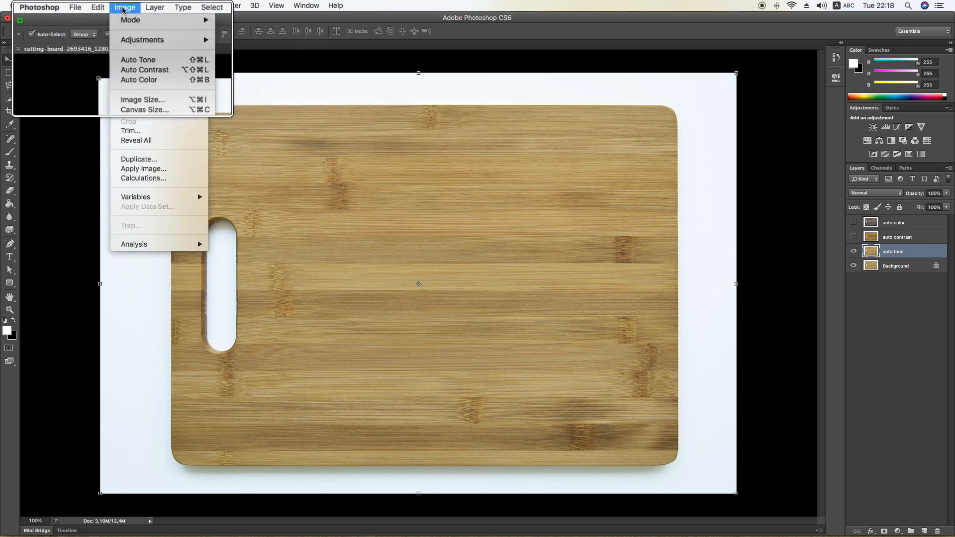
pyautogui.click(143, 61)
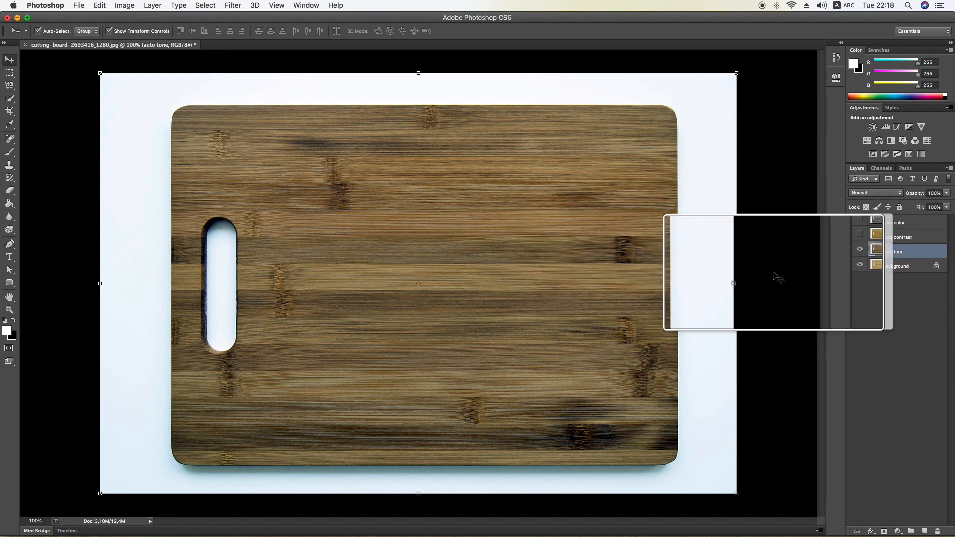
# Show the auto contrast and auto color layers for comparison, and hide all three adjusted layers to view the original
pyautogui.click(860, 233)
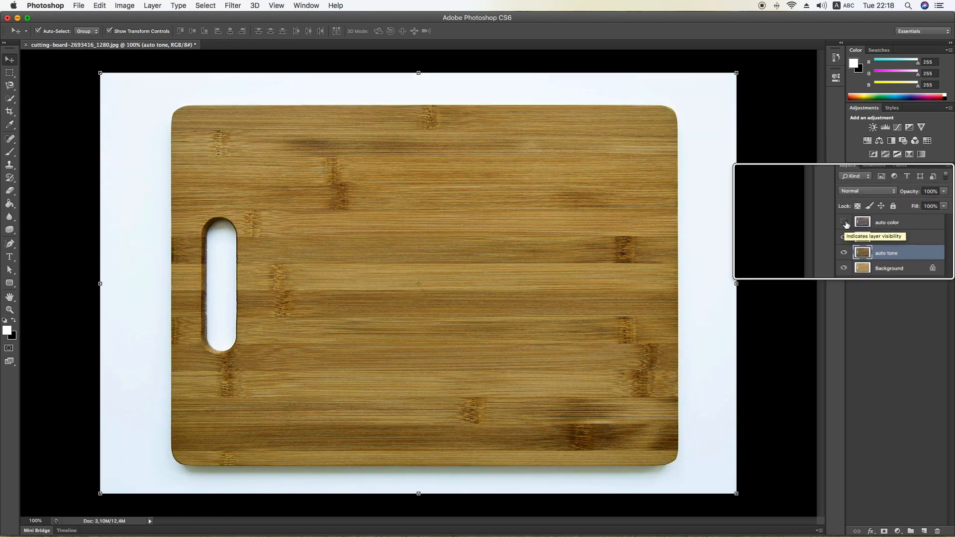
pyautogui.click(845, 224)
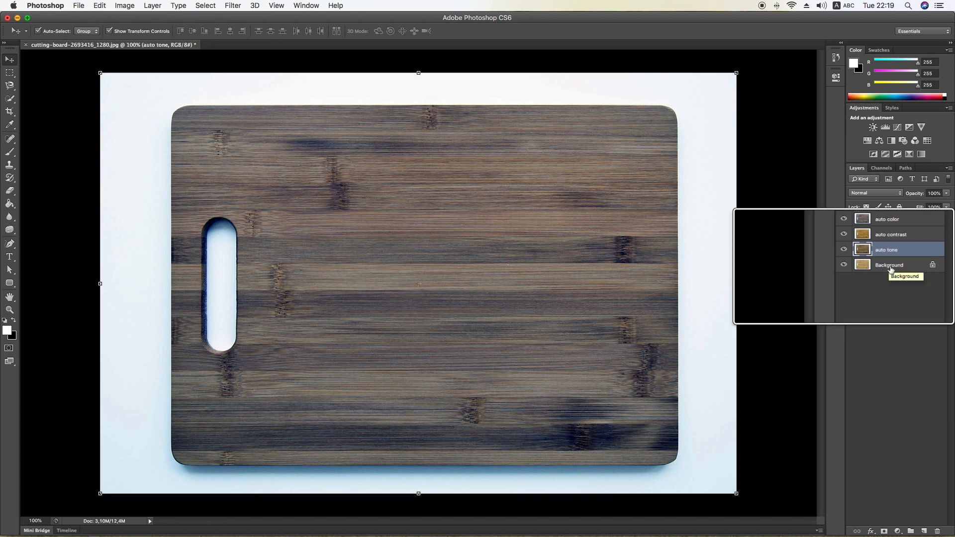
pyautogui.click(844, 236)
pyautogui.click(845, 222)
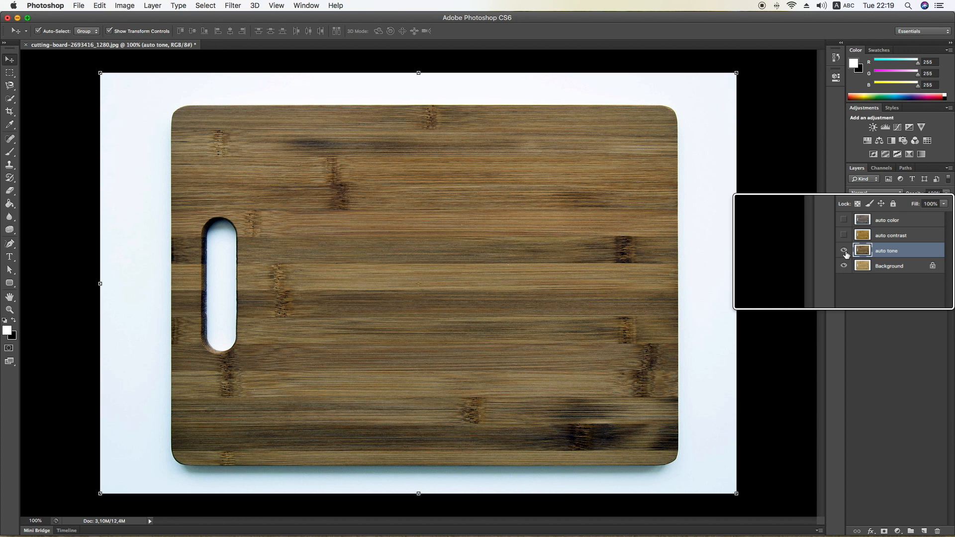
pyautogui.click(843, 251)
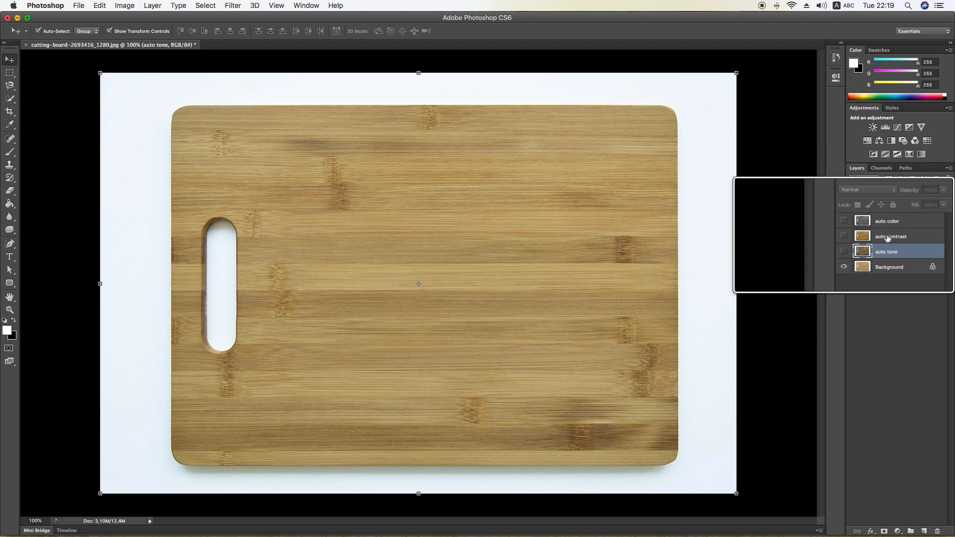
# Toggle the auto color layer's visibility for comparison, leave the adjusted layers shown, and make auto color the active layer
pyautogui.click(843, 222)
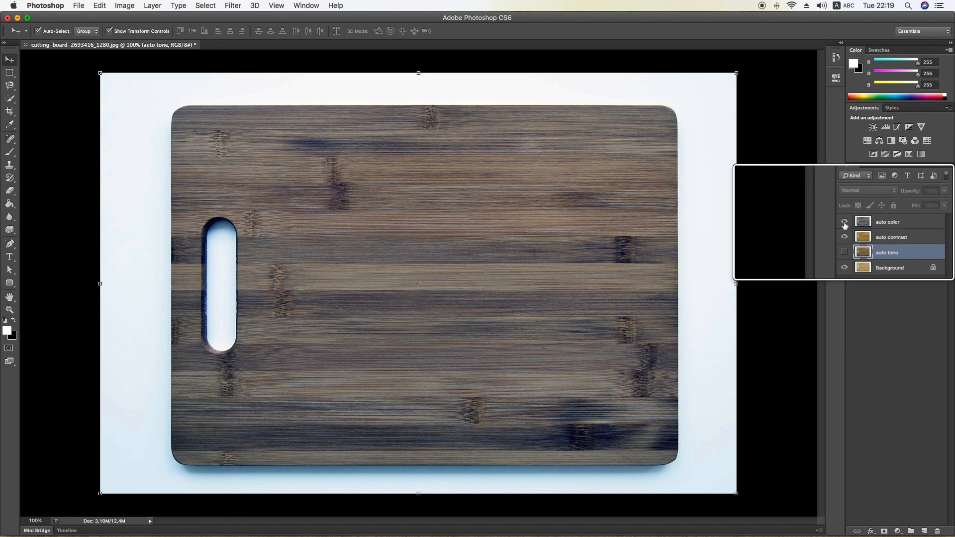
pyautogui.click(845, 222)
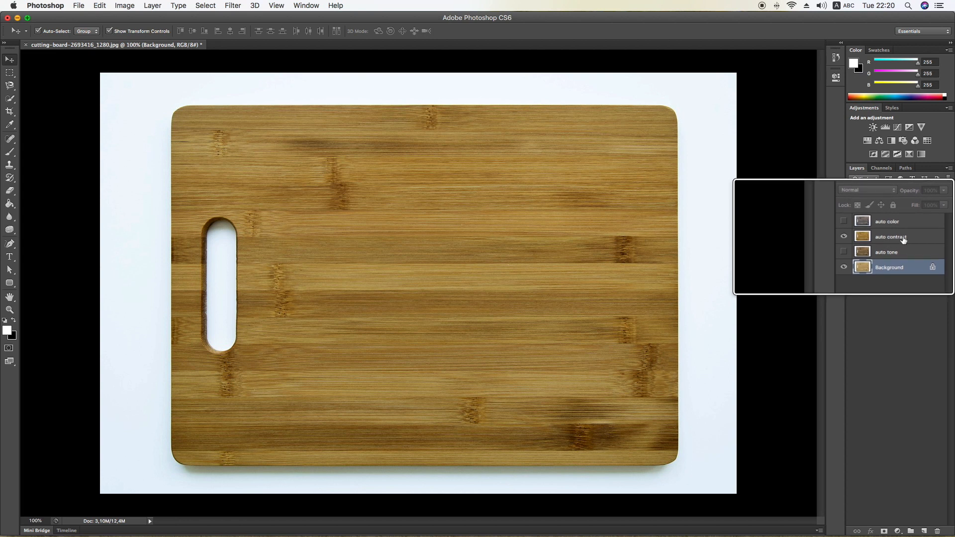
pyautogui.click(844, 223)
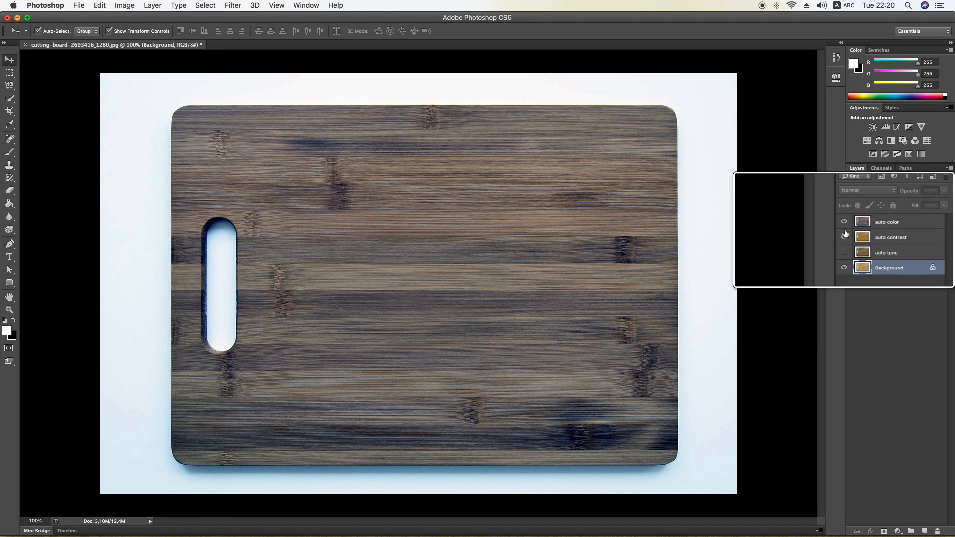
pyautogui.click(895, 223)
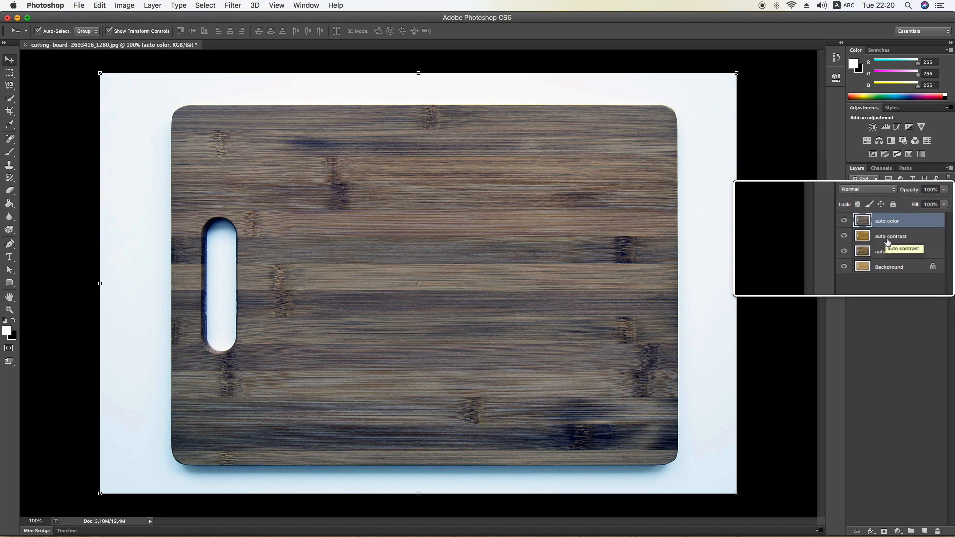
# Move the auto contrast layer above auto color in the stacking order, and select auto color and auto tone in turn
pyautogui.moveTo(888, 242); pyautogui.dragTo(883, 221)
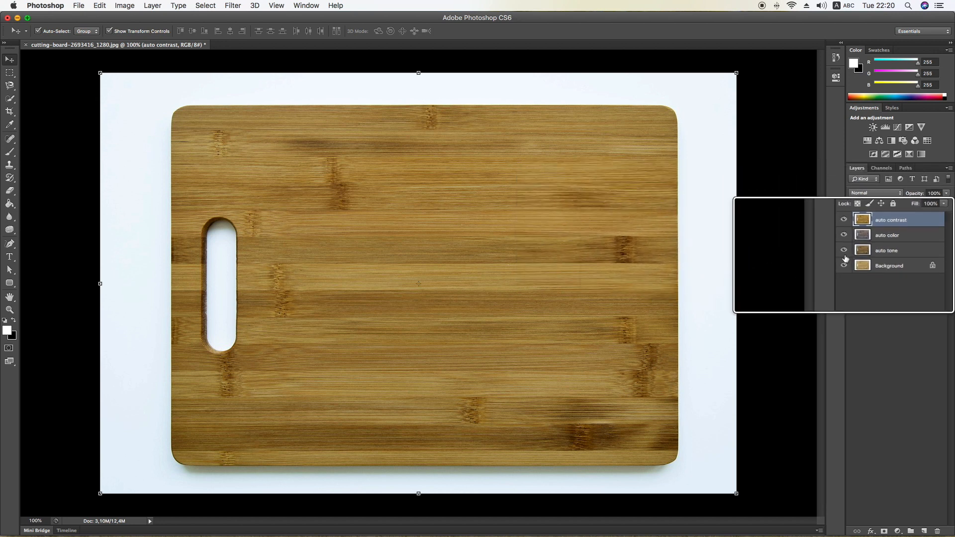
pyautogui.click(884, 241)
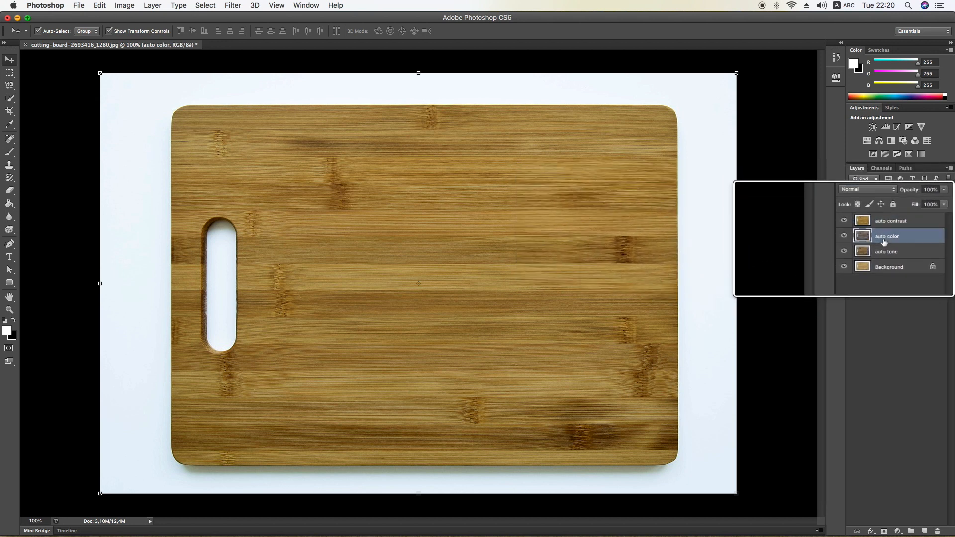
pyautogui.click(883, 252)
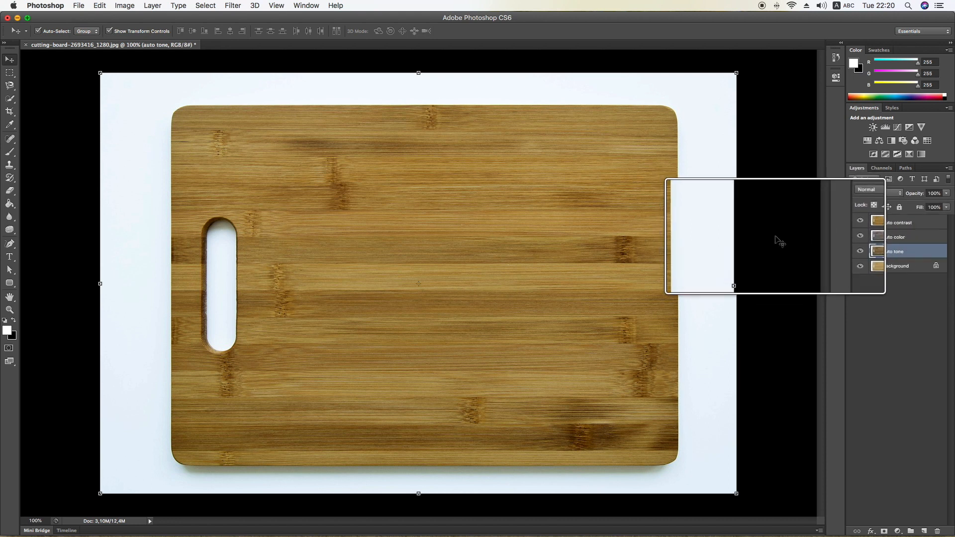
# Shrink the auto contrast layer to about 34% by 30%, place it over the board's upper-left area, and make auto color active
pyautogui.click(891, 222)
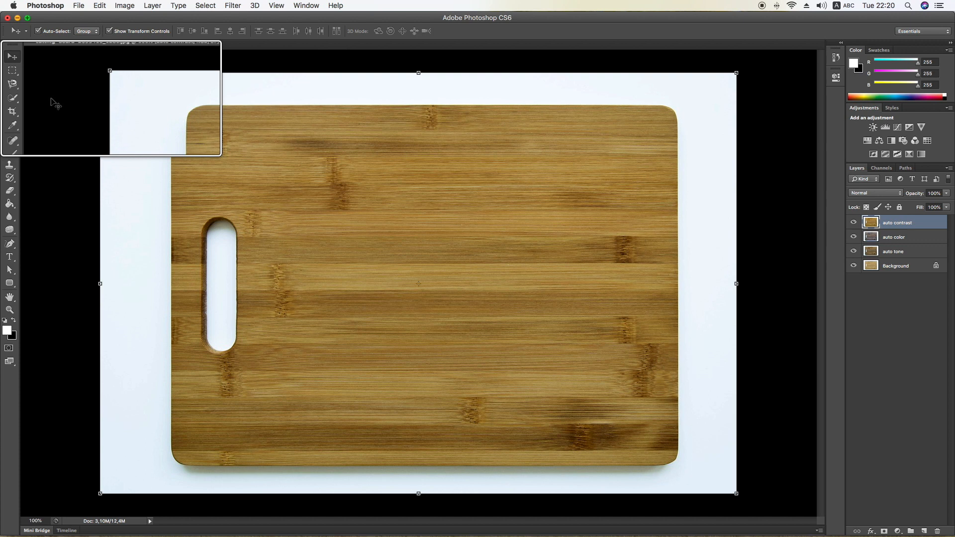
pyautogui.click(736, 73)
pyautogui.moveTo(737, 73); pyautogui.dragTo(315, 367)
pyautogui.moveTo(257, 393); pyautogui.dragTo(351, 153)
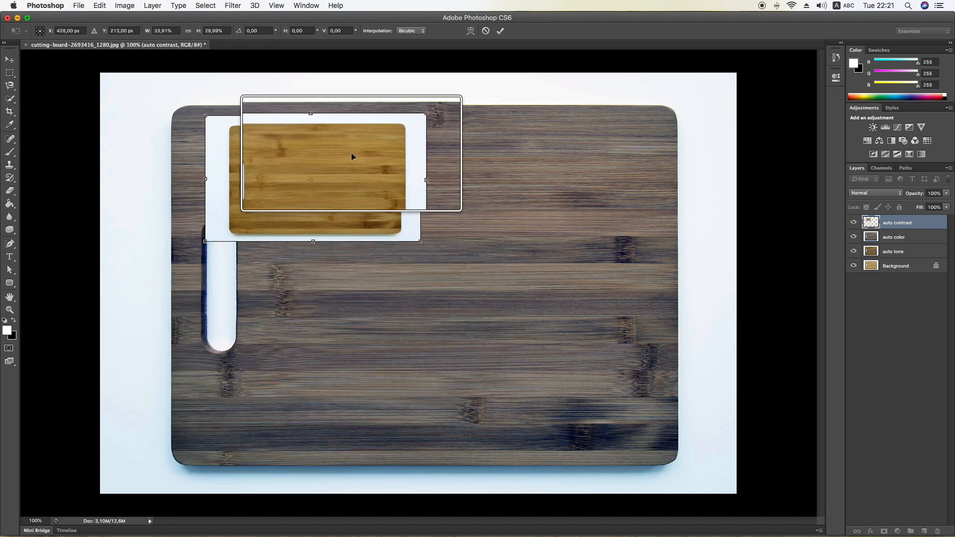
pyautogui.click(500, 31)
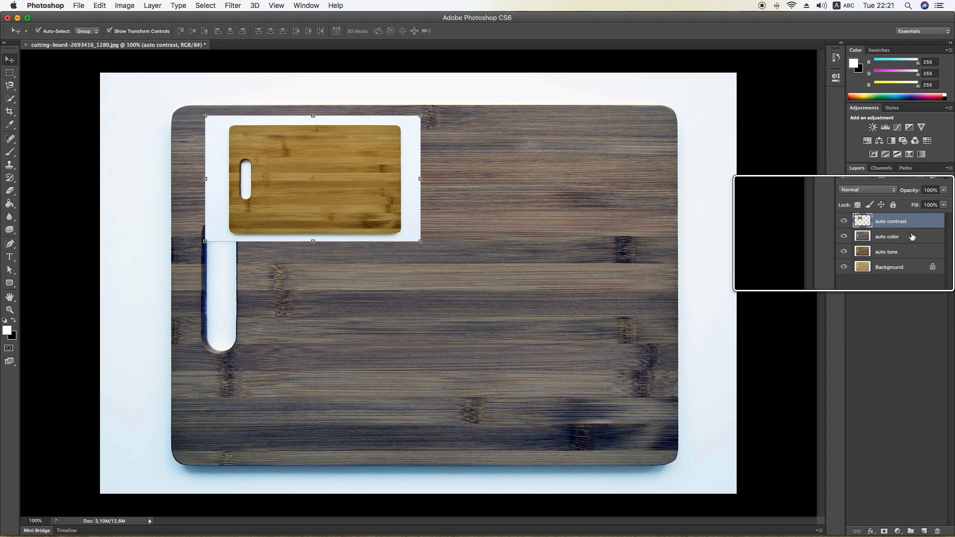
pyautogui.click(886, 241)
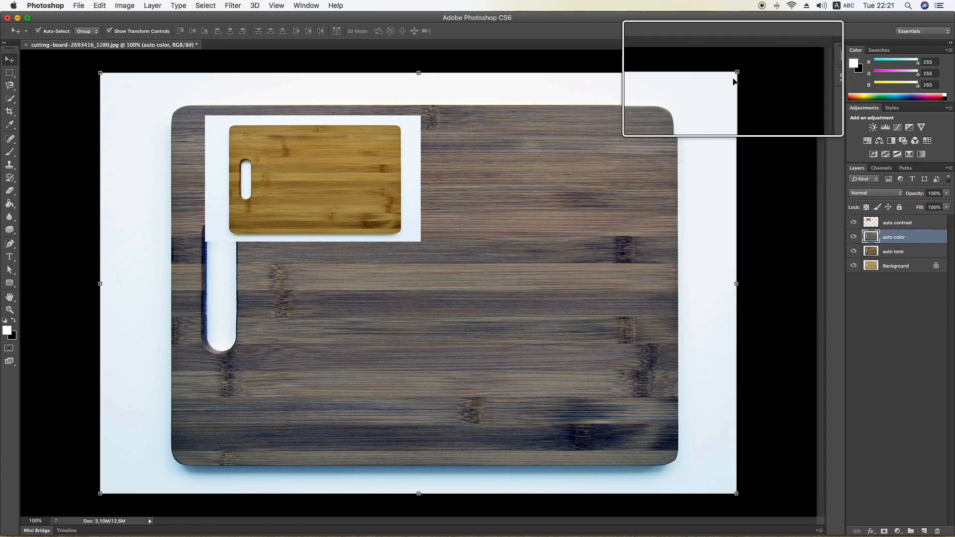
pyautogui.moveTo(737, 72)
pyautogui.mouseDown()
pyautogui.moveTo(664, 129)
pyautogui.moveTo(672, 116)
pyautogui.moveTo(825, 59)
pyautogui.moveTo(552, 191)
pyautogui.moveTo(593, 180)
pyautogui.moveTo(750, 70)
pyautogui.moveTo(428, 293)
pyautogui.moveTo(729, 71)
pyautogui.mouseUp()
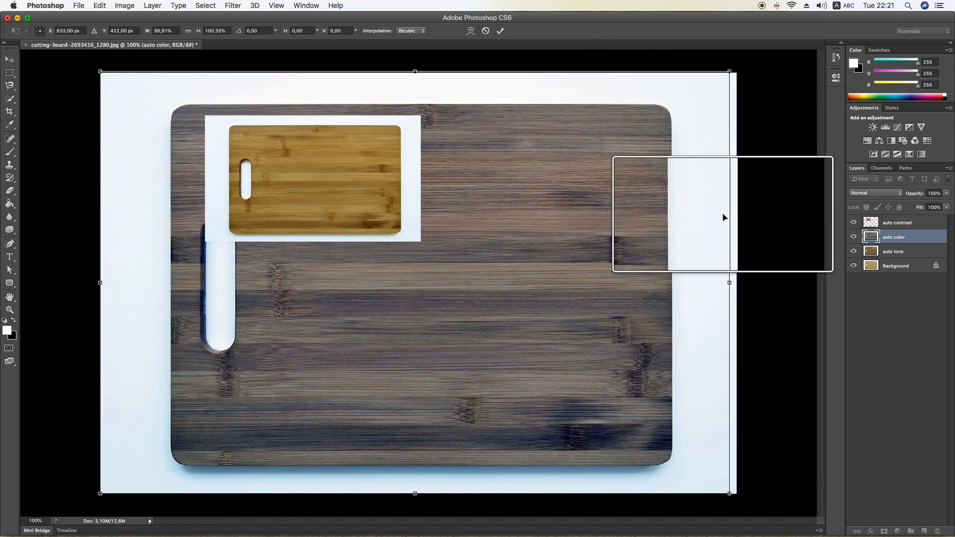
pyautogui.moveTo(729, 283); pyautogui.dragTo(621, 265)
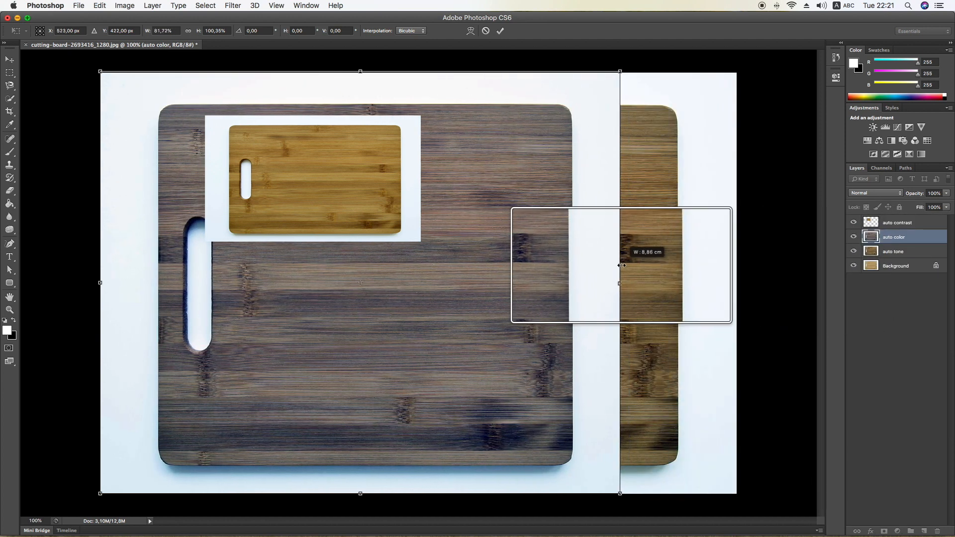
pyautogui.click(486, 31)
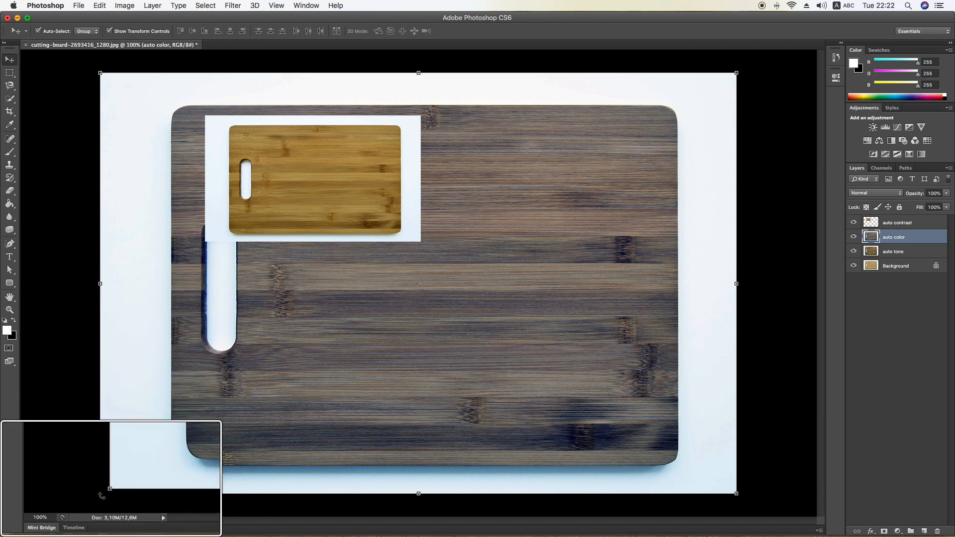
# Shrink the auto color layer to about 23.6% by 23.5% and place it over the board's upper-right area
pyautogui.moveTo(99, 494); pyautogui.dragTo(633, 146)
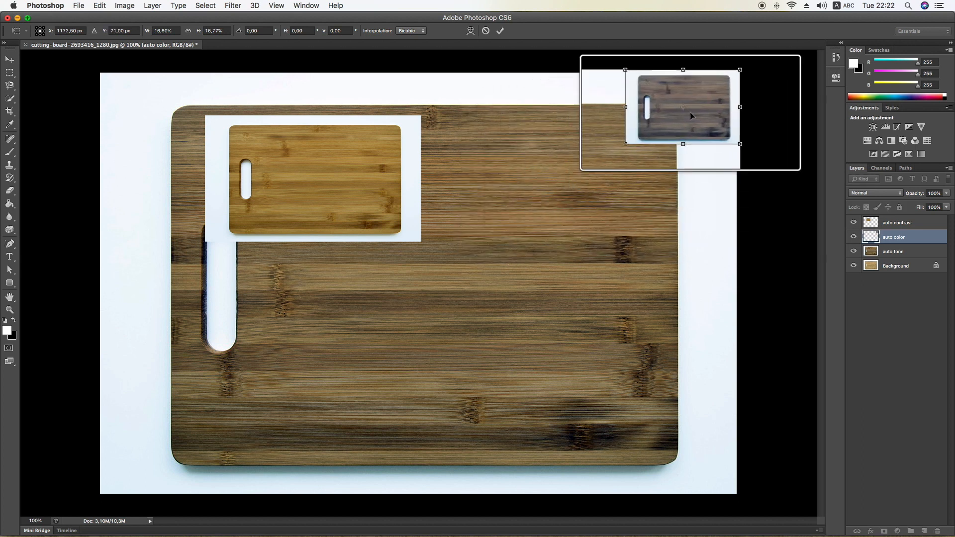
pyautogui.moveTo(671, 94); pyautogui.dragTo(557, 155)
pyautogui.moveTo(625, 133); pyautogui.dragTo(661, 107)
pyautogui.moveTo(563, 187); pyautogui.dragTo(533, 206)
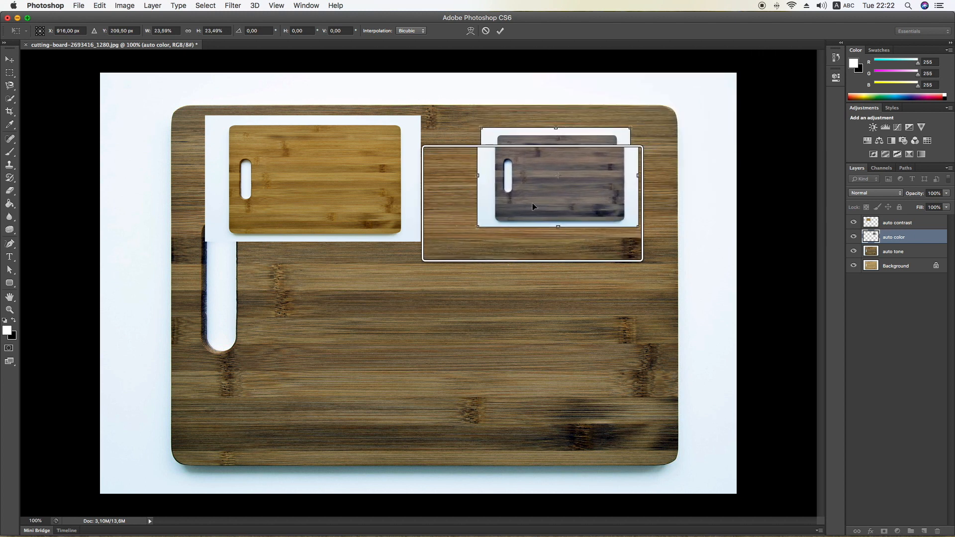
pyautogui.click(502, 35)
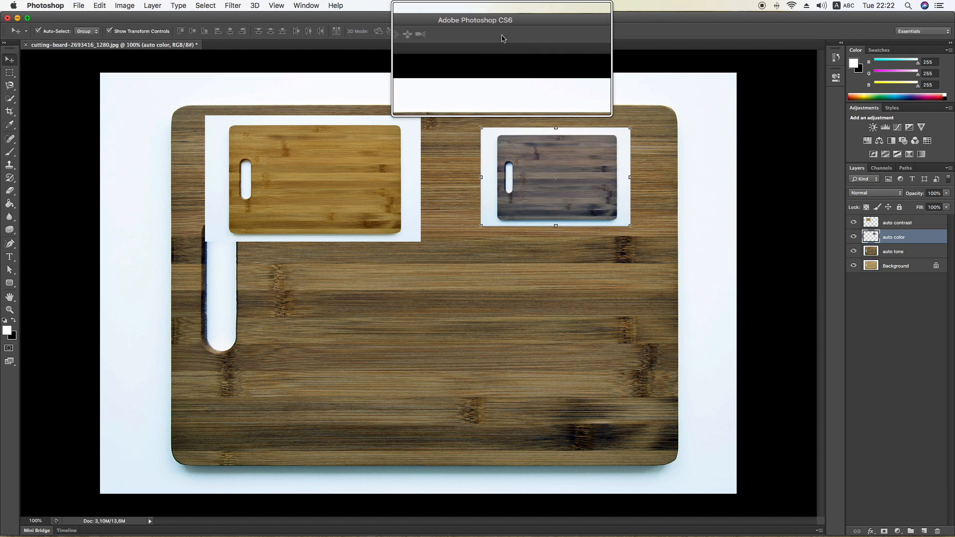
# Shrink the auto tone layer to about 26.4% and place it over the board's lower middle, below the other two copies
pyautogui.click(888, 252)
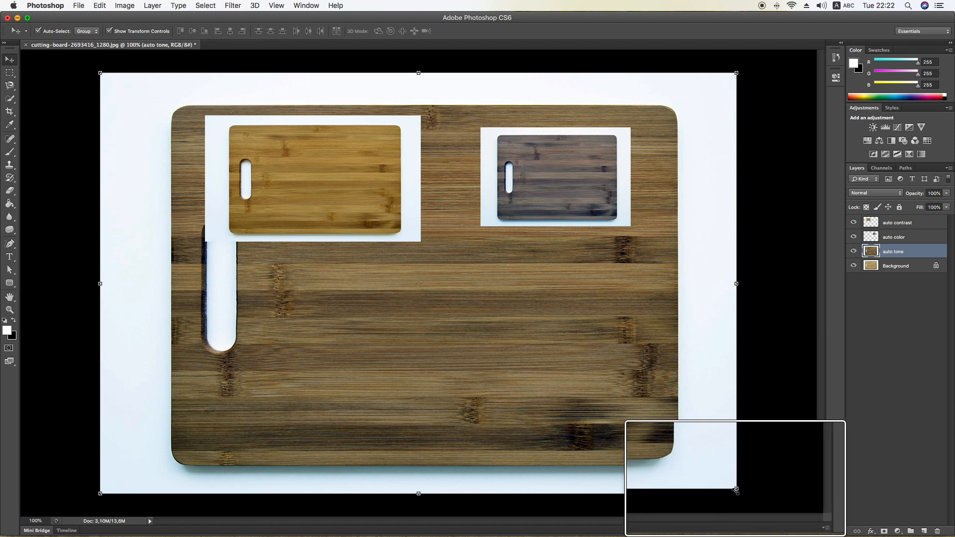
pyautogui.moveTo(736, 490); pyautogui.dragTo(268, 119)
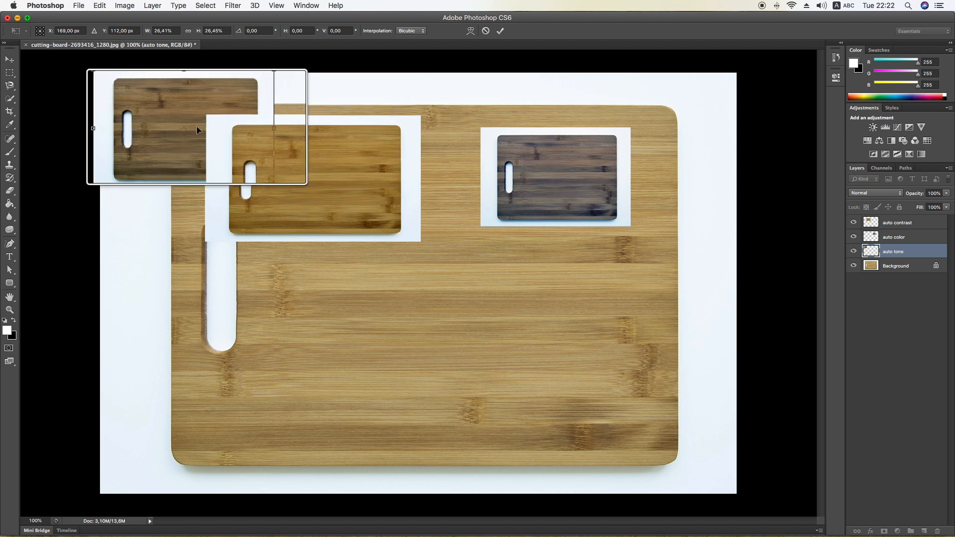
pyautogui.moveTo(177, 118); pyautogui.dragTo(436, 334)
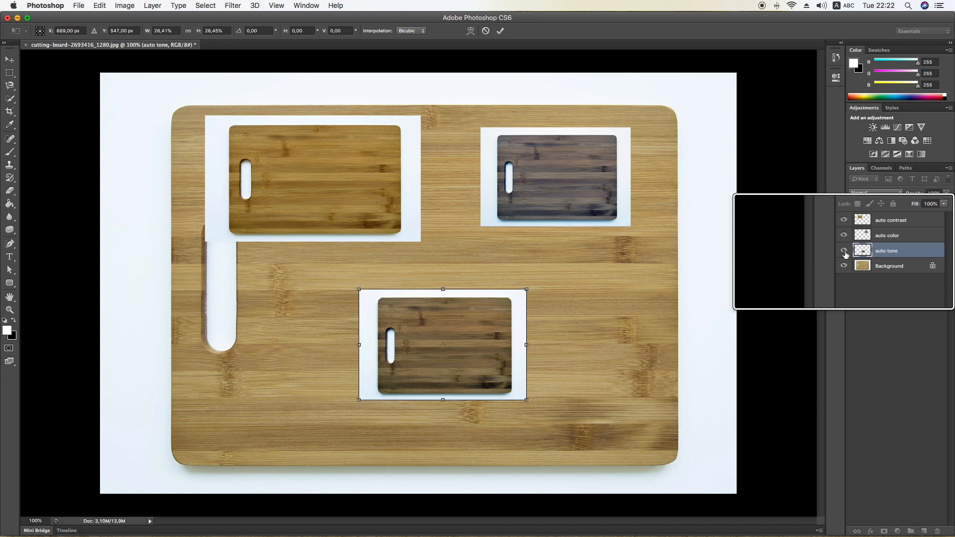
pyautogui.click(501, 31)
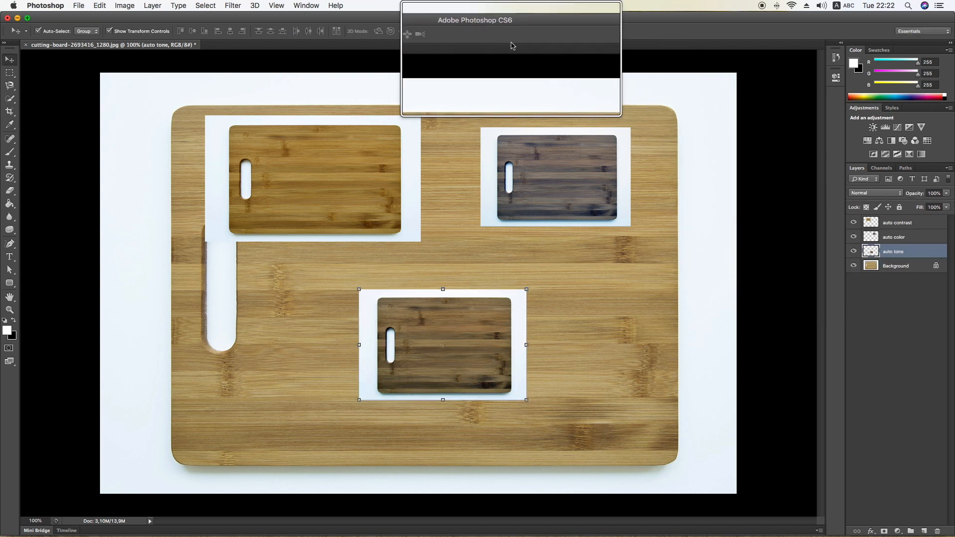
# Hide and reshow the auto tone layer, and hide the auto color layer to see which copy each one controls
pyautogui.click(853, 251)
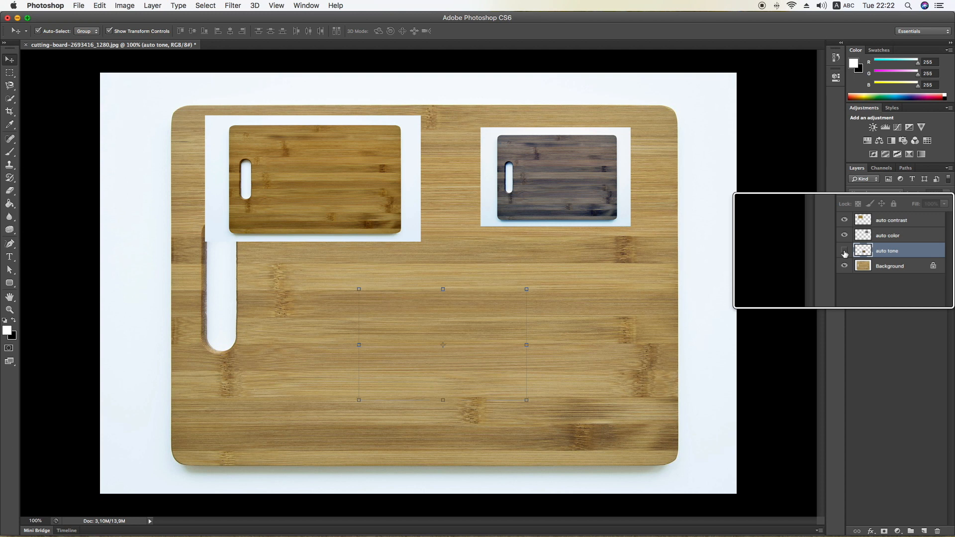
pyautogui.click(844, 251)
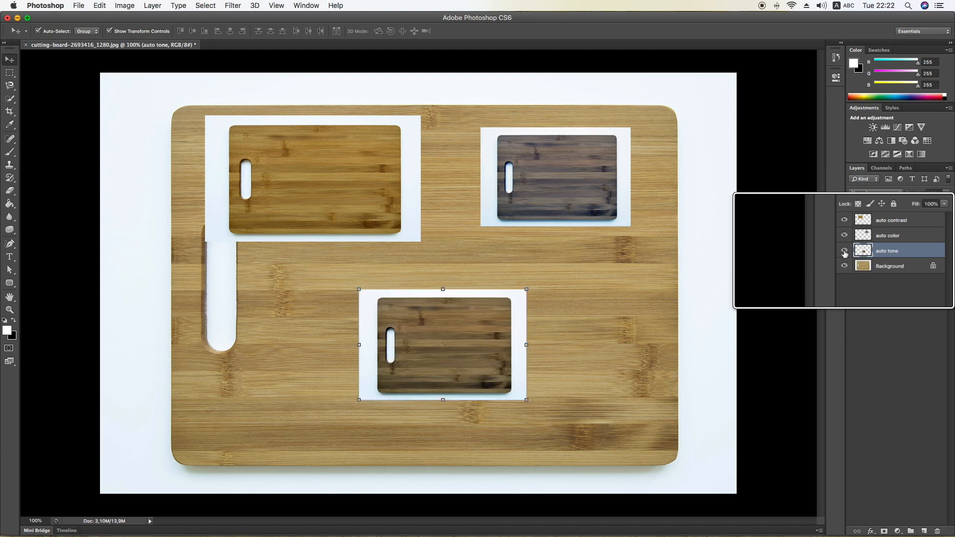
pyautogui.click(844, 237)
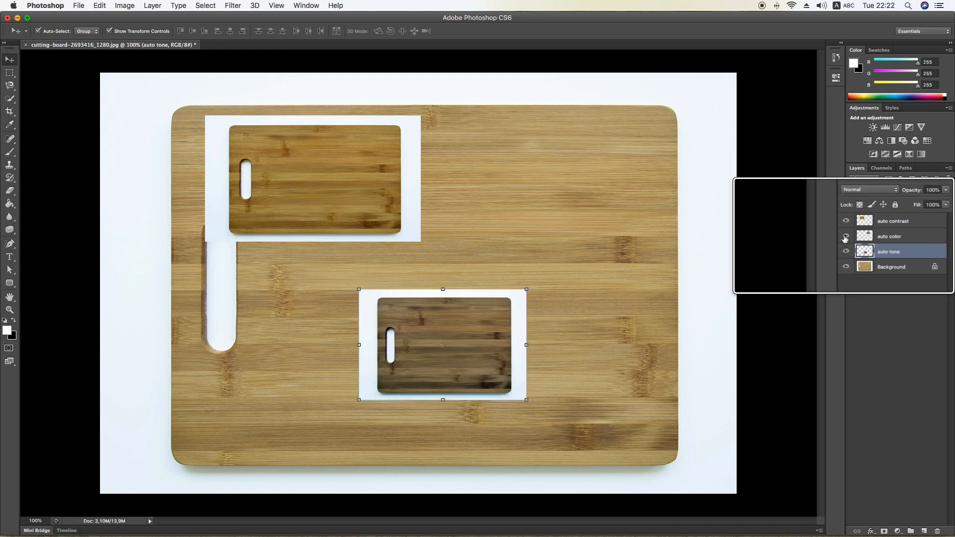
# Show the auto color layer again, and hide and reshow the auto contrast layer to see which copy it controls
pyautogui.click(844, 238)
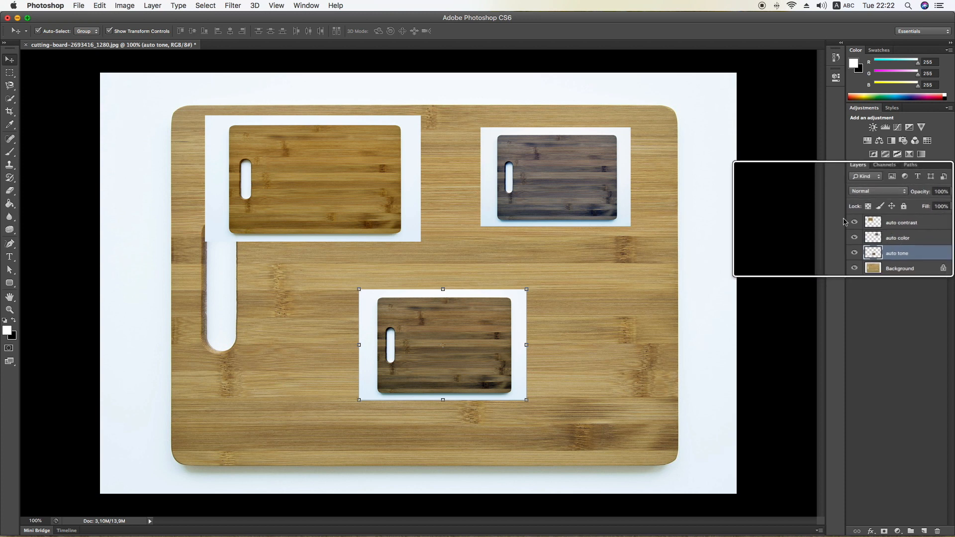
pyautogui.click(844, 222)
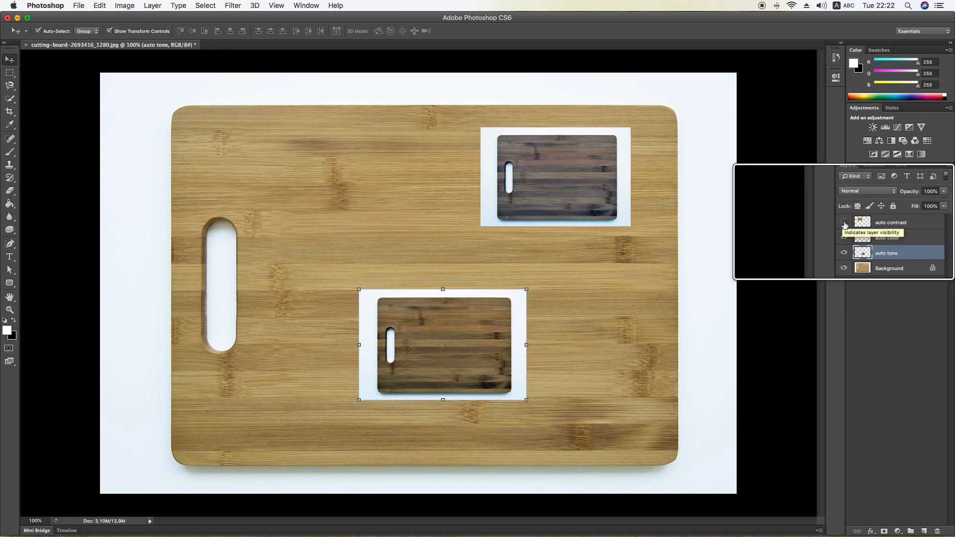
pyautogui.click(843, 223)
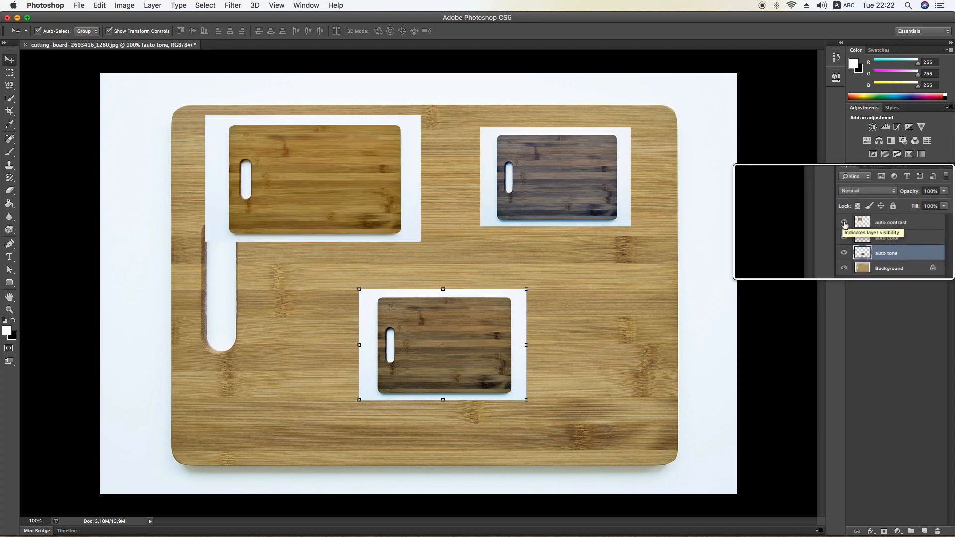
# Select the Background, auto tone, auto color and auto contrast layers one after another to compare them with the copies on the canvas
pyautogui.click(888, 269)
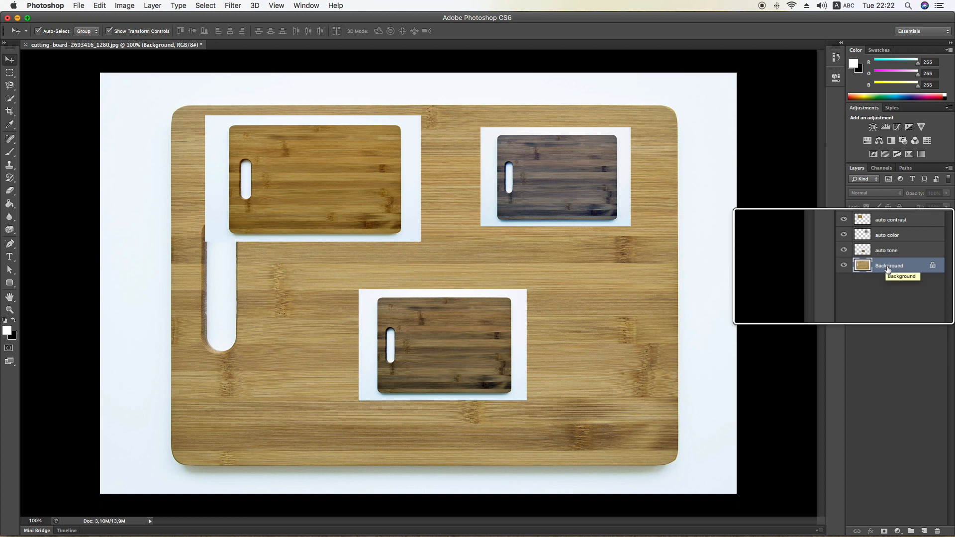
pyautogui.click(889, 252)
pyautogui.click(890, 238)
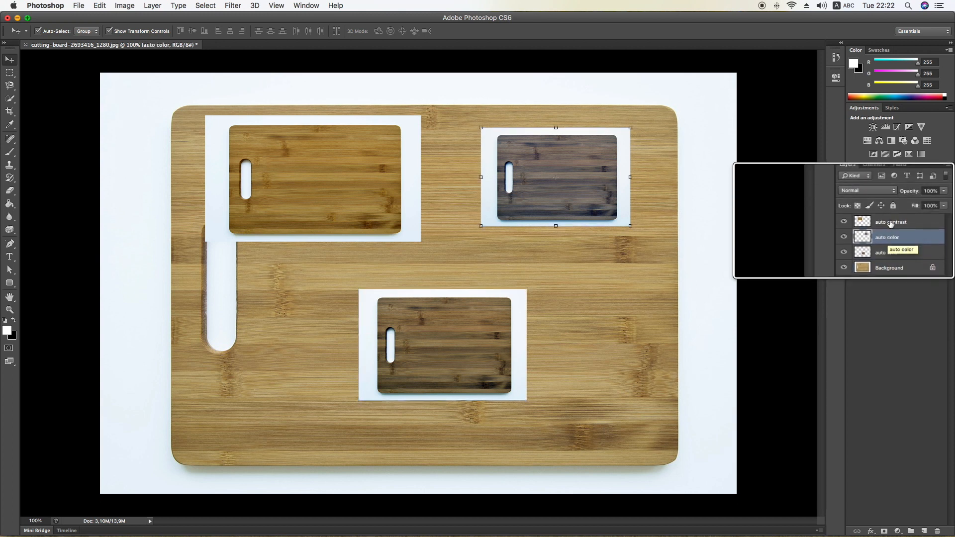
pyautogui.click(890, 223)
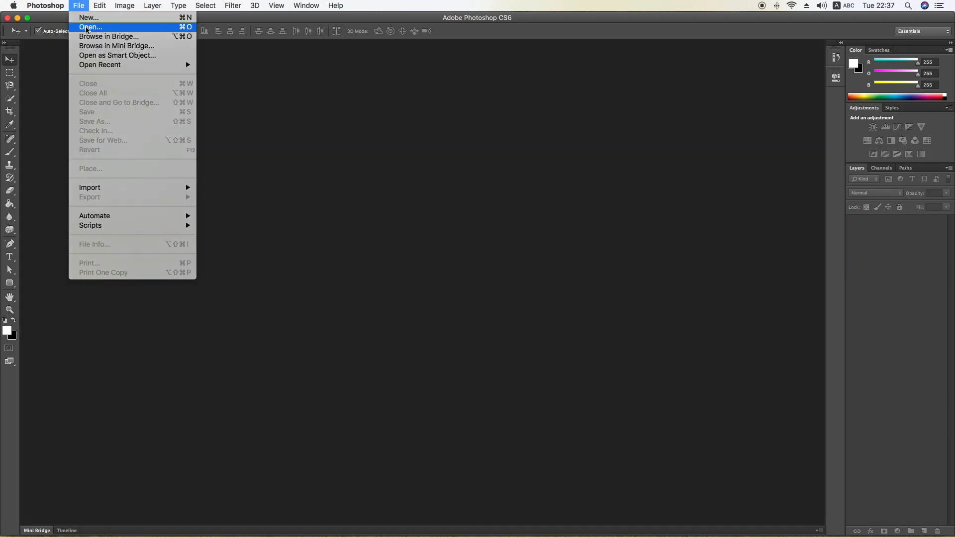
# Open cutting-board-2693416_1280.jpg from the exercise 2 folder and bring up the file chooser for further images
pyautogui.click(87, 26)
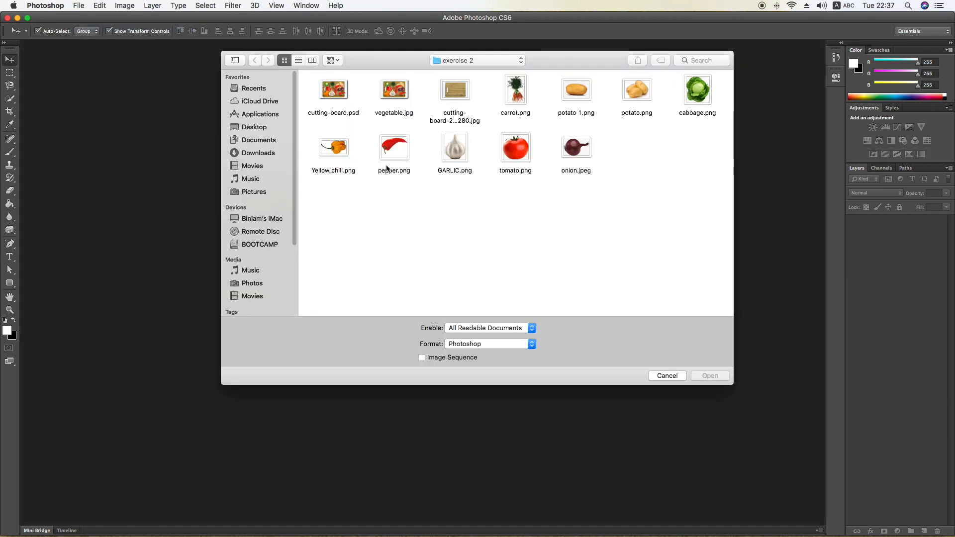
pyautogui.click(459, 99)
pyautogui.click(710, 378)
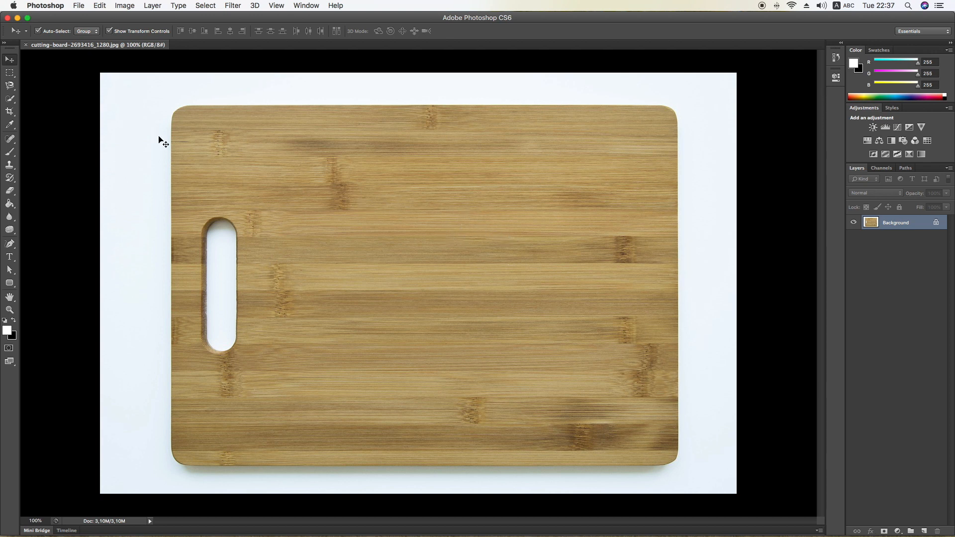
pyautogui.click(79, 6)
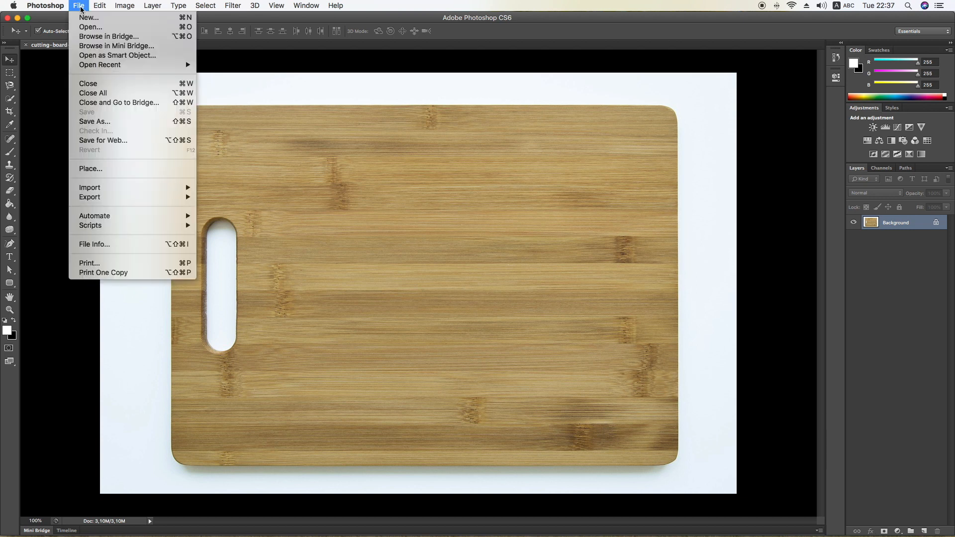
pyautogui.click(93, 28)
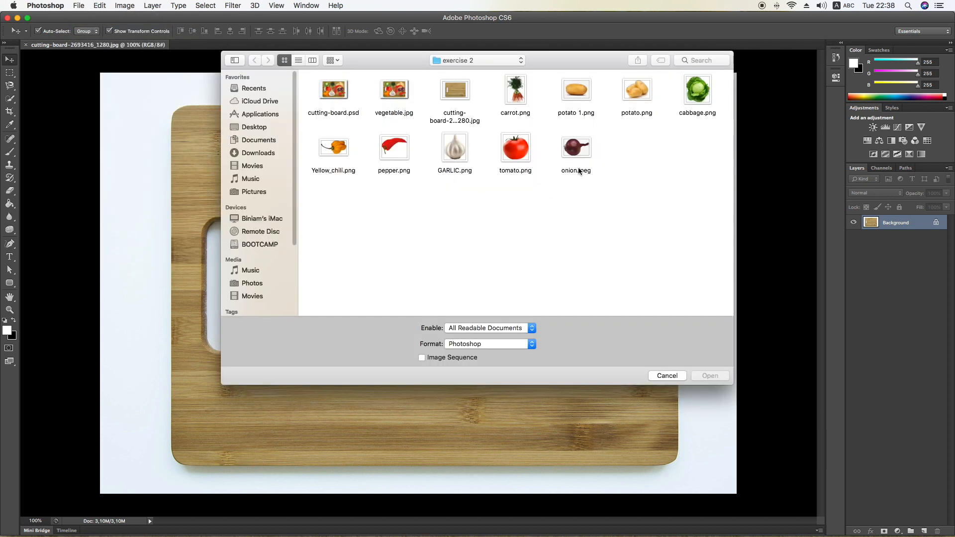
pyautogui.moveTo(634, 152); pyautogui.dragTo(312, 163)
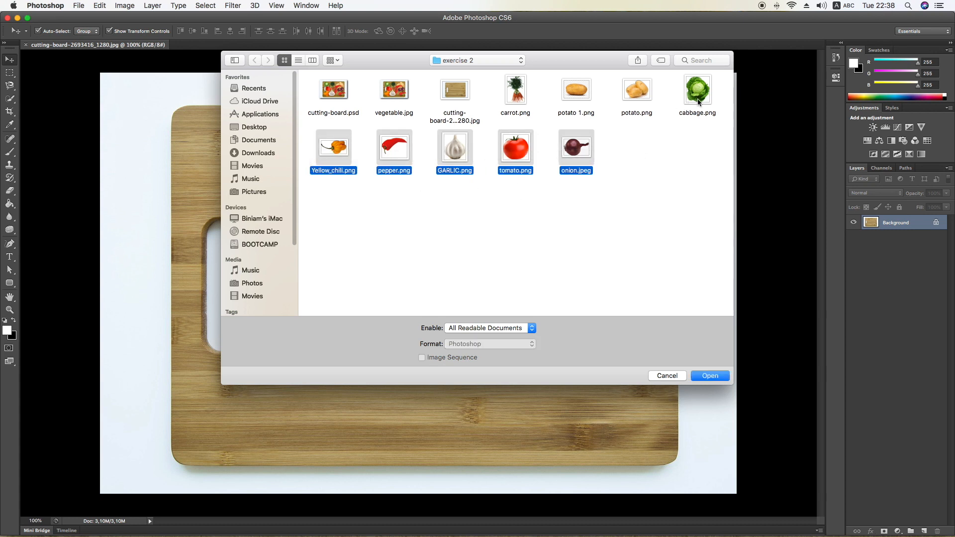
pyautogui.moveTo(727, 100); pyautogui.dragTo(519, 99)
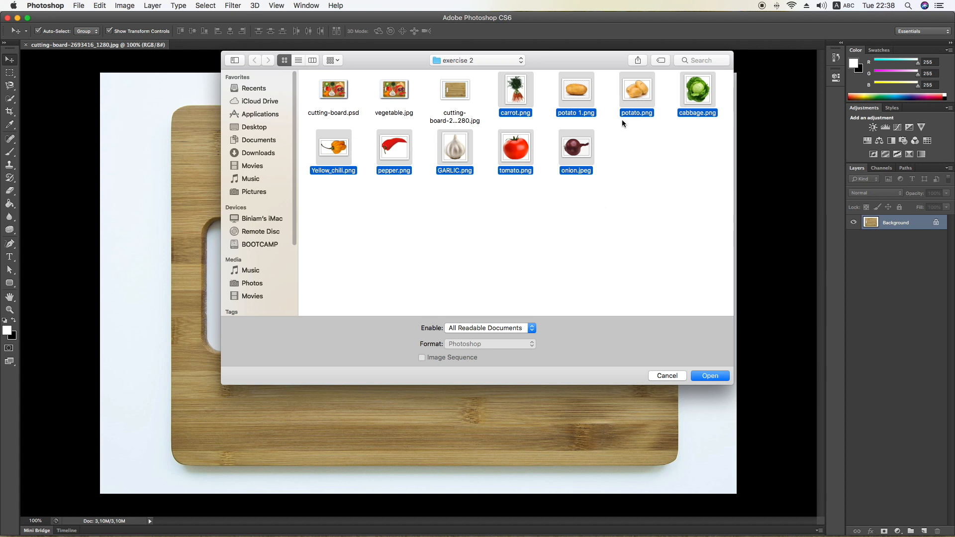
pyautogui.keyDown('super'); pyautogui.click(584, 104); pyautogui.keyUp('super')
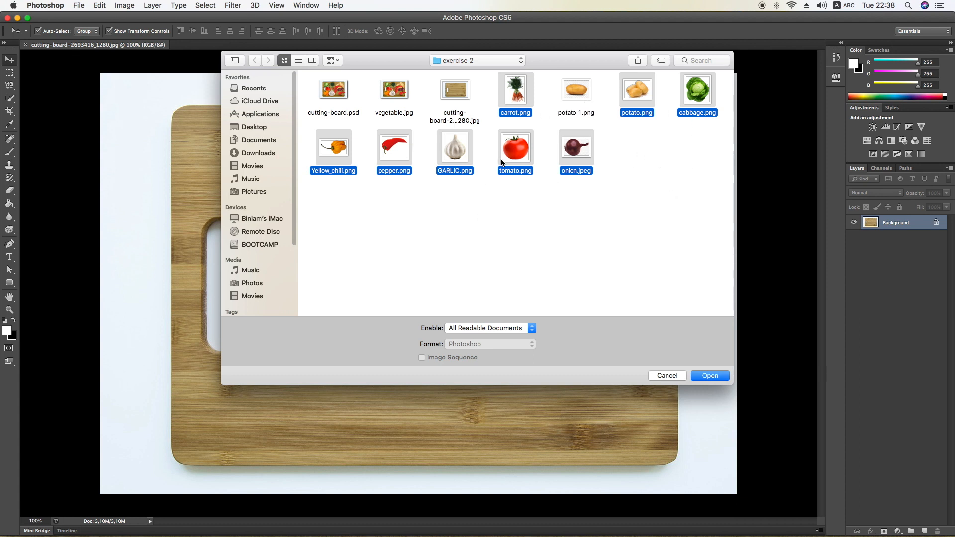
pyautogui.click(667, 216)
# Open carrot.png, potato.png, cabbage.png, Yellow_chili.png, pepper.png, GARLIC.png, tomato.png and onion.jpeg together from the exercise 2 folder
pyautogui.click(521, 104)
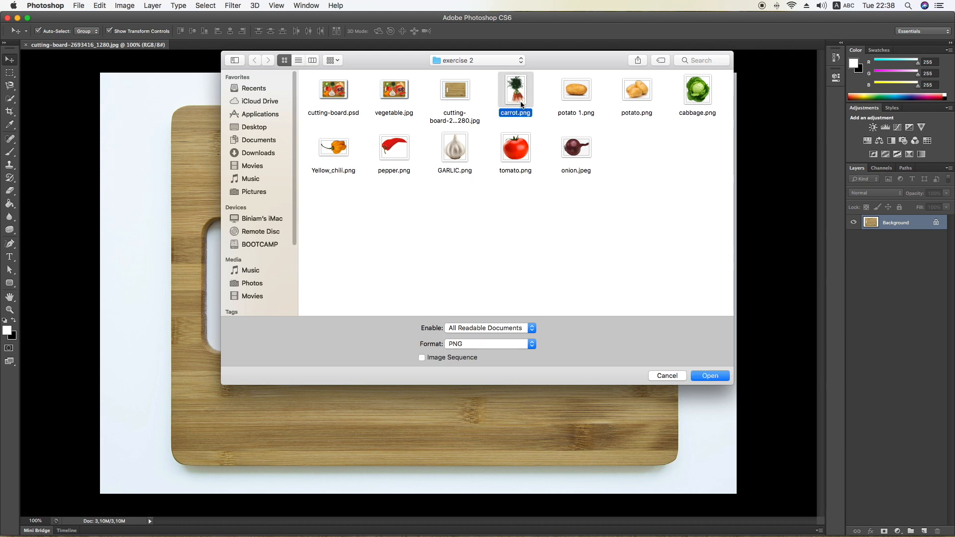
pyautogui.keyDown('super'); pyautogui.click(642, 95); pyautogui.keyUp('super')
pyautogui.keyDown('super'); pyautogui.click(690, 103); pyautogui.keyUp('super')
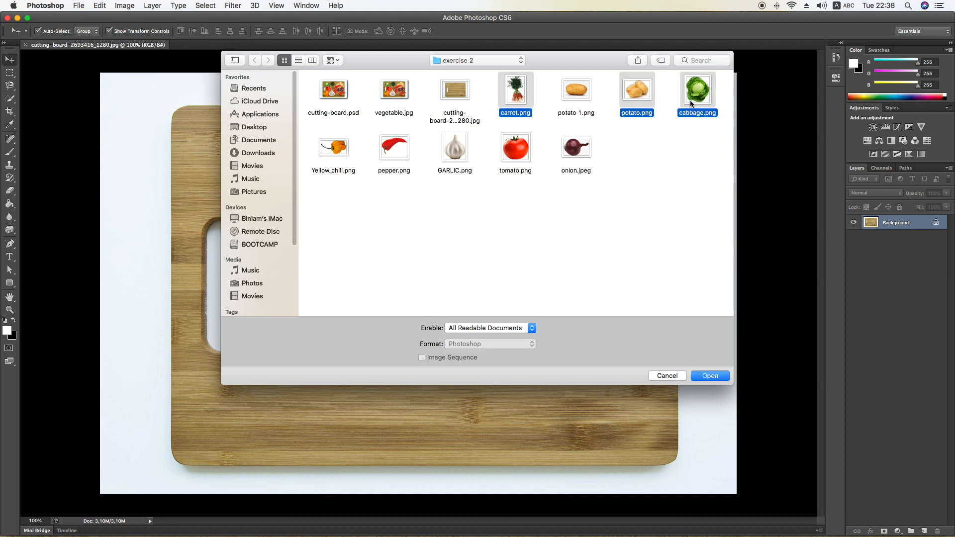
pyautogui.keyDown('super'); pyautogui.click(516, 149); pyautogui.keyUp('super')
pyautogui.keyDown('super'); pyautogui.click(455, 149); pyautogui.keyUp('super')
pyautogui.keyDown('super'); pyautogui.click(394, 149); pyautogui.keyUp('super')
pyautogui.keyDown('super'); pyautogui.click(343, 154); pyautogui.keyUp('super')
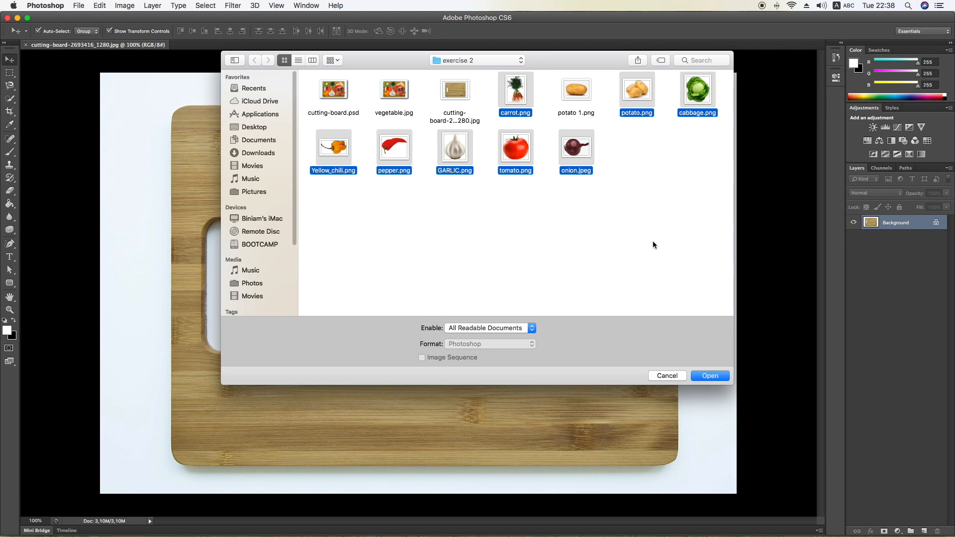
pyautogui.click(715, 377)
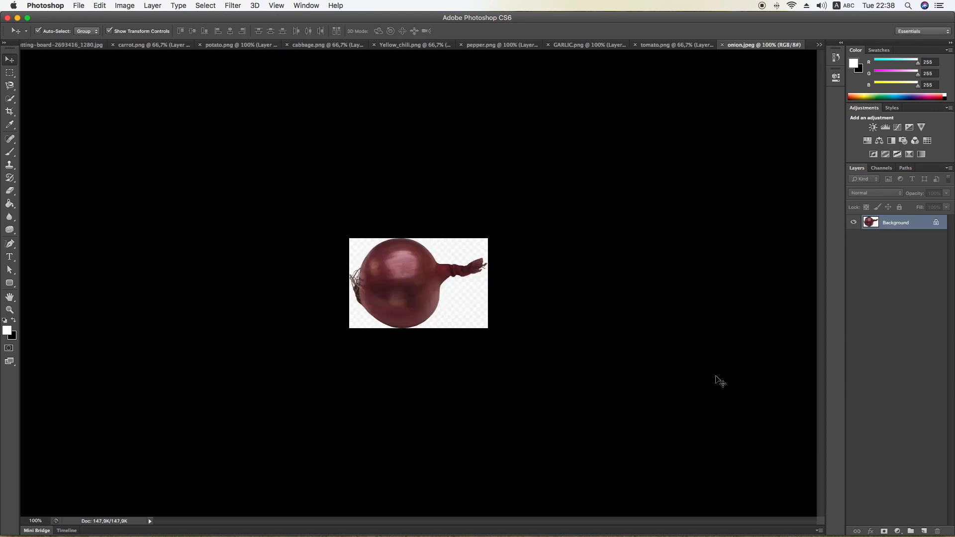
# Look through the opened carrot, potato, cabbage, yellow chili, pepper, garlic, tomato and onion images one after another
pyautogui.click(142, 48)
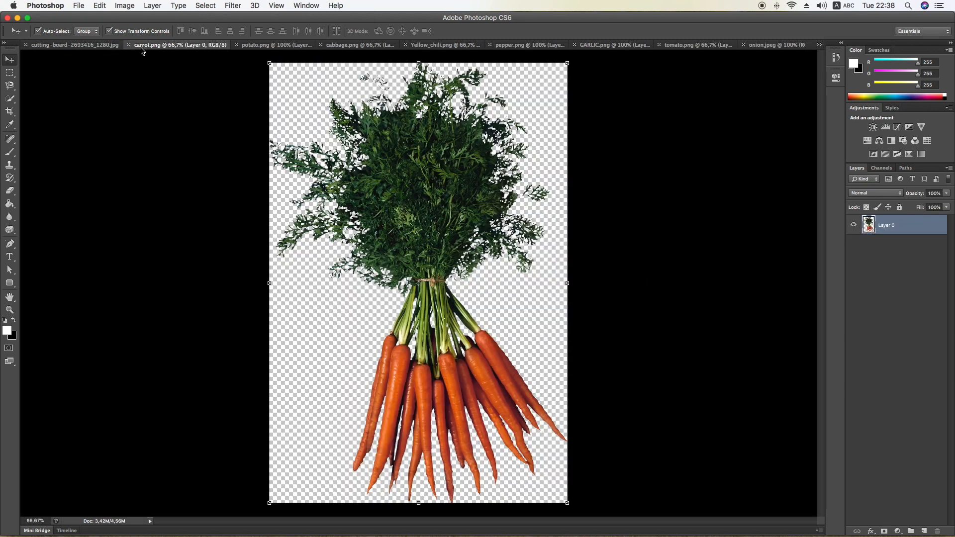
pyautogui.click(257, 46)
pyautogui.click(344, 47)
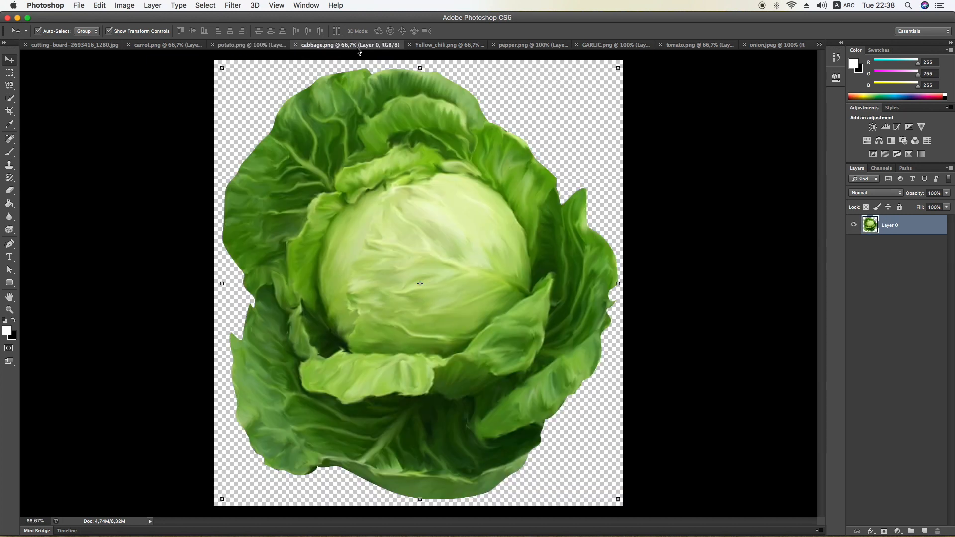
pyautogui.click(426, 50)
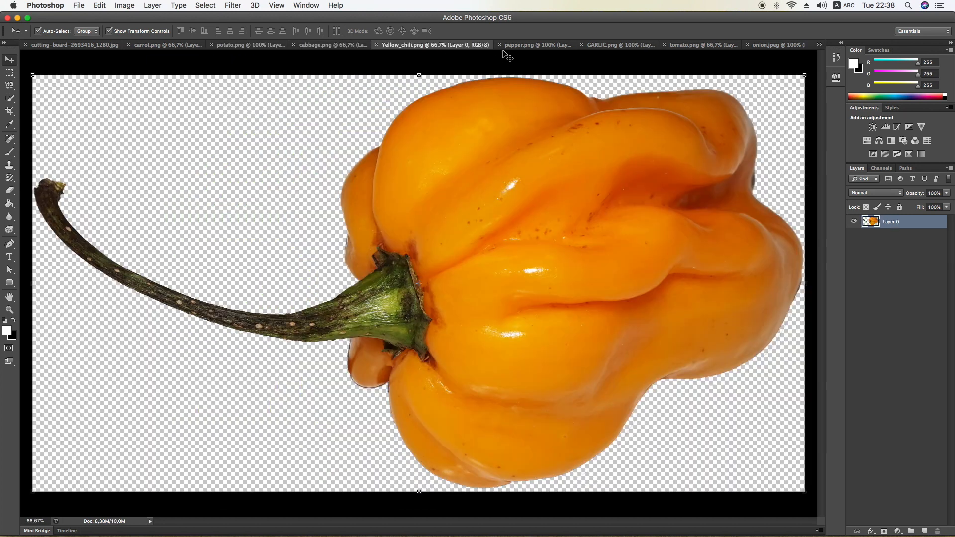
pyautogui.click(530, 47)
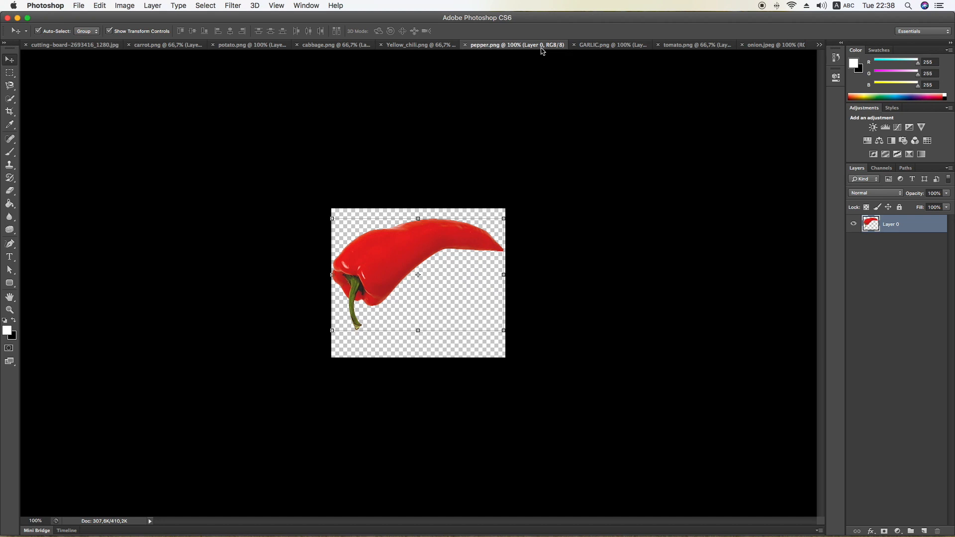
pyautogui.click(603, 47)
pyautogui.click(685, 52)
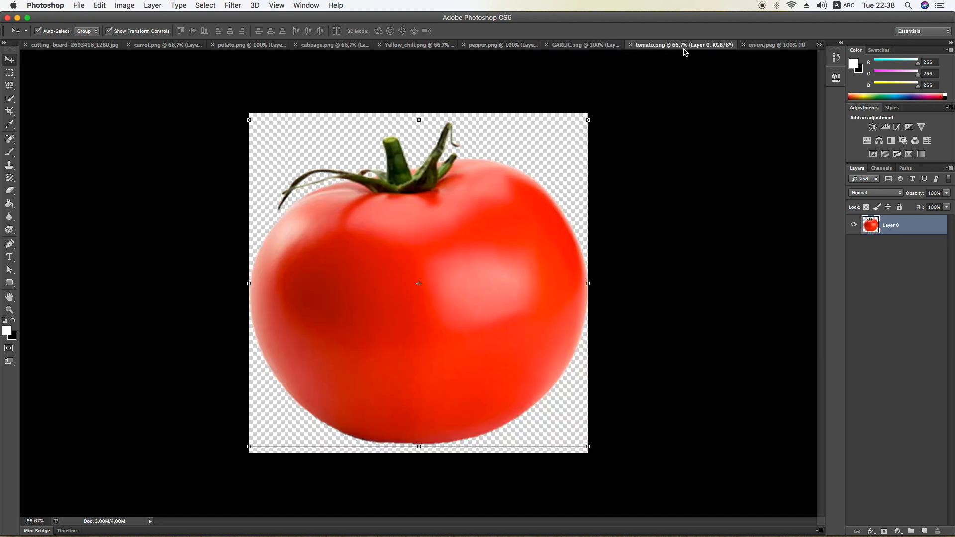
pyautogui.click(765, 49)
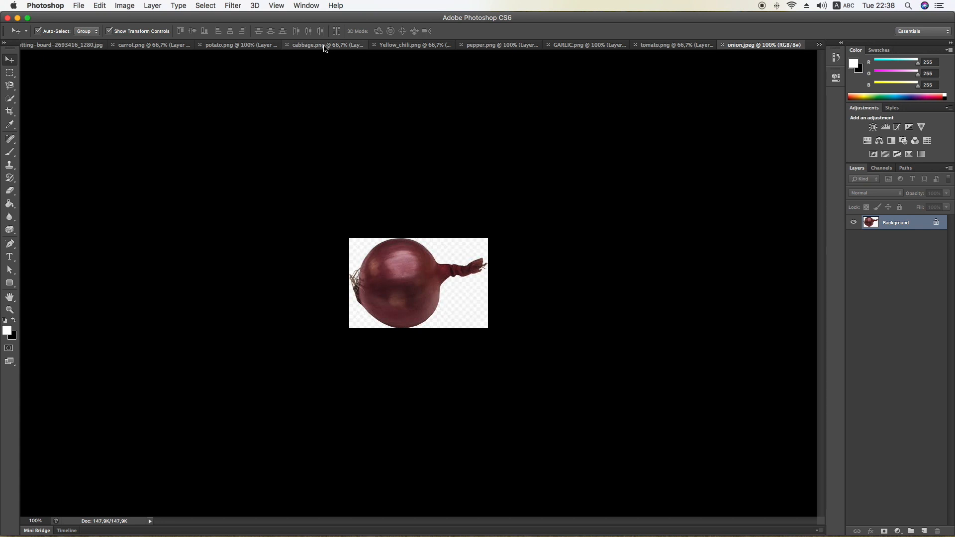
# Reorder the open documents as cutting board, cabbage, garlic, potato, yellow chili, onion, pepper, carrot, tomato, and display the cutting board image
pyautogui.moveTo(313, 49); pyautogui.dragTo(149, 52)
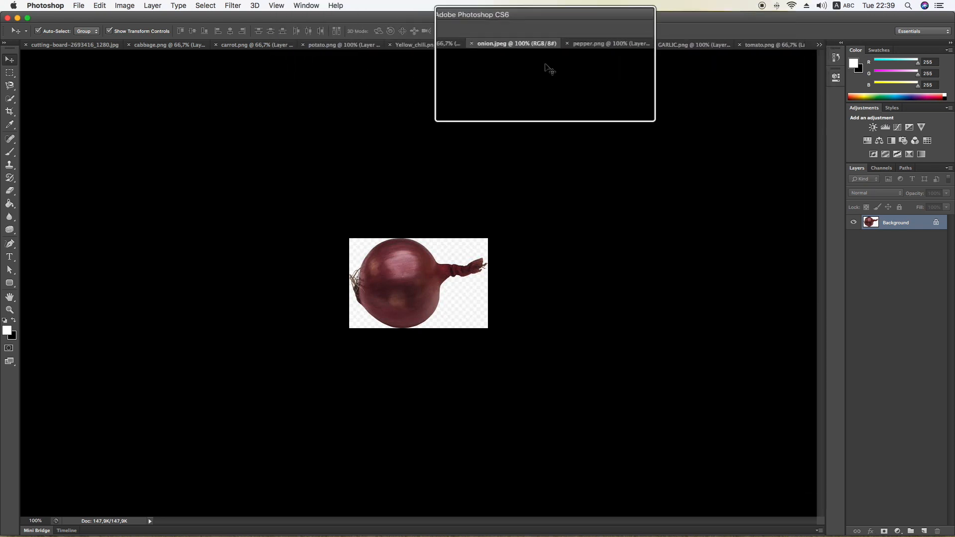
pyautogui.click(721, 45)
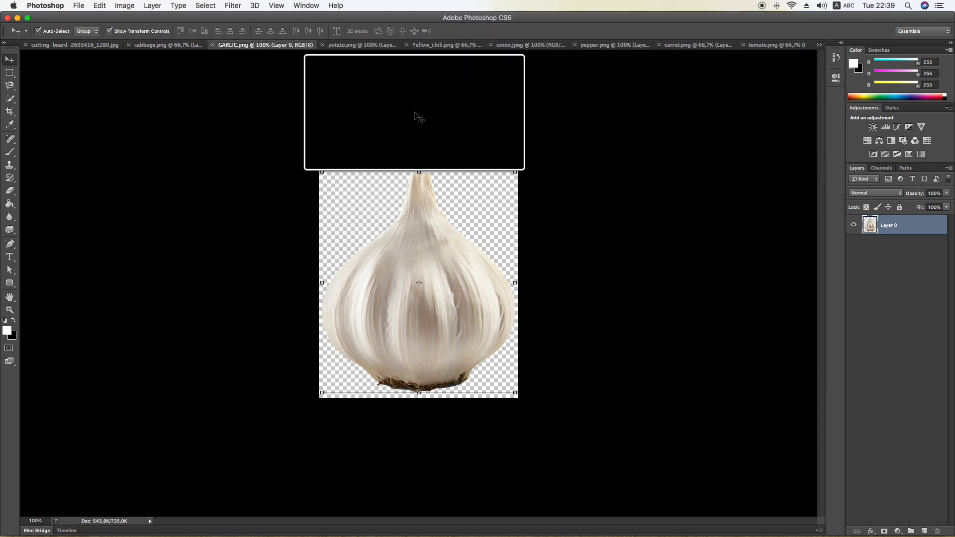
pyautogui.click(47, 45)
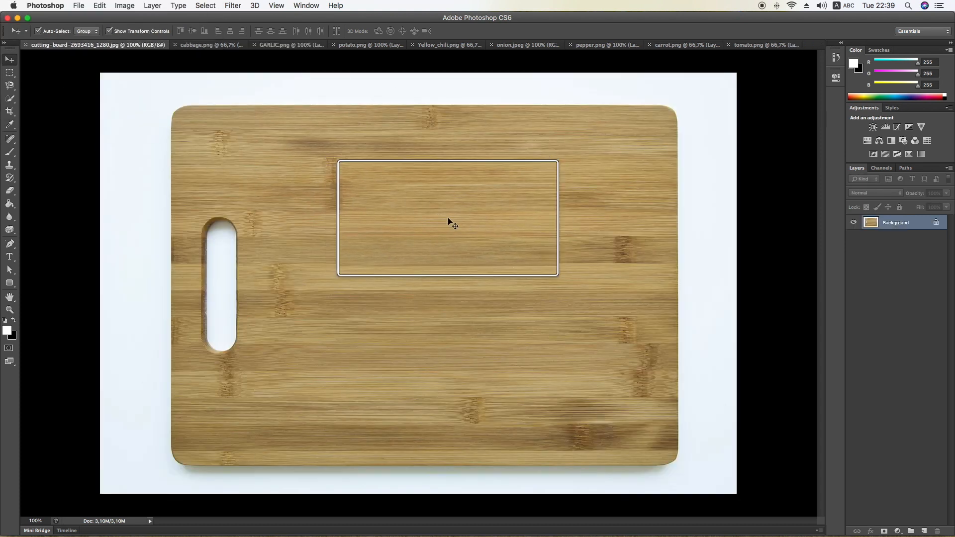
# Copy the cabbage from cabbage.png into the cutting board image with the Move tool and place it over the middle of the board
pyautogui.click(215, 49)
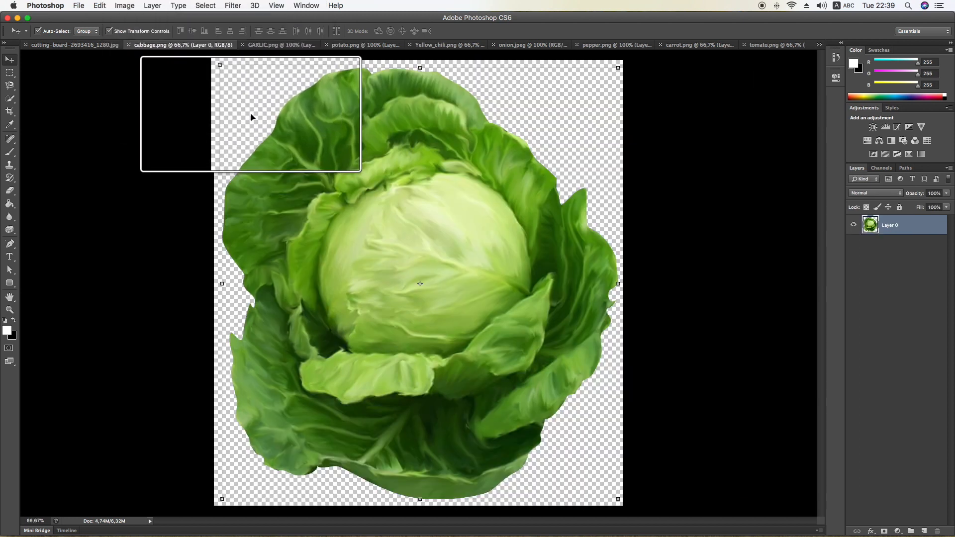
pyautogui.click(12, 74)
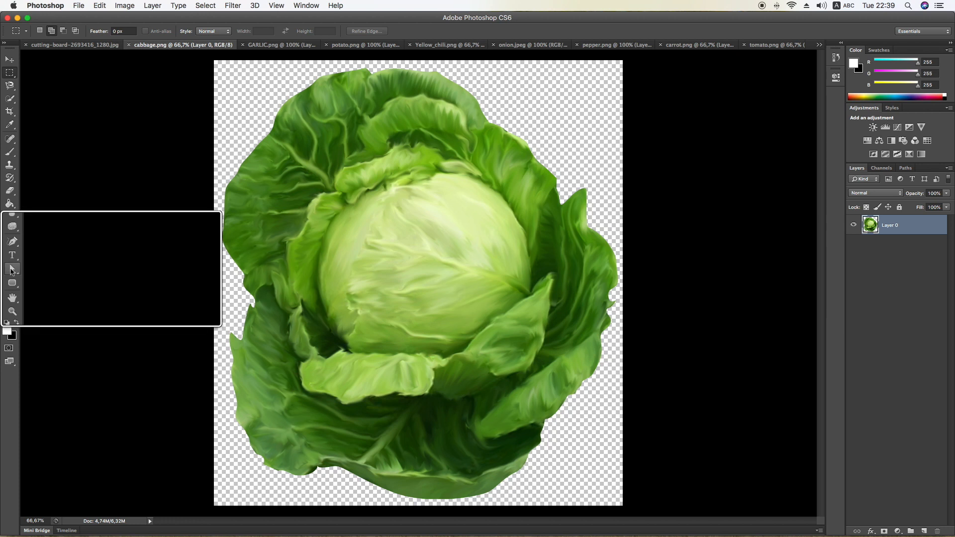
pyautogui.click(13, 270)
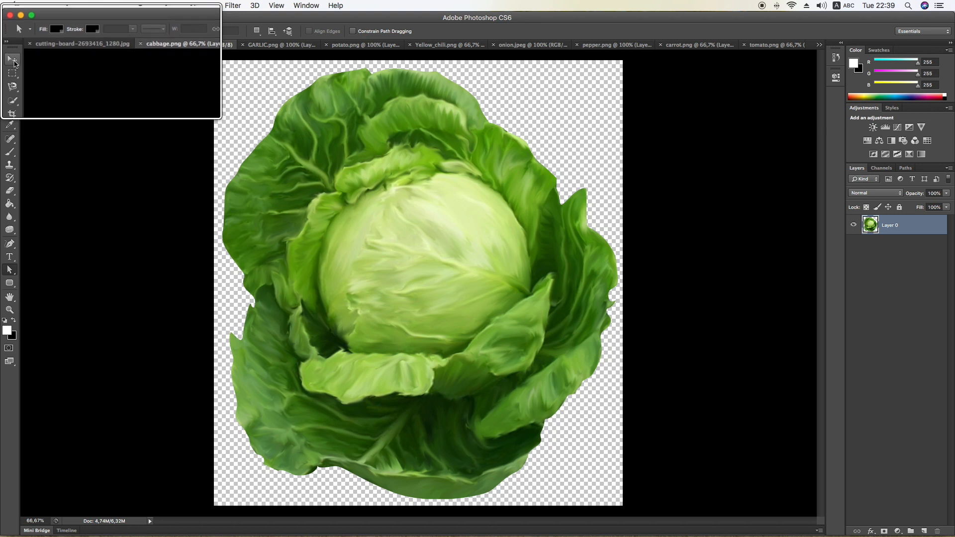
pyautogui.click(9, 60)
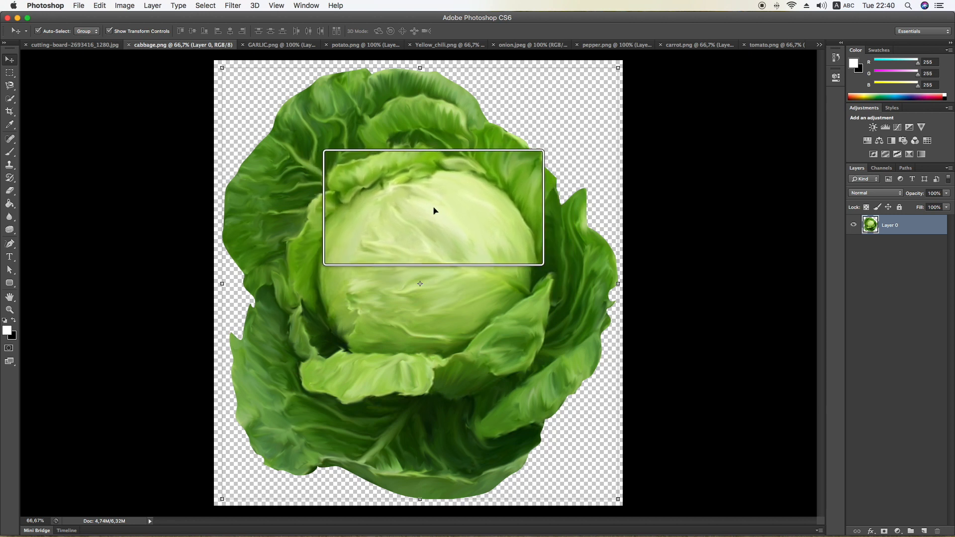
pyautogui.moveTo(433, 209); pyautogui.dragTo(320, 197)
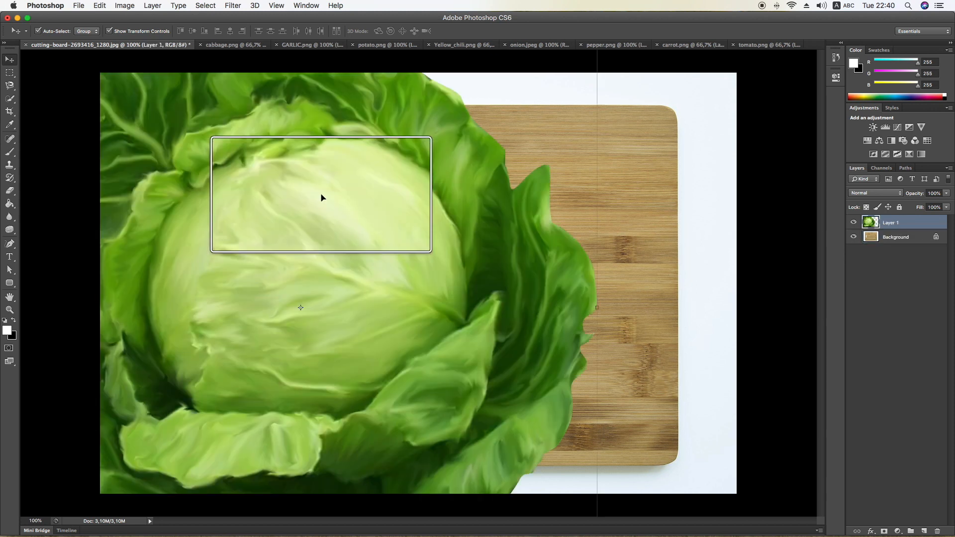
pyautogui.moveTo(316, 195); pyautogui.dragTo(450, 221)
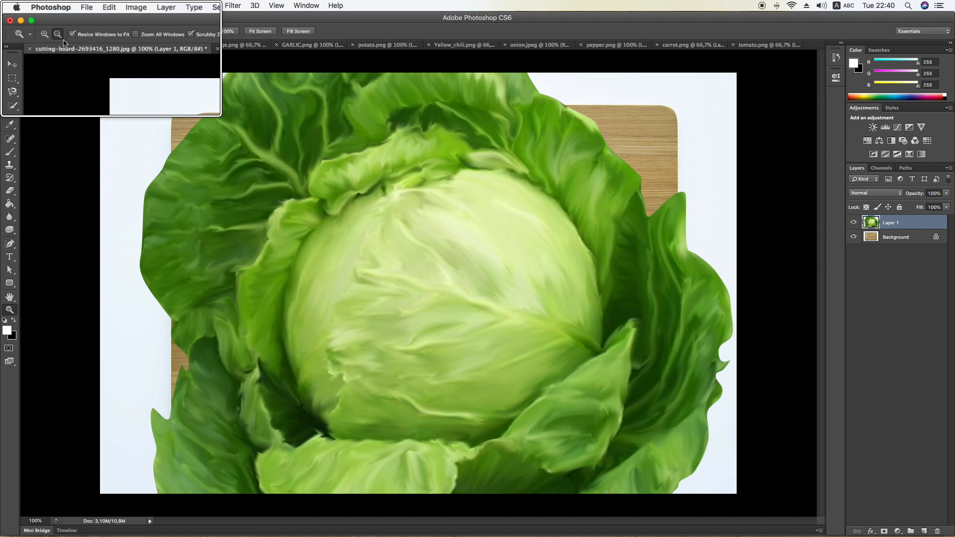
# Scale the cabbage to about 24%, rotate it about -74° and place it on the upper-left part of the board
pyautogui.click(477, 243)
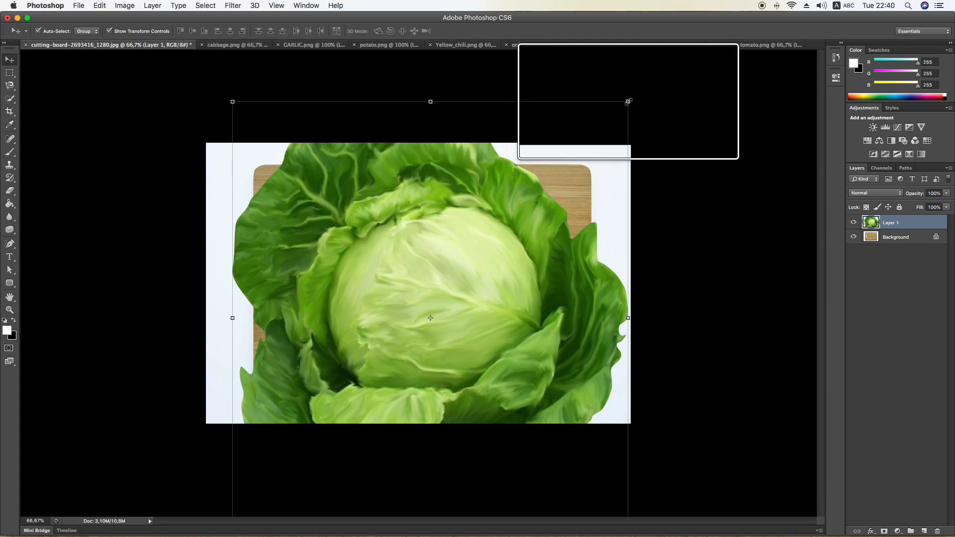
pyautogui.moveTo(628, 101); pyautogui.dragTo(422, 343)
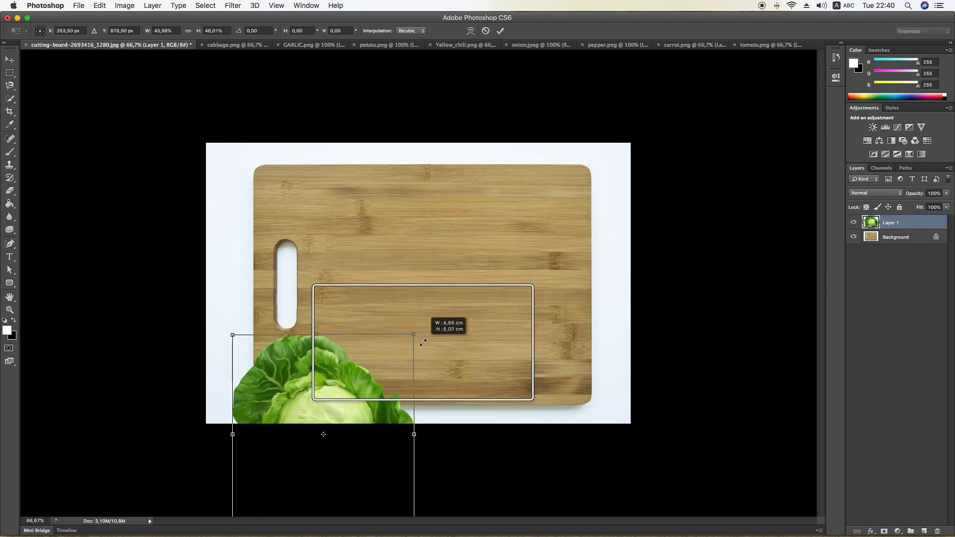
pyautogui.moveTo(353, 362); pyautogui.dragTo(399, 161)
pyautogui.moveTo(459, 330); pyautogui.dragTo(384, 250)
pyautogui.moveTo(347, 210); pyautogui.dragTo(382, 238)
pyautogui.moveTo(420, 159); pyautogui.dragTo(329, 179)
pyautogui.moveTo(363, 210); pyautogui.dragTo(350, 204)
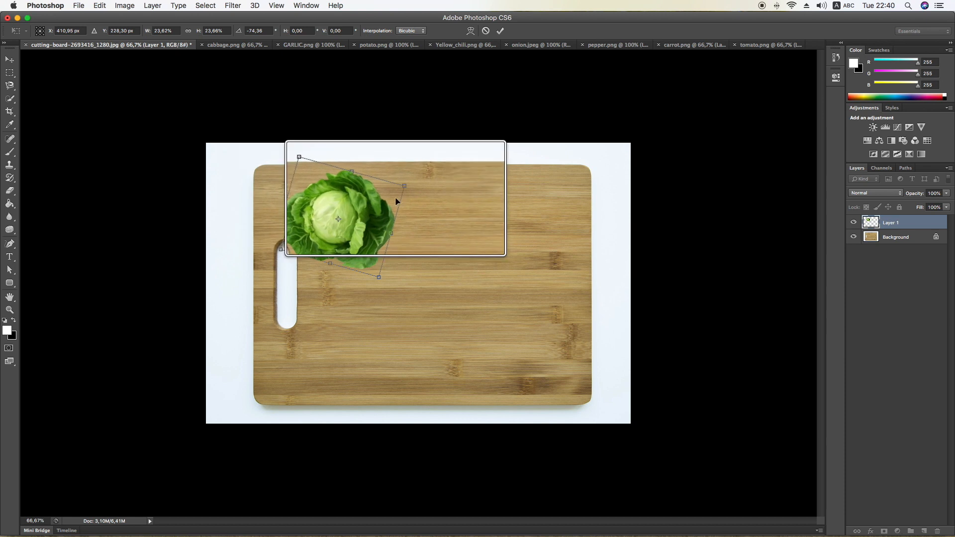
pyautogui.click(500, 36)
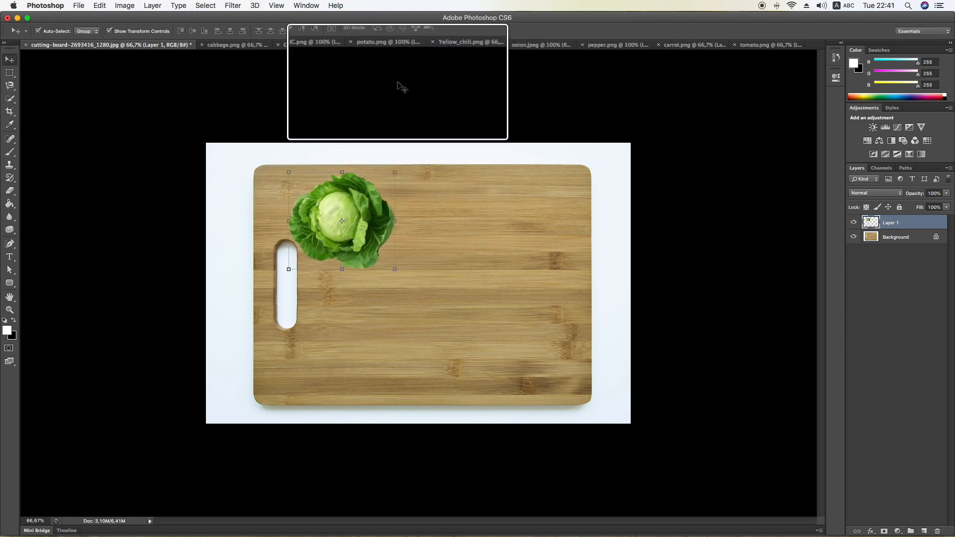
# Copy the garlic from GARLIC.png onto the board's lower-right part, scaled to about 61% and rotated about 154°
pyautogui.click(308, 48)
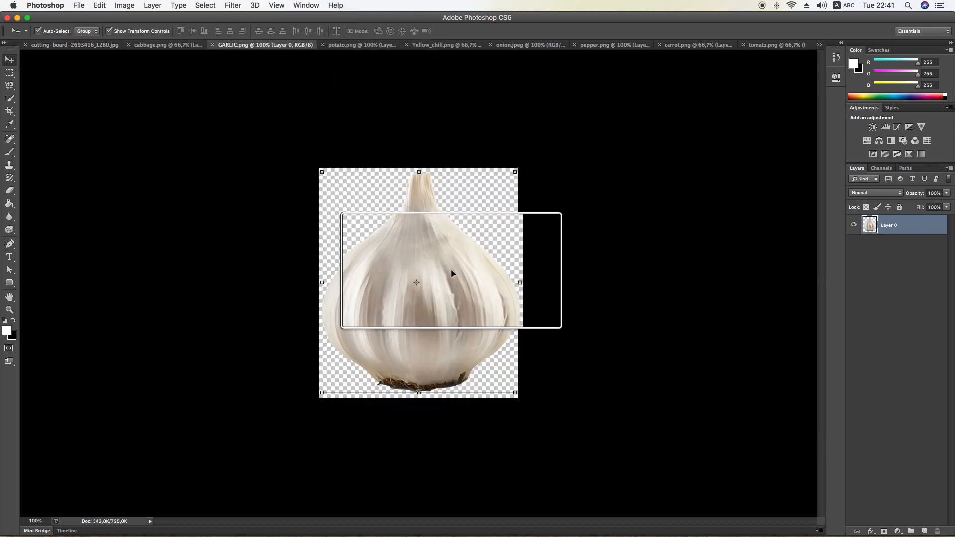
pyautogui.moveTo(451, 273); pyautogui.dragTo(499, 226)
pyautogui.moveTo(551, 174); pyautogui.dragTo(447, 253)
pyautogui.moveTo(469, 222); pyautogui.dragTo(540, 375)
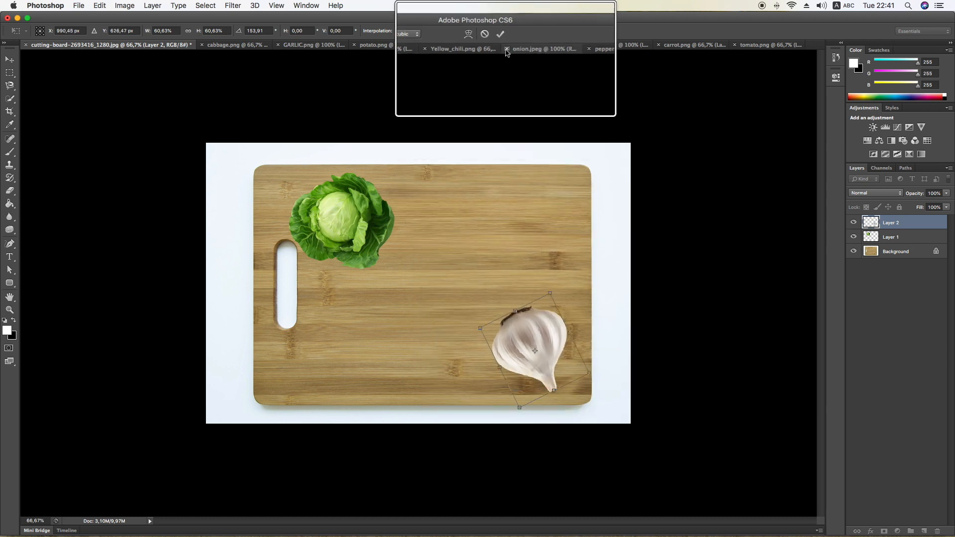
pyautogui.click(500, 34)
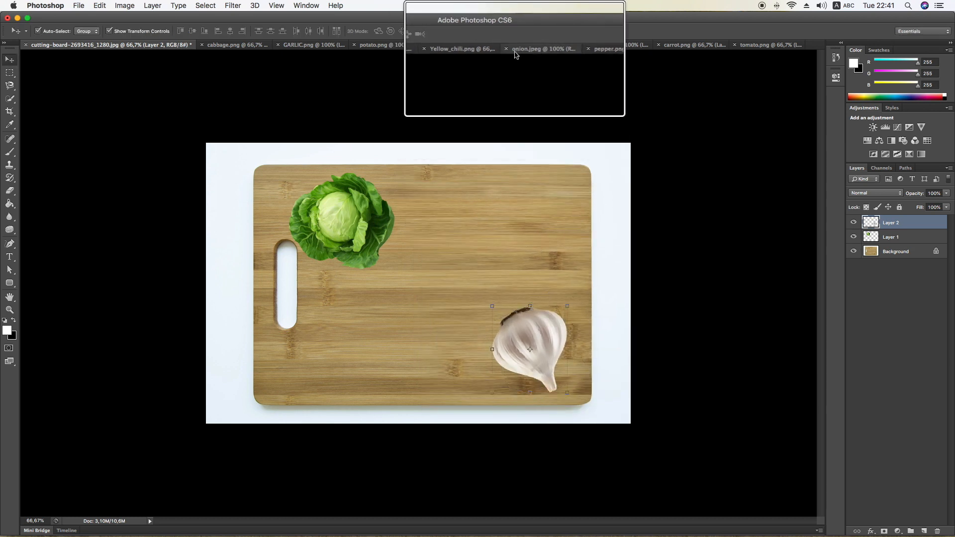
# Copy the potatoes from potato.png onto the board's lower-left part and scale them to about 54%
pyautogui.click(380, 49)
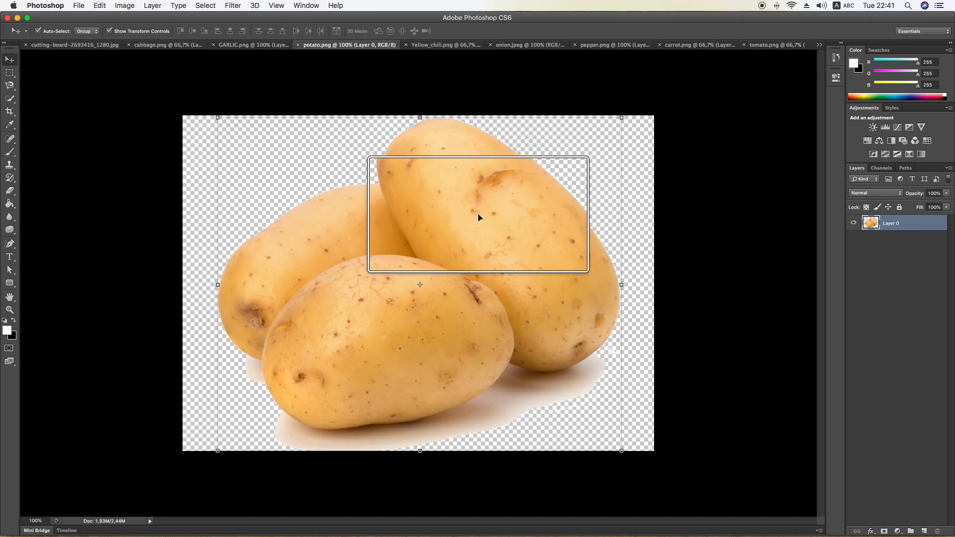
pyautogui.moveTo(486, 221); pyautogui.dragTo(435, 262)
pyautogui.moveTo(385, 298); pyautogui.dragTo(403, 313)
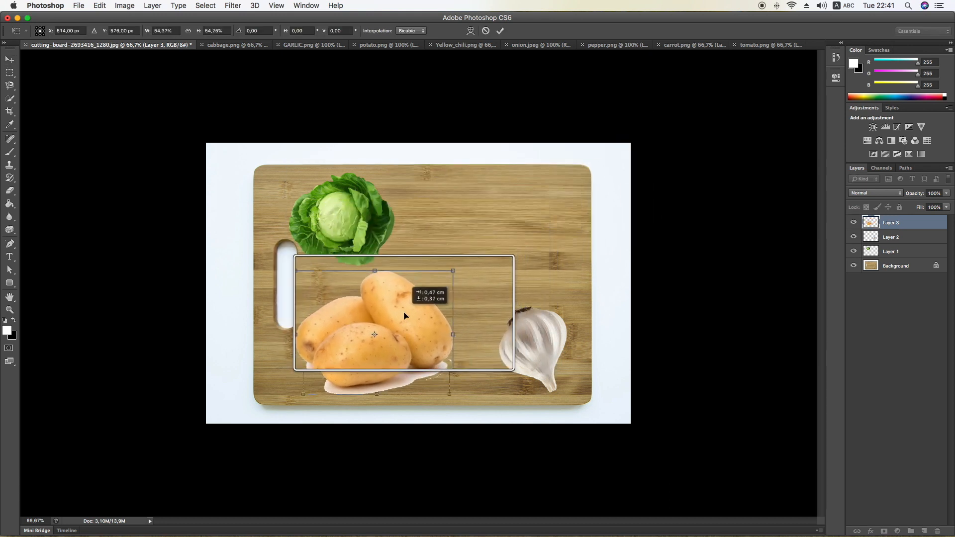
pyautogui.click(502, 34)
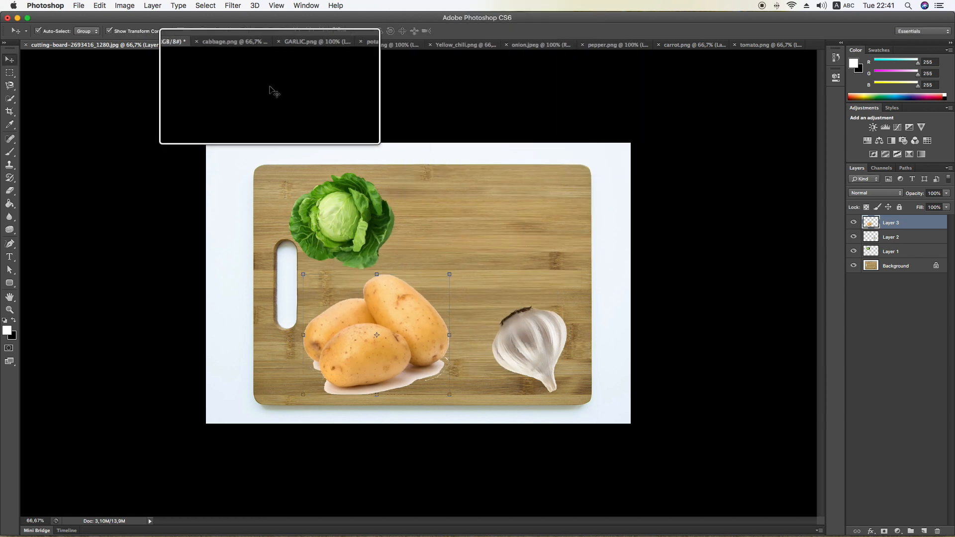
# Copy the chili from Yellow_chili.png into the cutting board image, shrink it and place it between the potatoes and the garlic
pyautogui.click(457, 48)
pyautogui.moveTo(488, 173); pyautogui.dragTo(490, 215)
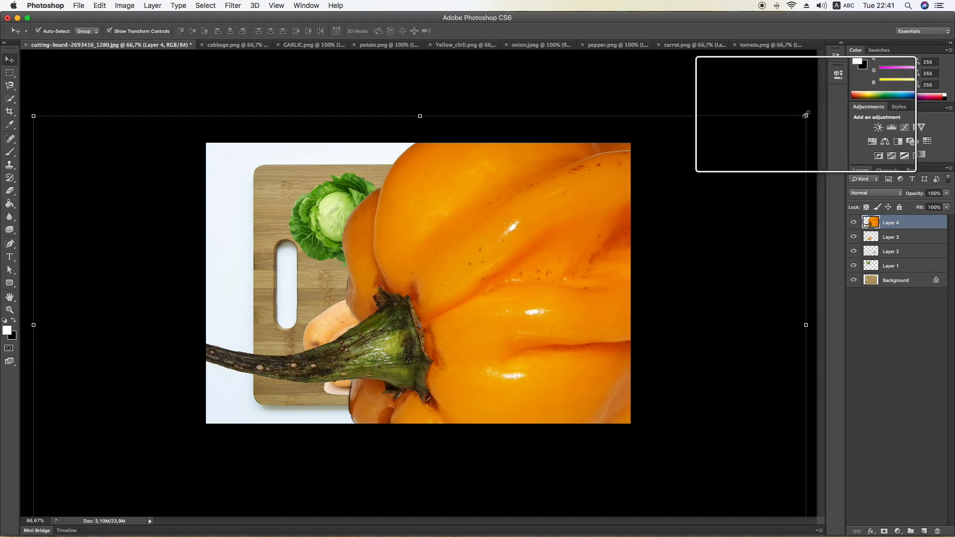
pyautogui.moveTo(806, 116); pyautogui.dragTo(476, 340)
pyautogui.moveTo(546, 315); pyautogui.dragTo(546, 248)
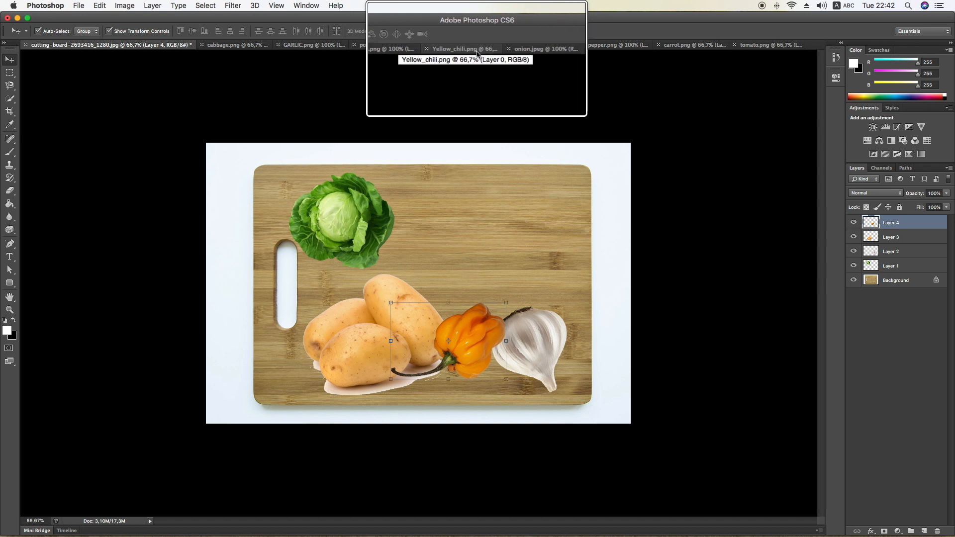
# Try copying the whole onion image with its background from onion.jpeg onto the board, and undo the copy
pyautogui.click(533, 47)
pyautogui.moveTo(399, 281); pyautogui.dragTo(431, 221)
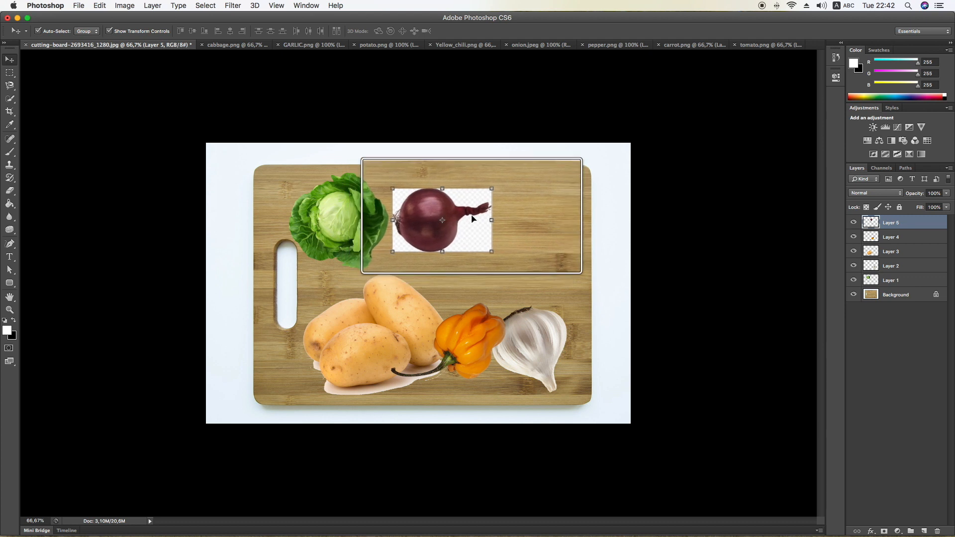
pyautogui.click(109, 7)
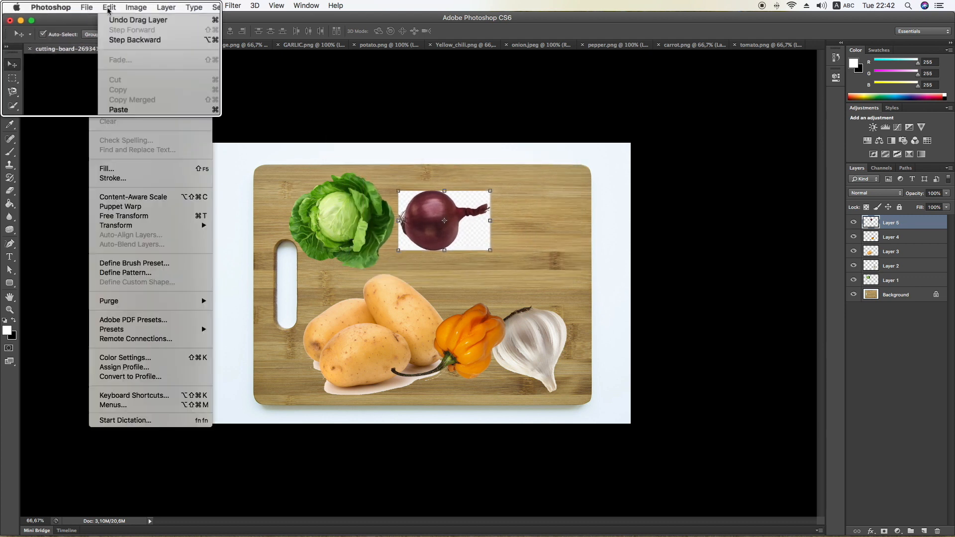
pyautogui.click(111, 20)
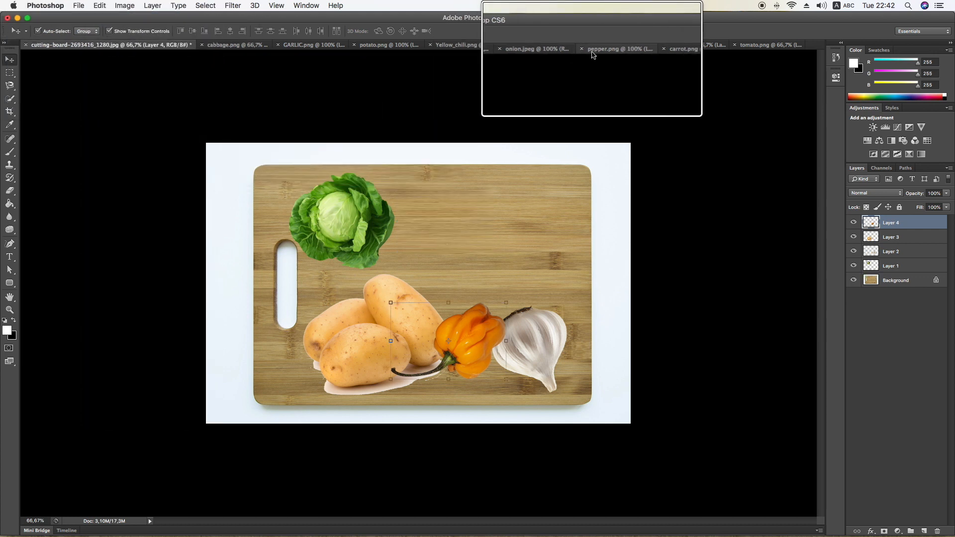
# Display onion.jpeg at 300% and make a rough selection over the whole onion with the Quick Selection tool
pyautogui.click(541, 49)
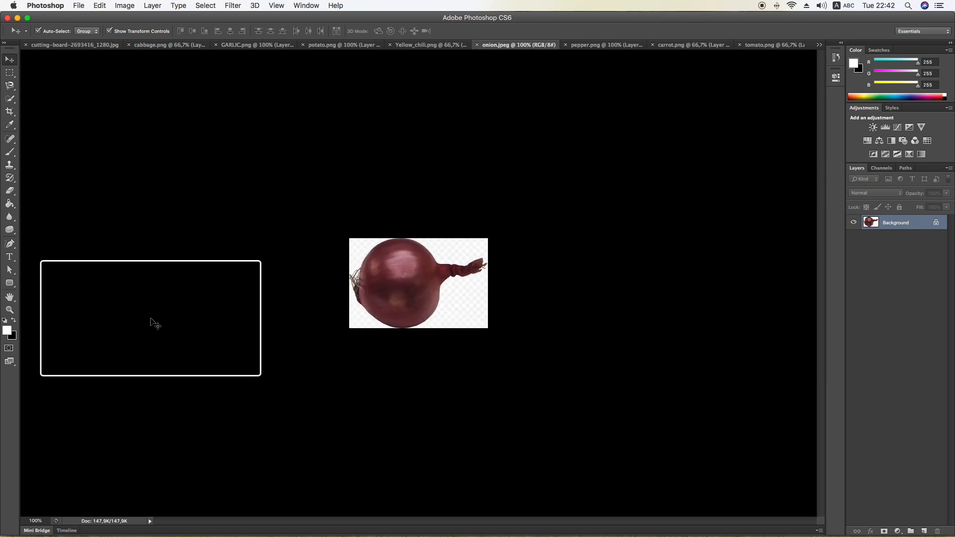
pyautogui.click(10, 310)
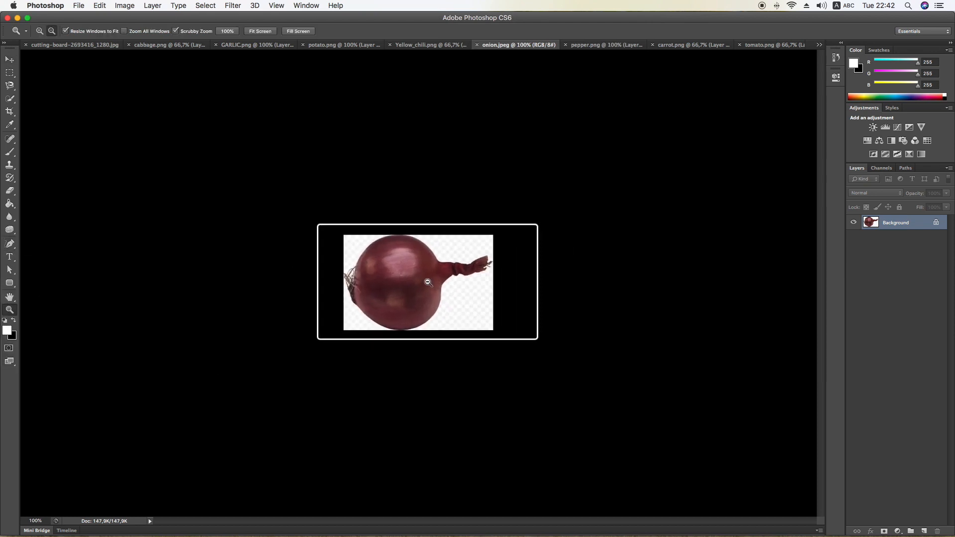
pyautogui.keyDown('alt'); pyautogui.click(426, 279); pyautogui.keyUp('alt')
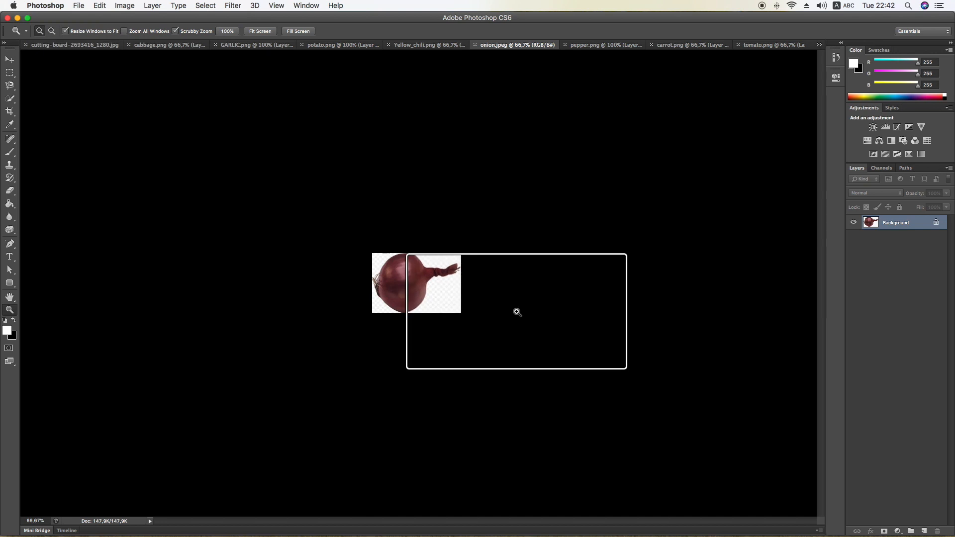
pyautogui.click(432, 282)
pyautogui.click(433, 282)
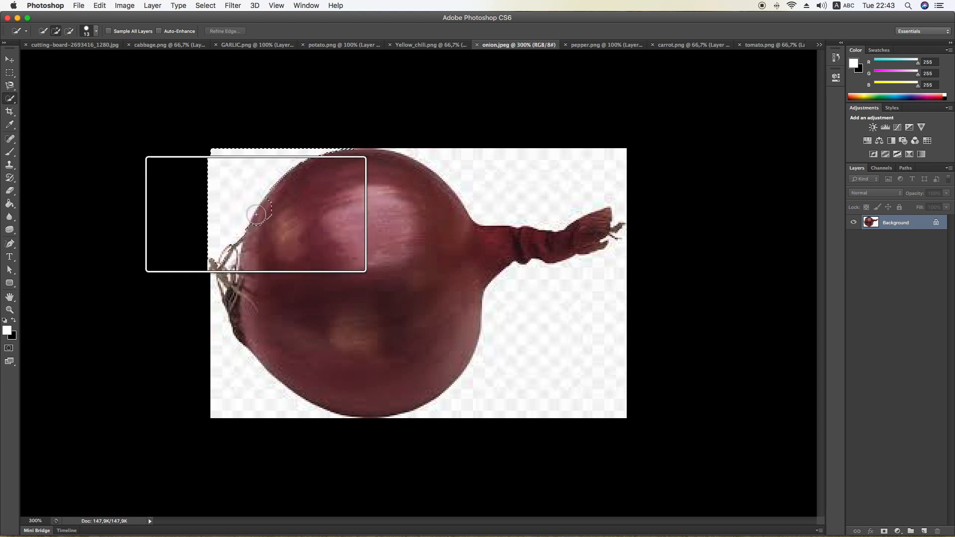
pyautogui.moveTo(258, 212)
pyautogui.mouseDown()
pyautogui.moveTo(313, 173)
pyautogui.moveTo(345, 165)
pyautogui.moveTo(420, 181)
pyautogui.moveTo(474, 220)
pyautogui.moveTo(544, 196)
pyautogui.moveTo(568, 248)
pyautogui.moveTo(534, 369)
pyautogui.mouseUp()
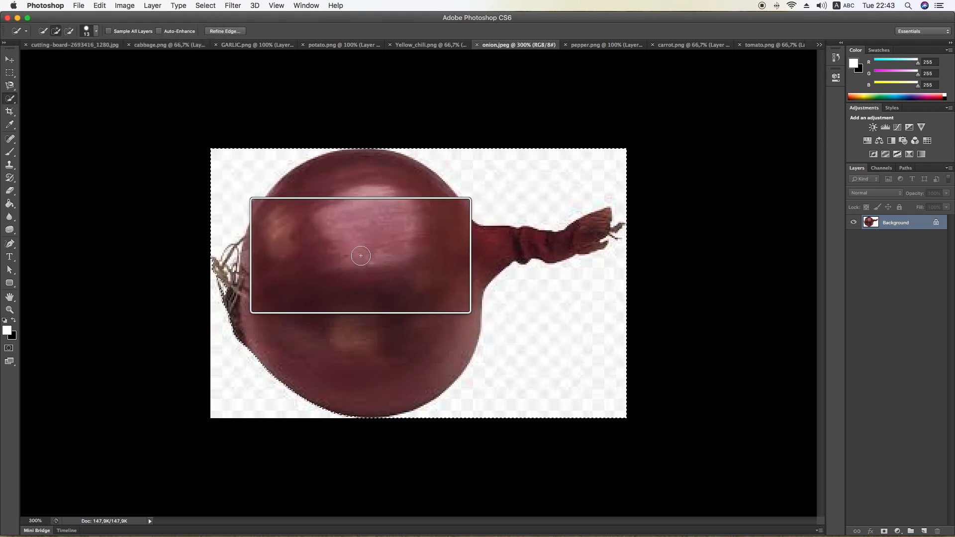
# Subtract the background around the onion and its stem from the selection with the Quick Selection tool
pyautogui.click(76, 35)
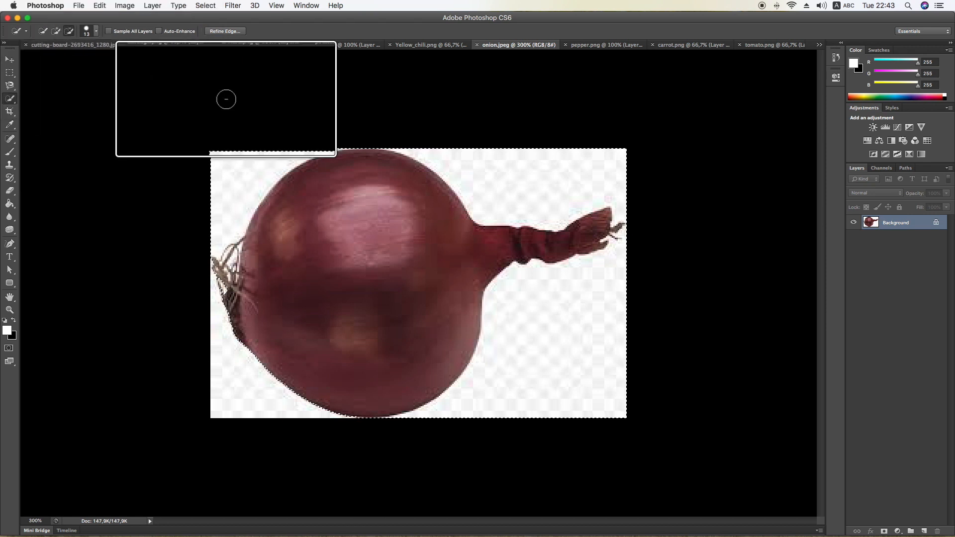
pyautogui.click(561, 153)
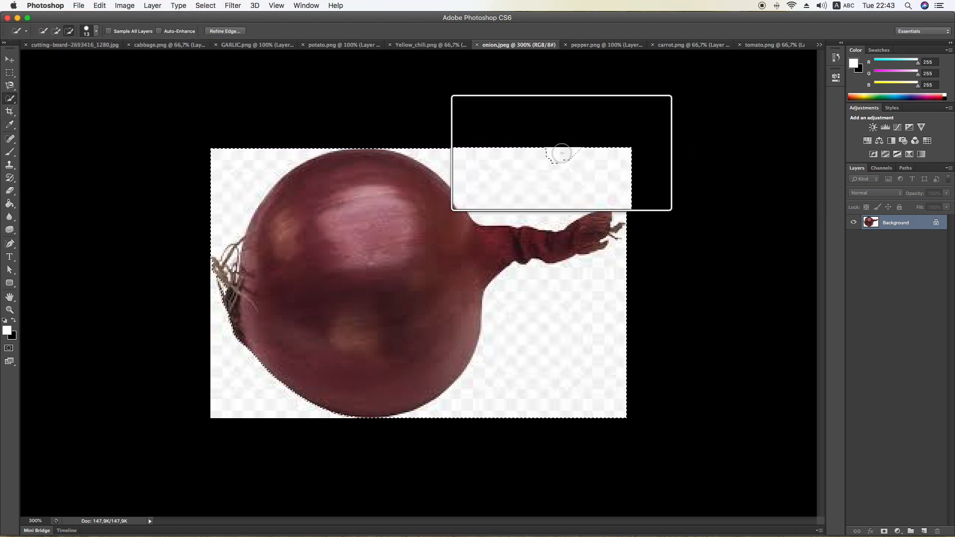
pyautogui.moveTo(538, 160)
pyautogui.mouseDown()
pyautogui.moveTo(529, 121)
pyautogui.moveTo(503, 186)
pyautogui.moveTo(599, 117)
pyautogui.moveTo(583, 166)
pyautogui.mouseUp()
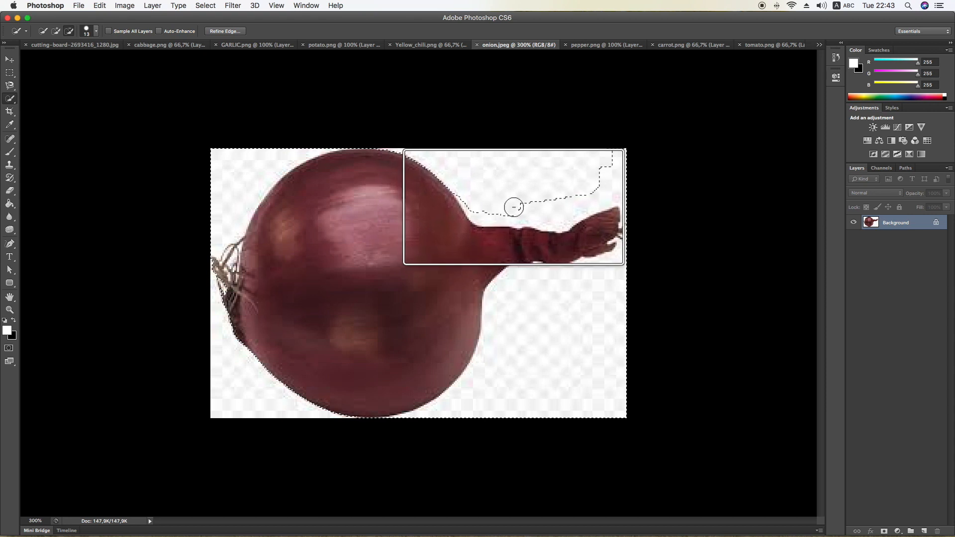
pyautogui.moveTo(587, 183)
pyautogui.mouseDown()
pyautogui.moveTo(611, 155)
pyautogui.moveTo(604, 186)
pyautogui.moveTo(585, 197)
pyautogui.mouseUp()
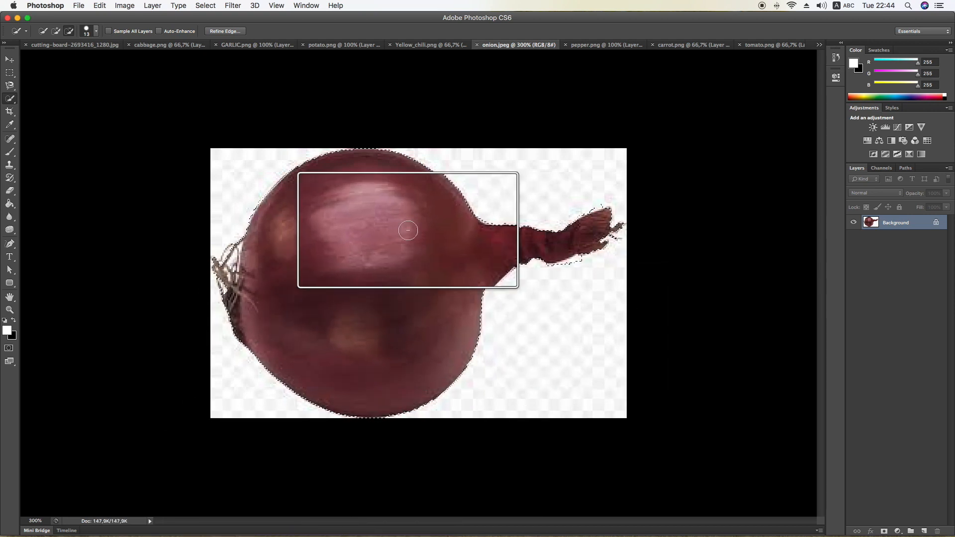
# Refine the edge of the onion selection in the On Layers view with Smooth set to about 15
pyautogui.click(225, 34)
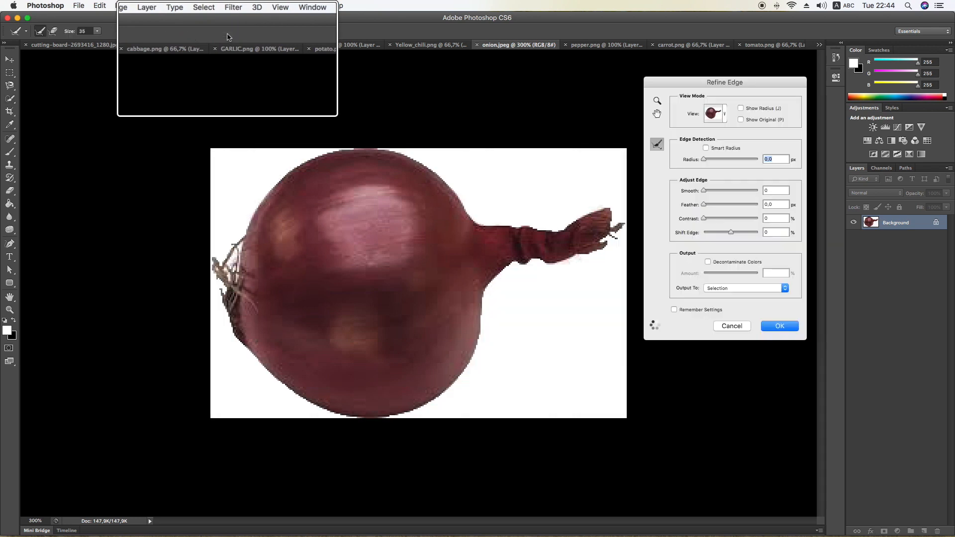
pyautogui.click(725, 117)
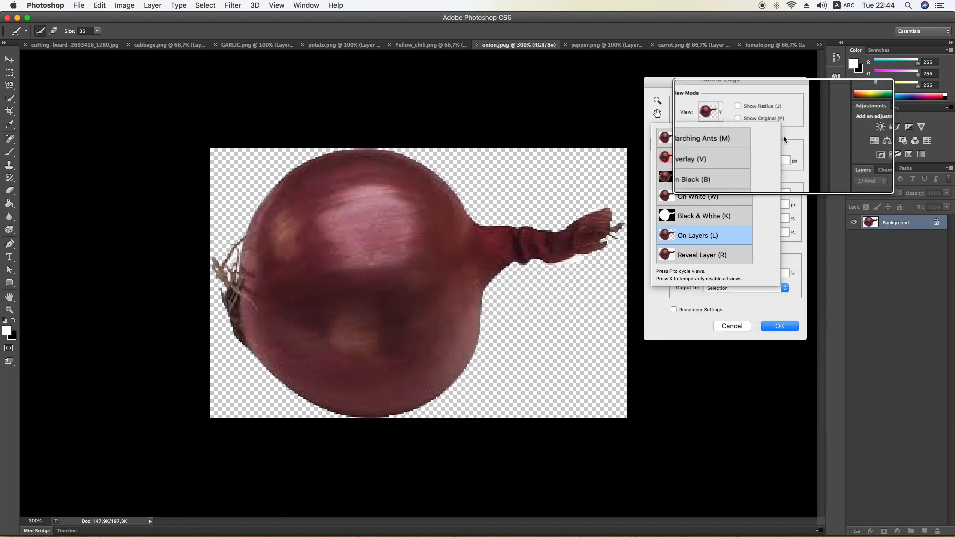
pyautogui.click(797, 94)
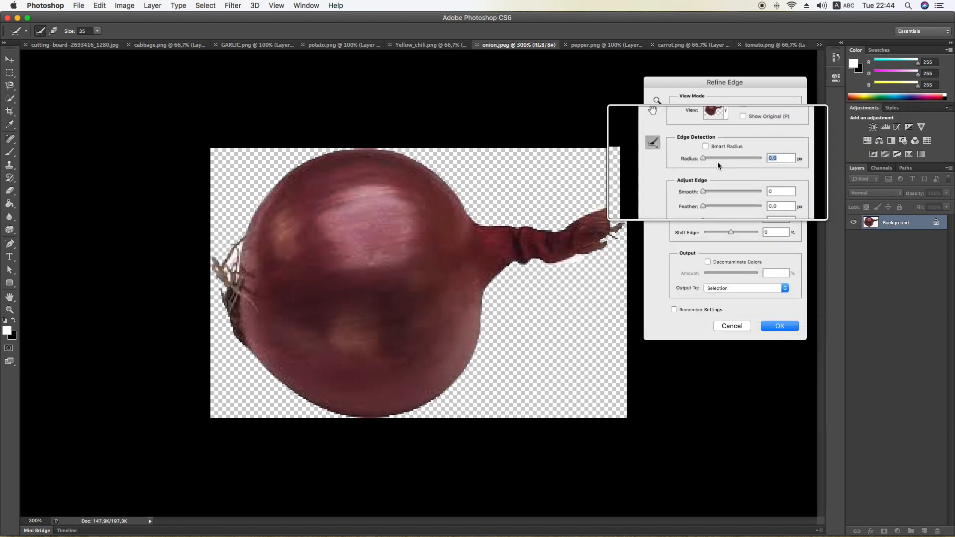
pyautogui.moveTo(704, 190); pyautogui.dragTo(711, 191)
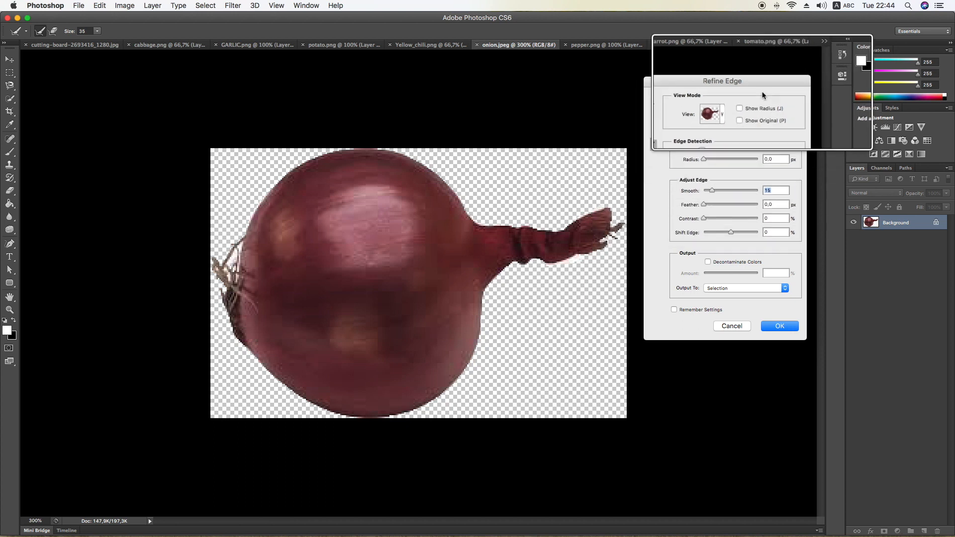
pyautogui.click(777, 325)
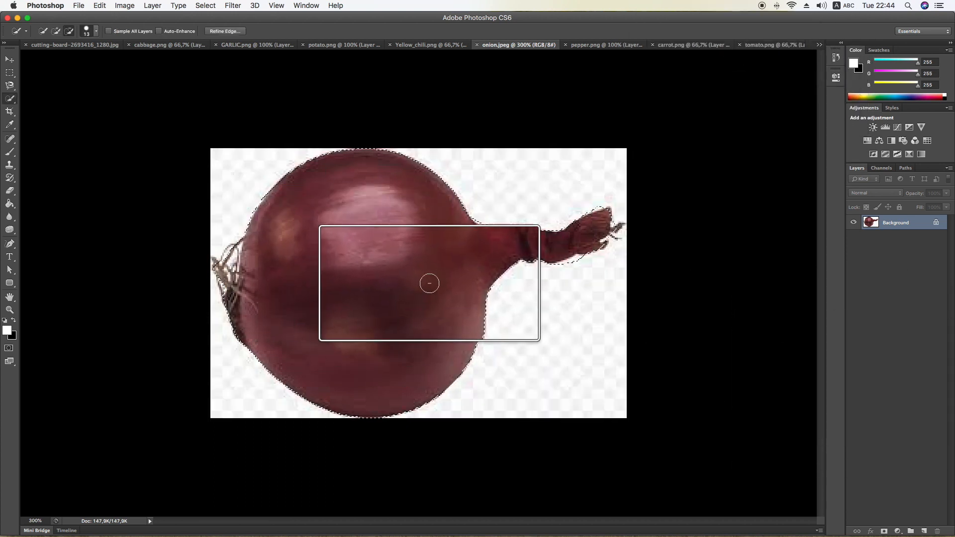
# Copy the selected onion into the cutting board image with the Move tool, rotate it about -28° and place it just above the garlic
pyautogui.click(10, 59)
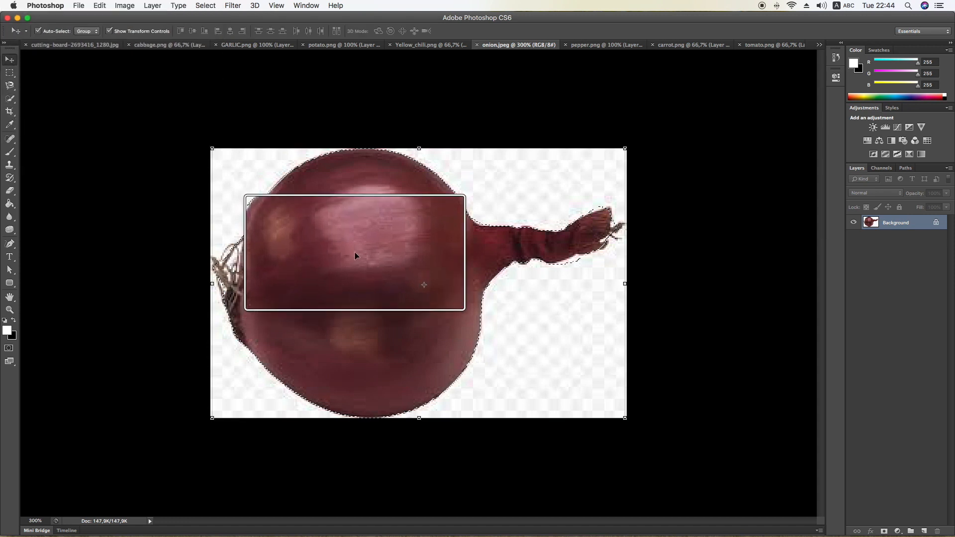
pyautogui.moveTo(371, 258)
pyautogui.mouseDown()
pyautogui.moveTo(326, 236)
pyautogui.moveTo(384, 258)
pyautogui.moveTo(107, 74)
pyautogui.moveTo(108, 57)
pyautogui.moveTo(403, 230)
pyautogui.moveTo(441, 239)
pyautogui.mouseUp()
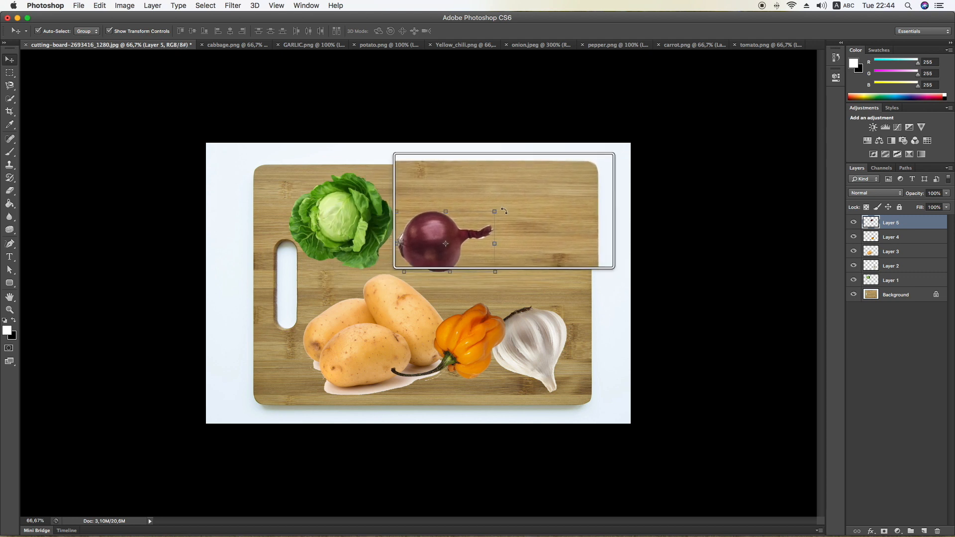
pyautogui.moveTo(503, 211)
pyautogui.mouseDown()
pyautogui.moveTo(497, 237)
pyautogui.moveTo(460, 265)
pyautogui.moveTo(444, 262)
pyautogui.moveTo(434, 215)
pyautogui.moveTo(479, 260)
pyautogui.moveTo(503, 248)
pyautogui.moveTo(492, 208)
pyautogui.moveTo(503, 214)
pyautogui.mouseUp()
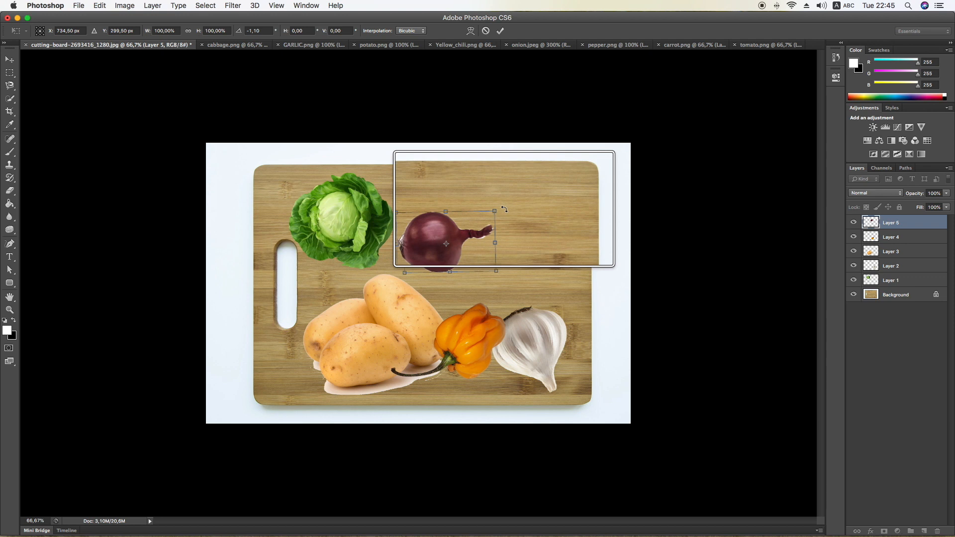
pyautogui.moveTo(503, 209); pyautogui.dragTo(477, 250)
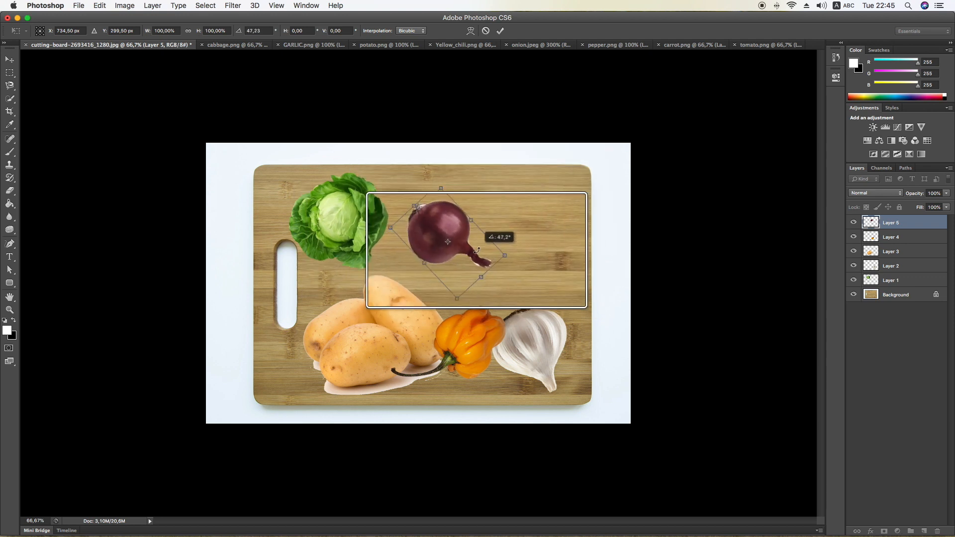
pyautogui.moveTo(445, 222); pyautogui.dragTo(340, 270)
pyautogui.moveTo(417, 296)
pyautogui.mouseDown()
pyautogui.moveTo(340, 315)
pyautogui.moveTo(398, 296)
pyautogui.mouseUp()
pyautogui.moveTo(351, 260); pyautogui.dragTo(518, 264)
pyautogui.moveTo(604, 303); pyautogui.dragTo(558, 209)
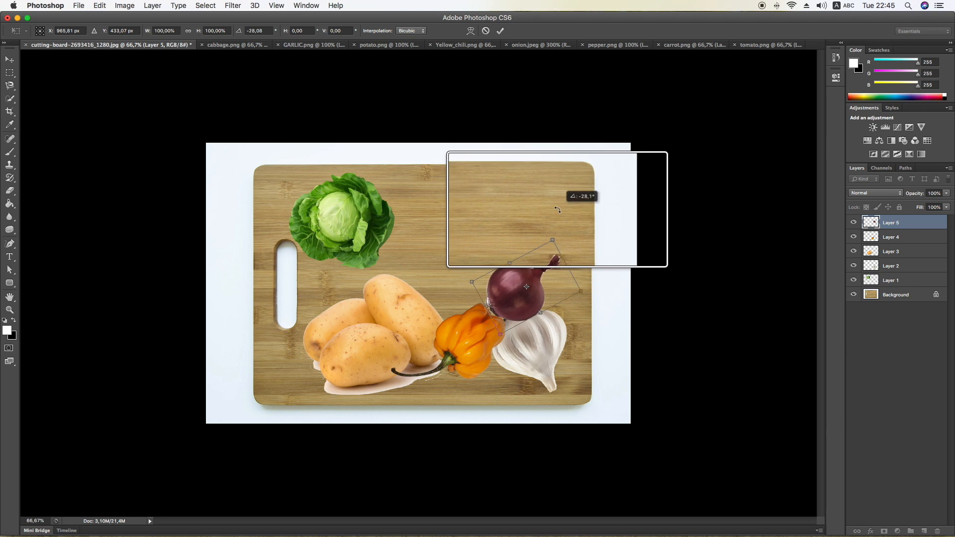
pyautogui.click(500, 31)
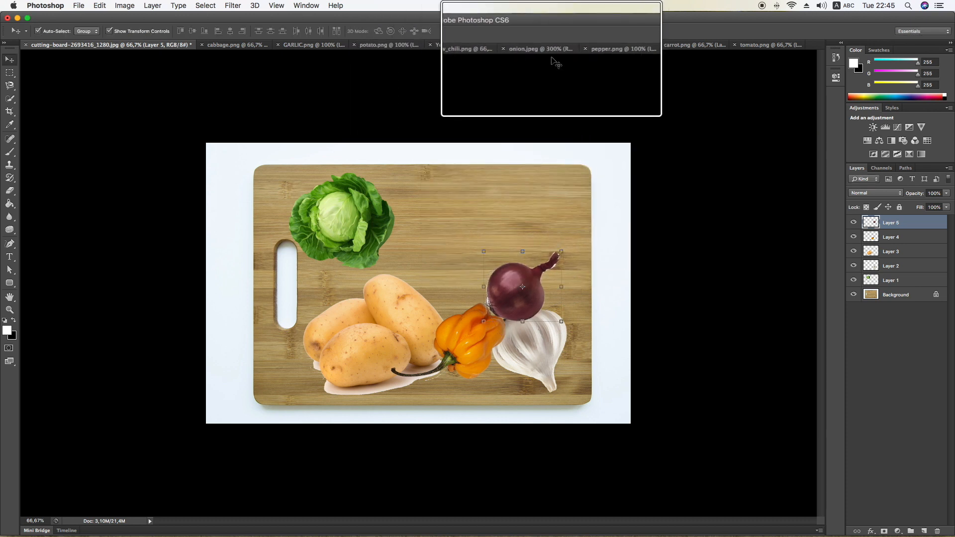
# Copy the red pepper into the cutting board image and rotate it so its tip points toward the potatoes, placed beside the onion
pyautogui.click(601, 47)
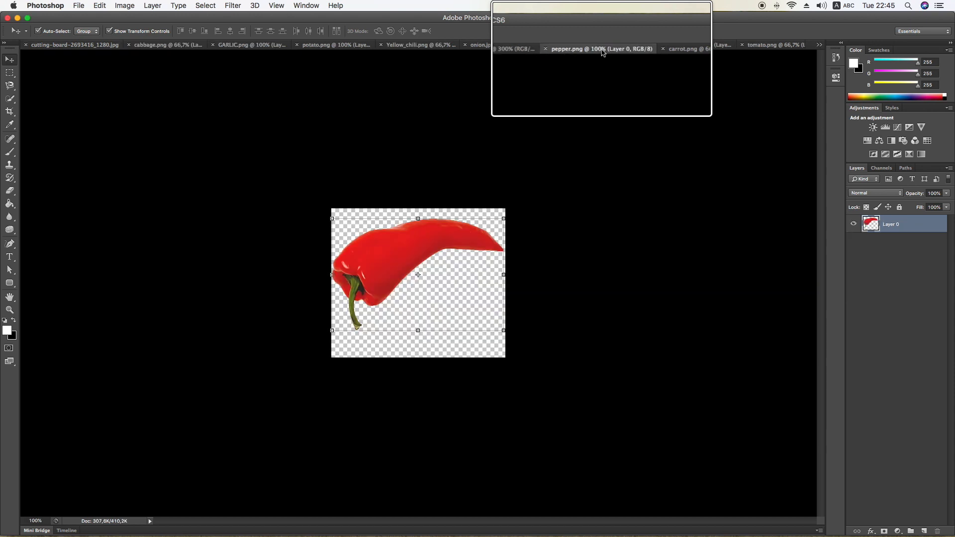
pyautogui.moveTo(408, 252); pyautogui.dragTo(431, 238)
pyautogui.moveTo(517, 216); pyautogui.dragTo(419, 181)
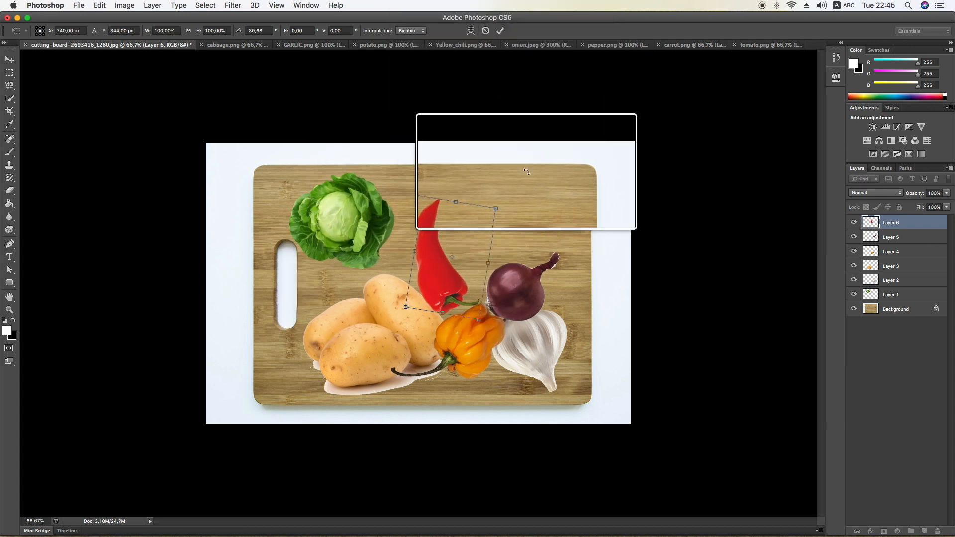
pyautogui.moveTo(514, 195); pyautogui.dragTo(370, 231)
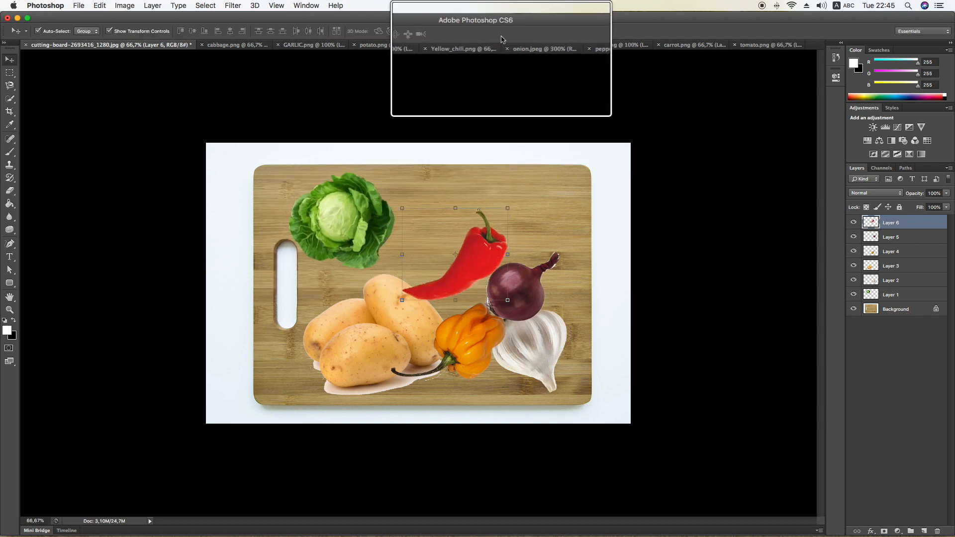
# Copy the carrot bunch into the cutting board image, scale it to about 31.5% and place it between the cabbage and the red pepper
pyautogui.click(679, 44)
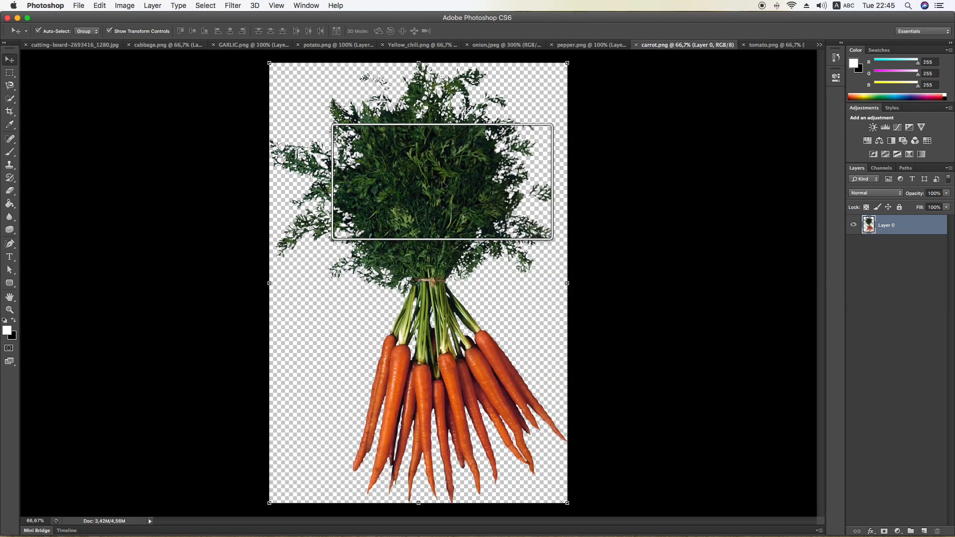
pyautogui.moveTo(454, 177); pyautogui.dragTo(421, 194)
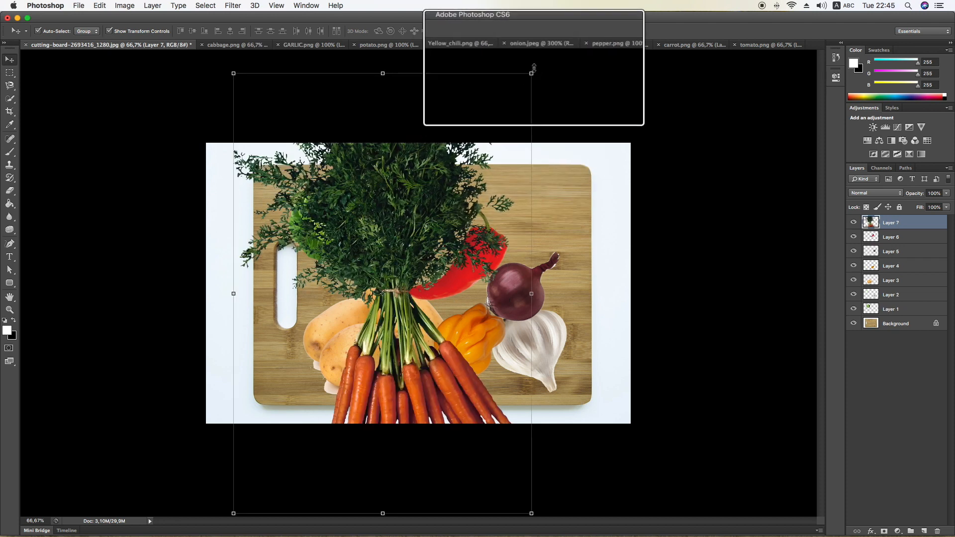
pyautogui.moveTo(533, 67); pyautogui.dragTo(384, 290)
pyautogui.moveTo(327, 336); pyautogui.dragTo(446, 201)
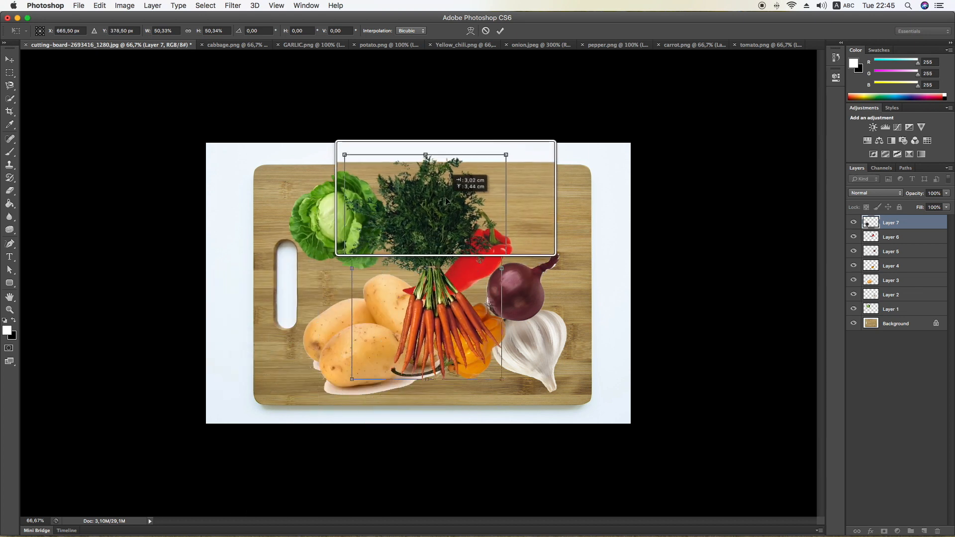
pyautogui.moveTo(505, 154); pyautogui.dragTo(442, 234)
pyautogui.moveTo(398, 282); pyautogui.dragTo(410, 229)
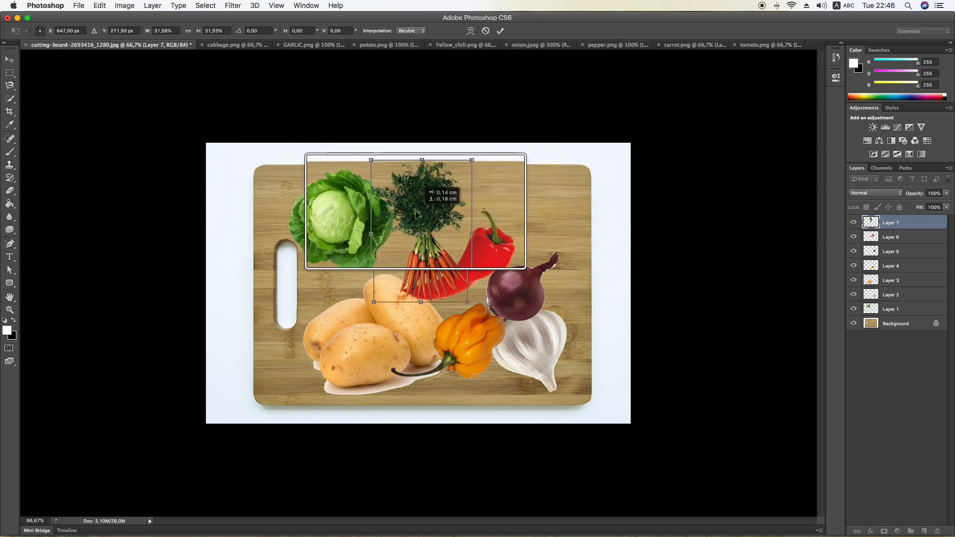
pyautogui.click(500, 36)
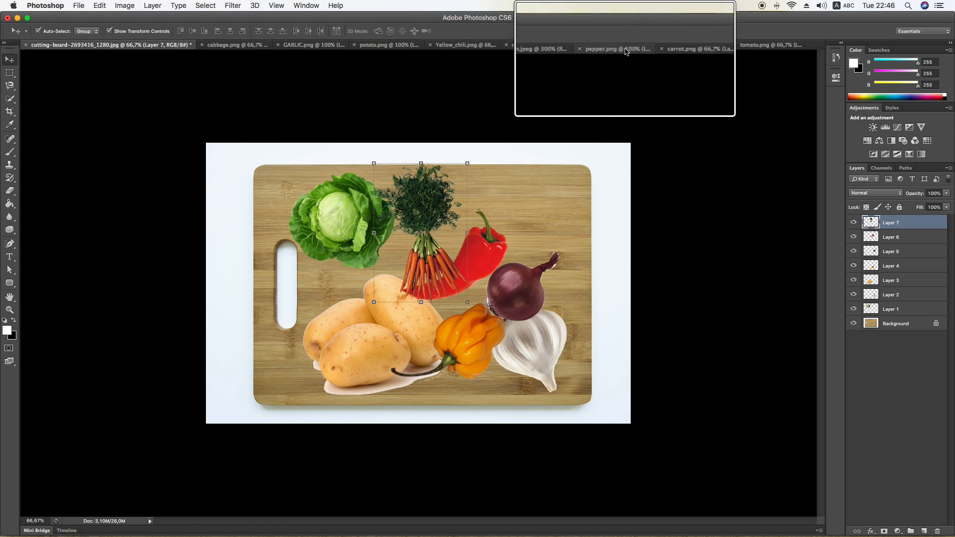
# Copy the tomato into the cutting board image, scale it to about 24% and place it in the board's upper-right corner
pyautogui.click(756, 47)
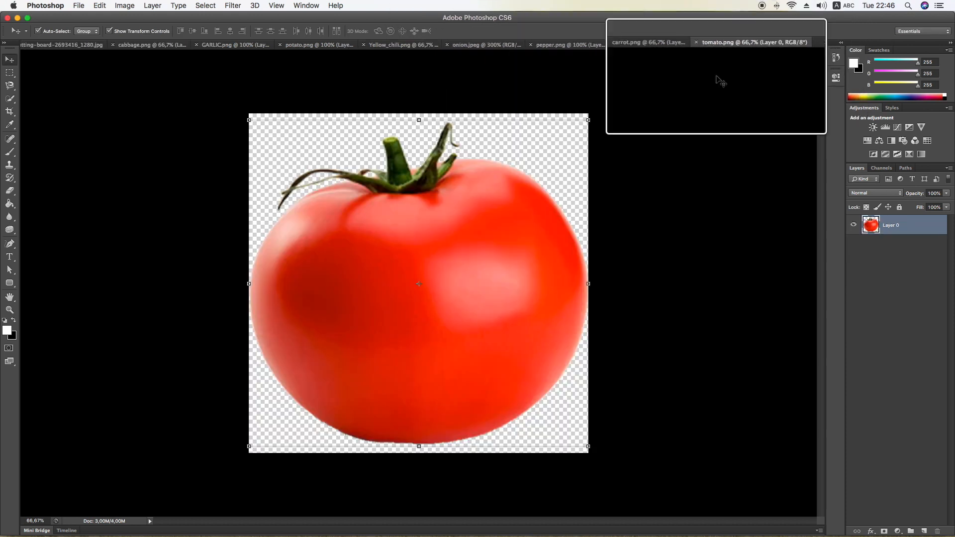
pyautogui.moveTo(455, 251); pyautogui.dragTo(521, 199)
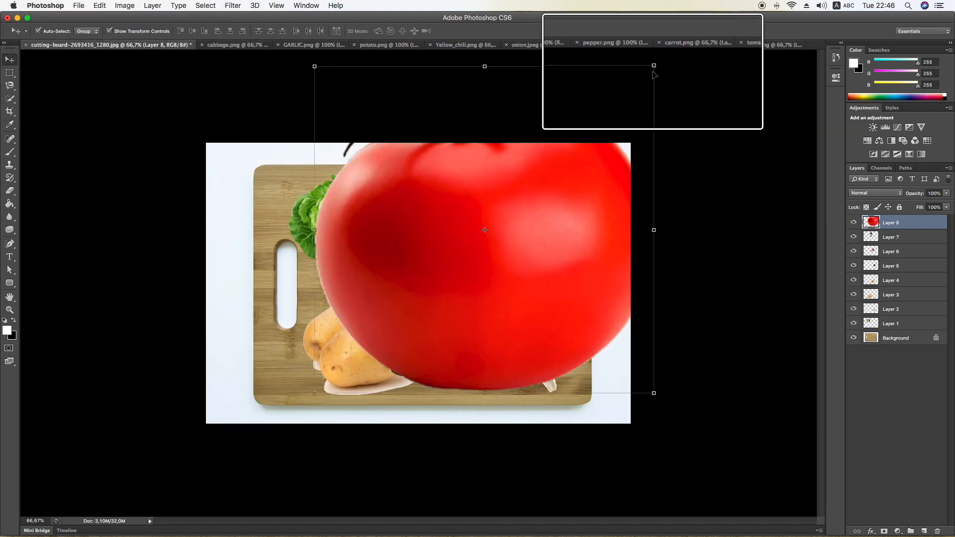
pyautogui.moveTo(654, 67); pyautogui.dragTo(442, 270)
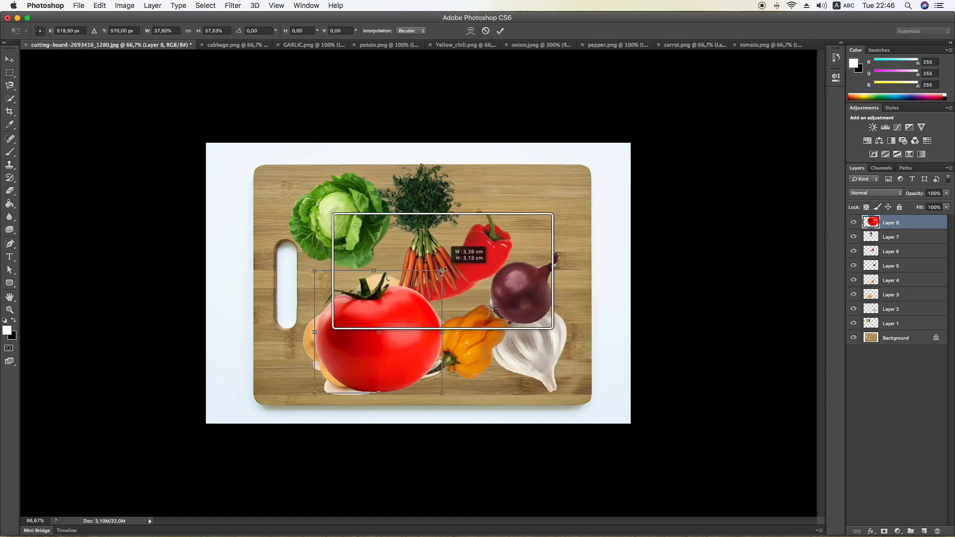
pyautogui.moveTo(403, 314); pyautogui.dragTo(556, 176)
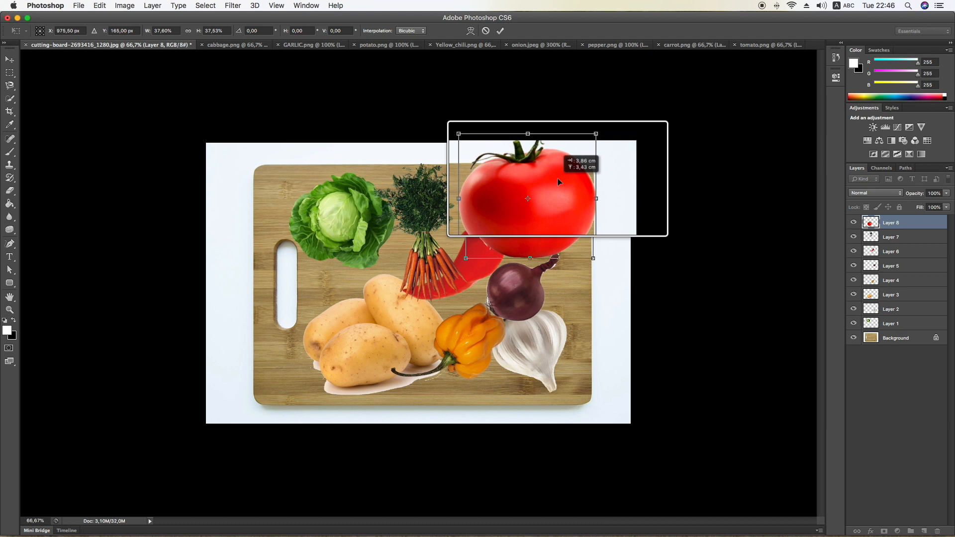
pyautogui.moveTo(597, 130); pyautogui.dragTo(554, 186)
pyautogui.moveTo(514, 218); pyautogui.dragTo(547, 198)
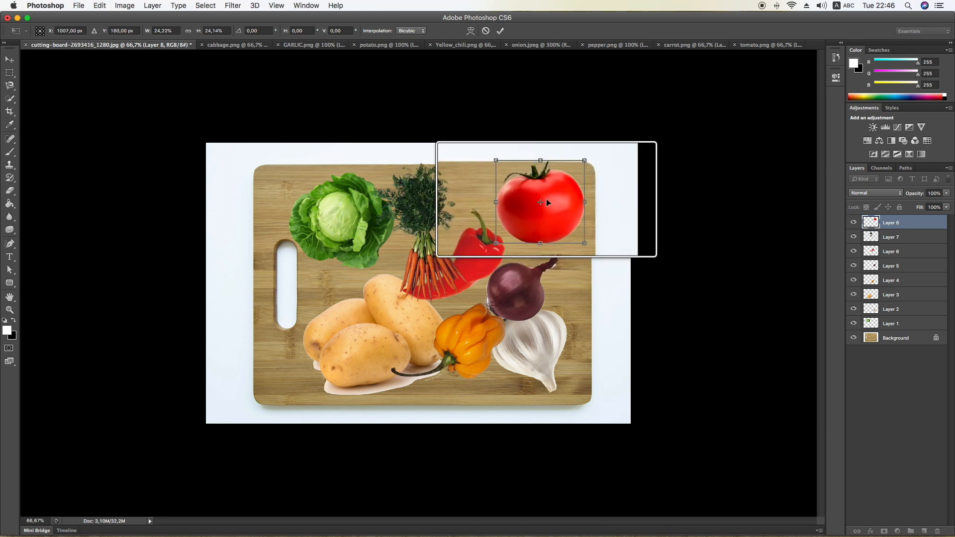
pyautogui.click(501, 34)
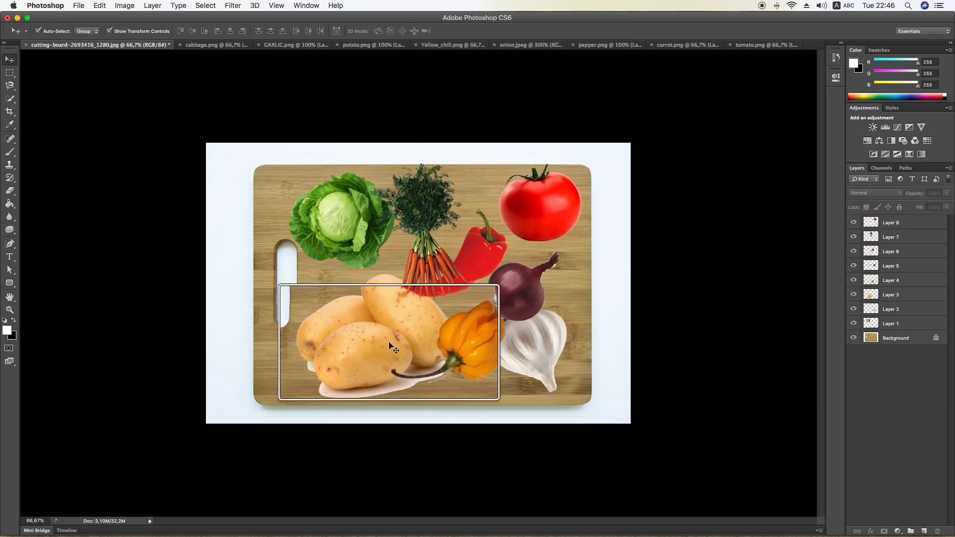
# Move the potatoes slightly left and the carrot bunch slightly up on the cutting board
pyautogui.moveTo(359, 335); pyautogui.dragTo(428, 246)
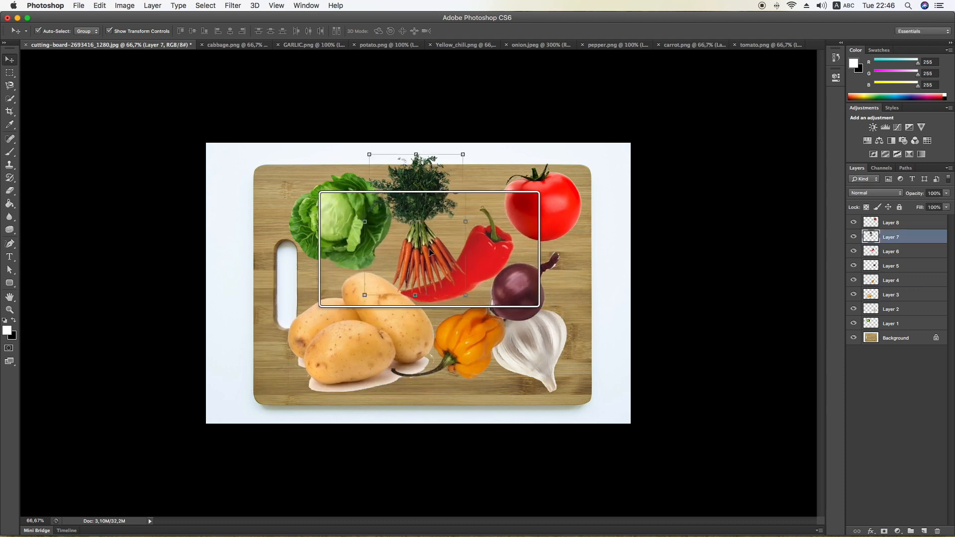
# Hide Layers 1 to 8 so only the Background shows, and show them again one by one from Layer 1 up
pyautogui.click(895, 340)
pyautogui.moveTo(854, 323); pyautogui.dragTo(858, 222)
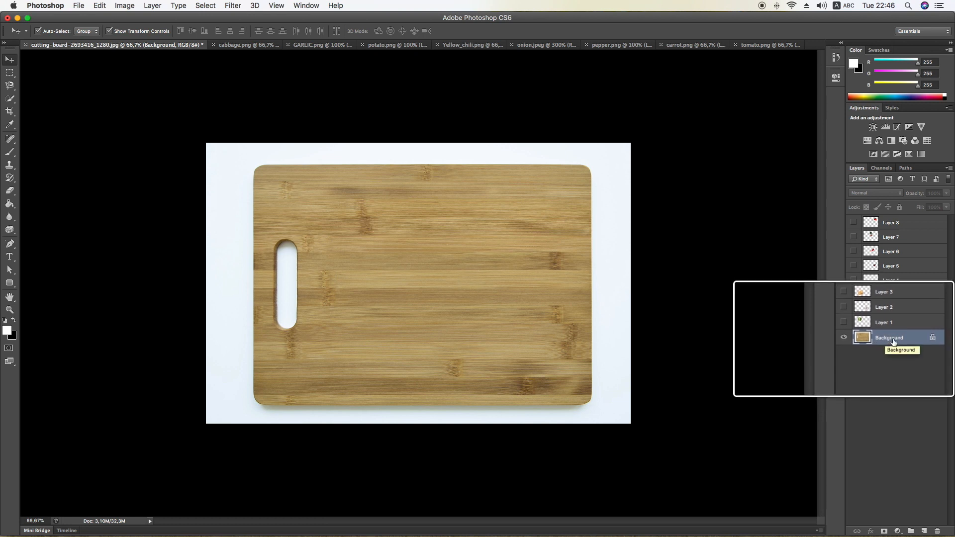
pyautogui.click(844, 324)
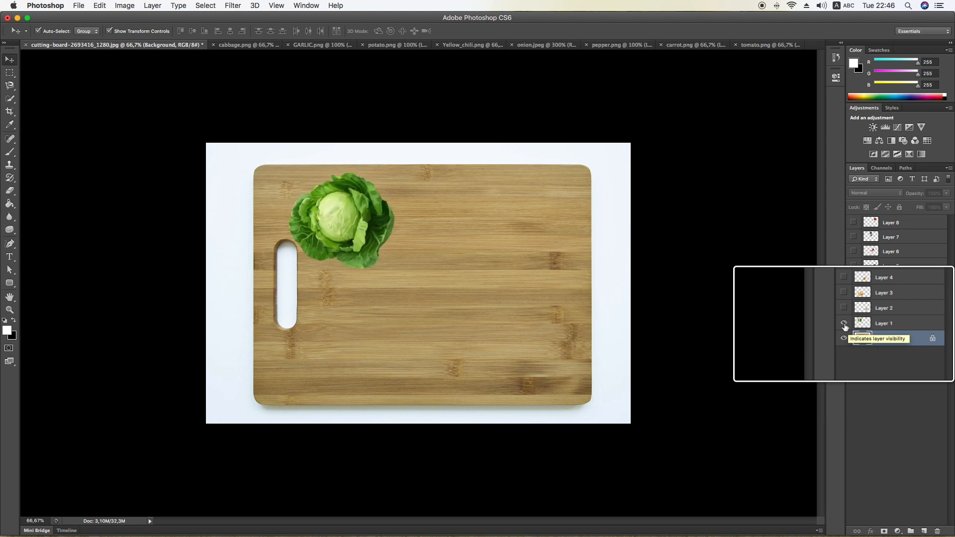
pyautogui.click(845, 309)
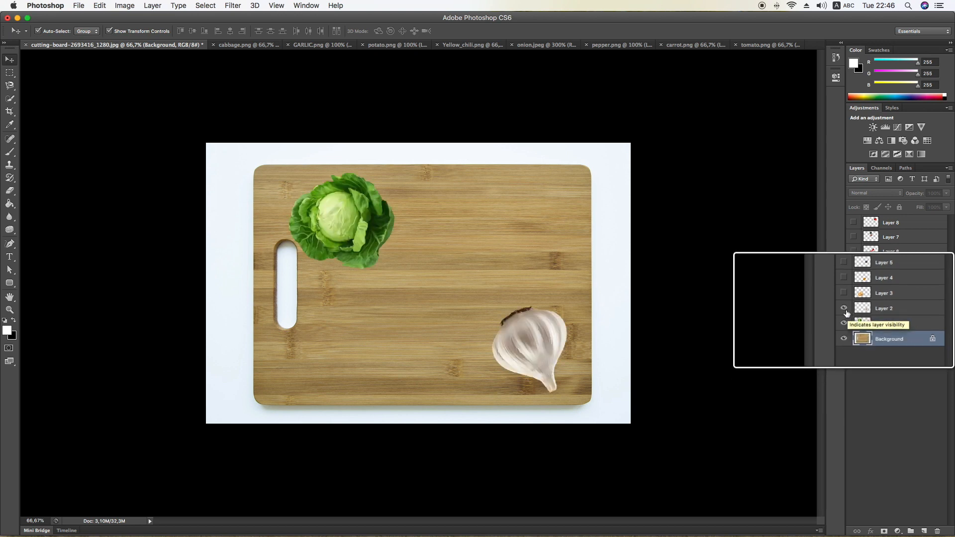
pyautogui.click(844, 296)
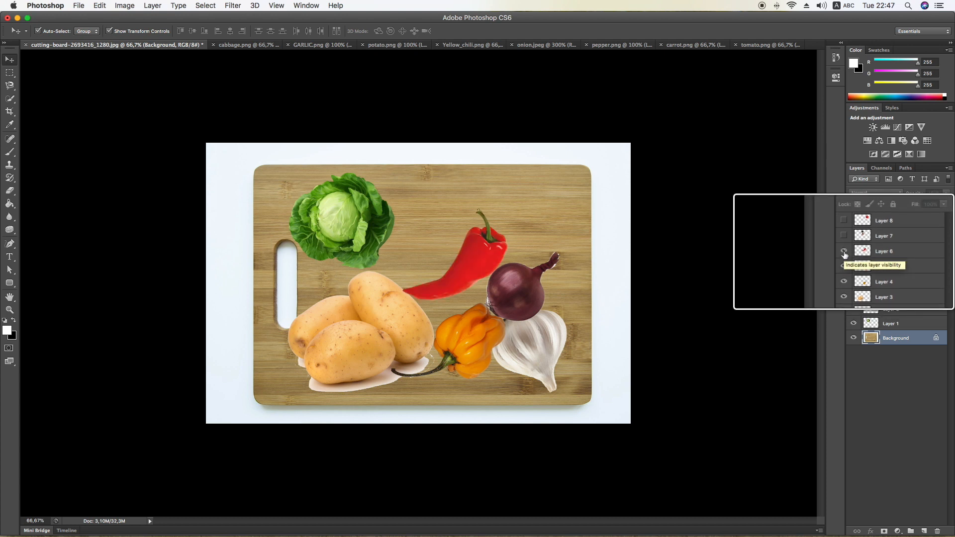
pyautogui.click(845, 241)
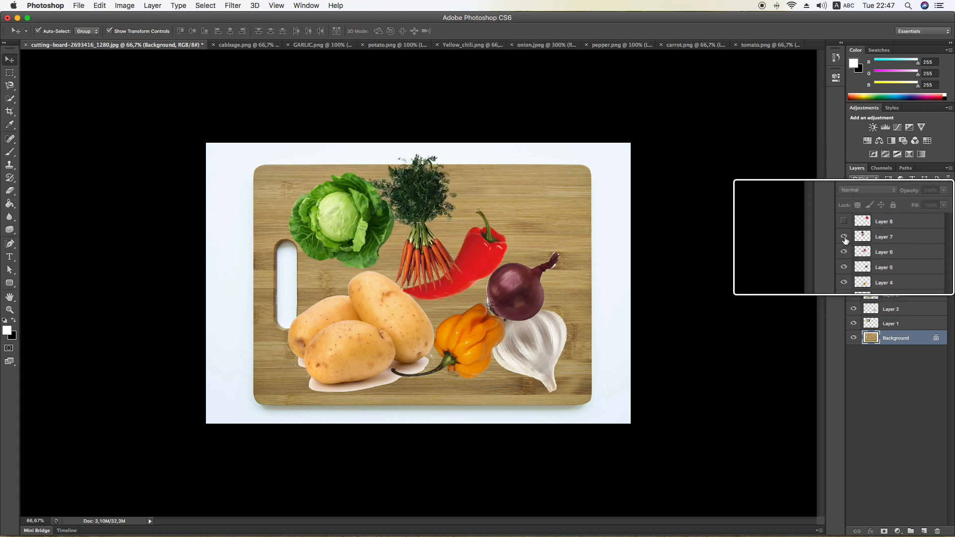
pyautogui.click(845, 223)
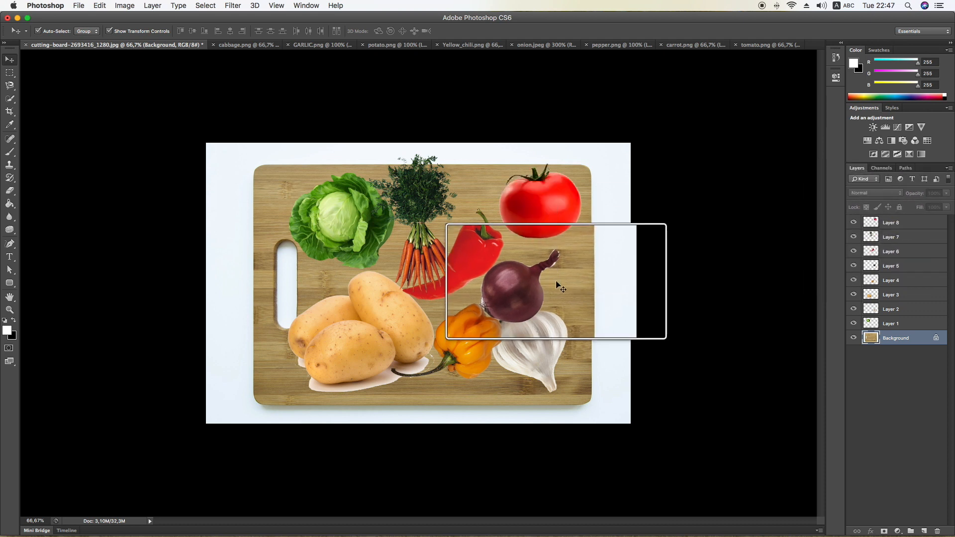
# Move the onion slightly up into the gap between the tomato and the garlic
pyautogui.moveTo(522, 291); pyautogui.dragTo(527, 269)
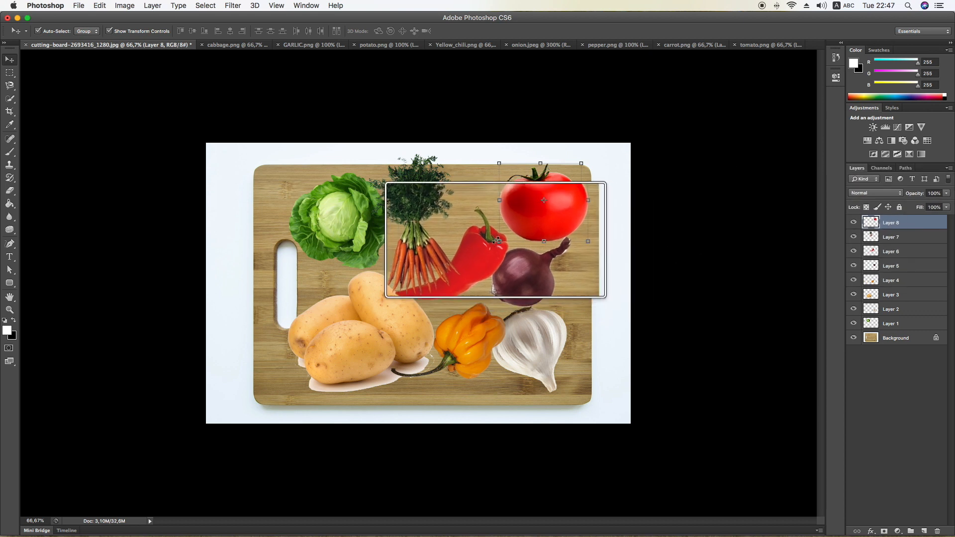
# Enlarge the tomato to about 334% over the middle of the board and move Layer 8 directly above the Background
pyautogui.moveTo(498, 240); pyautogui.dragTo(254, 370)
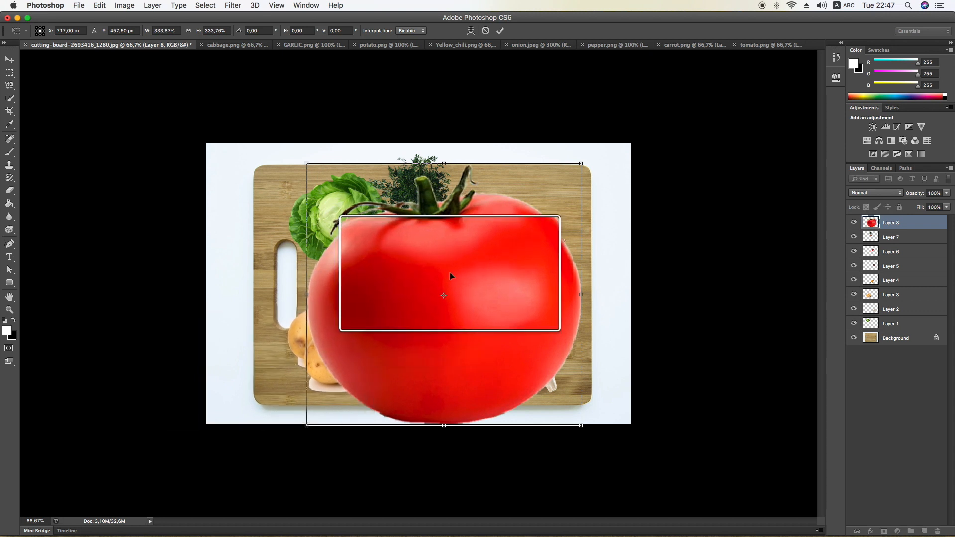
pyautogui.moveTo(515, 256); pyautogui.dragTo(505, 240)
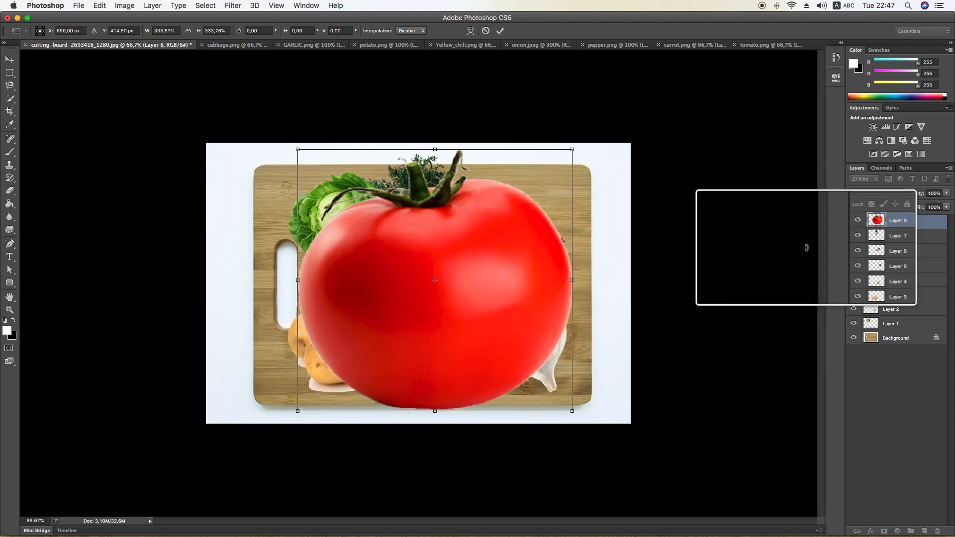
pyautogui.click(501, 34)
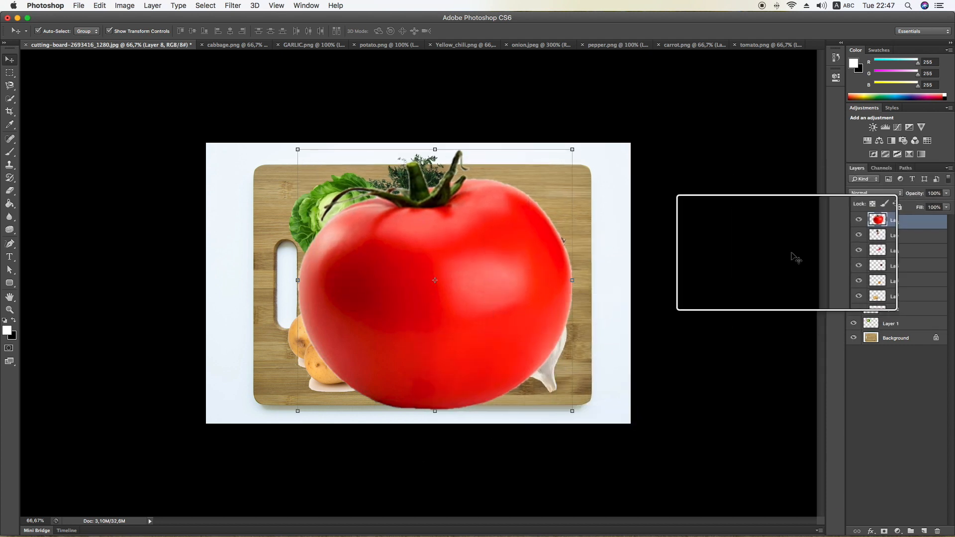
pyautogui.moveTo(905, 222); pyautogui.dragTo(903, 325)
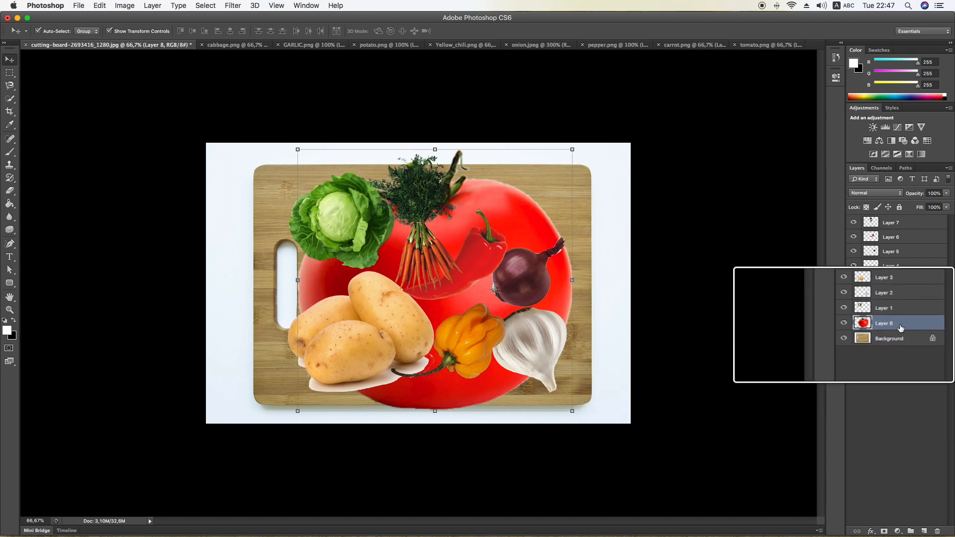
# Toggle the carrot layer's visibility, move Layer 7 directly below Layer 1 and scale the carrots to about 112%
pyautogui.click(882, 223)
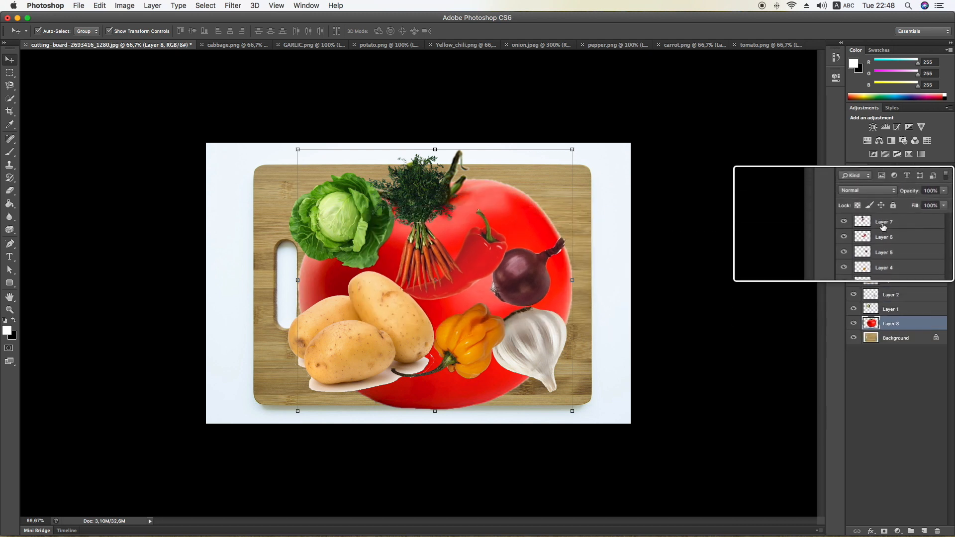
pyautogui.click(843, 222)
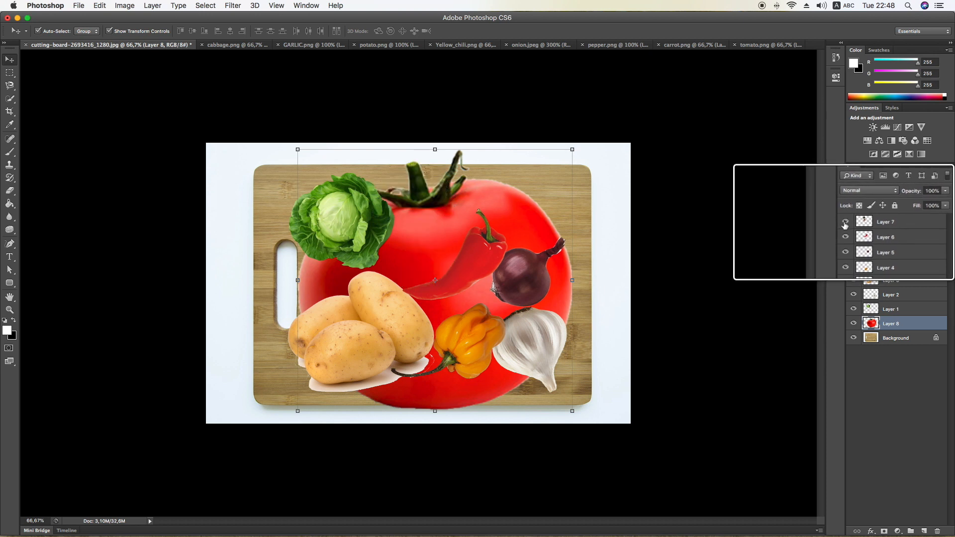
pyautogui.click(843, 222)
pyautogui.moveTo(889, 266); pyautogui.dragTo(895, 313)
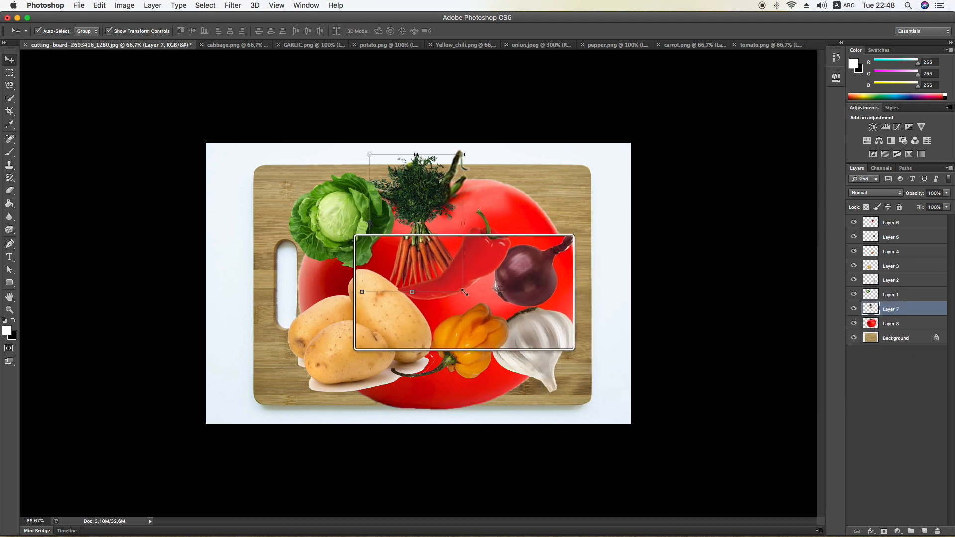
pyautogui.moveTo(463, 292); pyautogui.dragTo(474, 308)
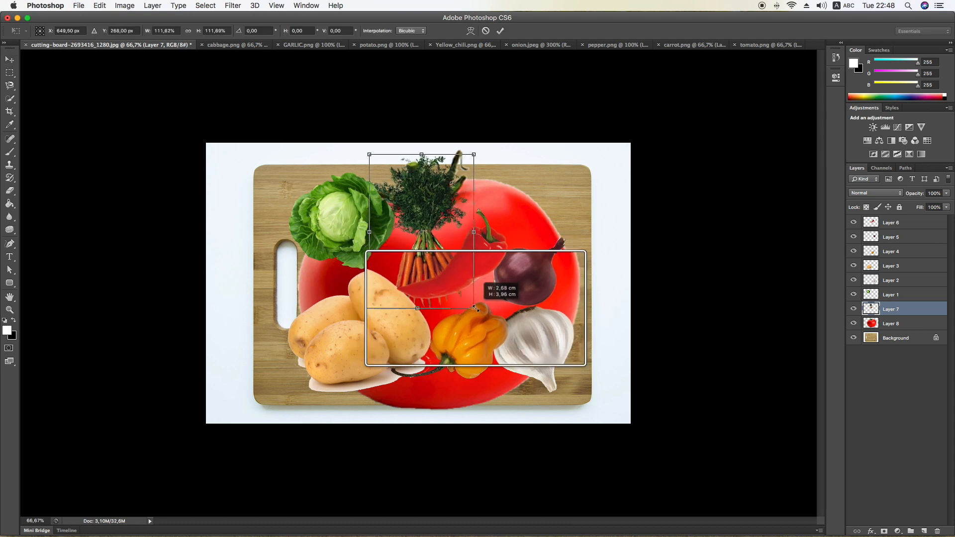
pyautogui.click(500, 31)
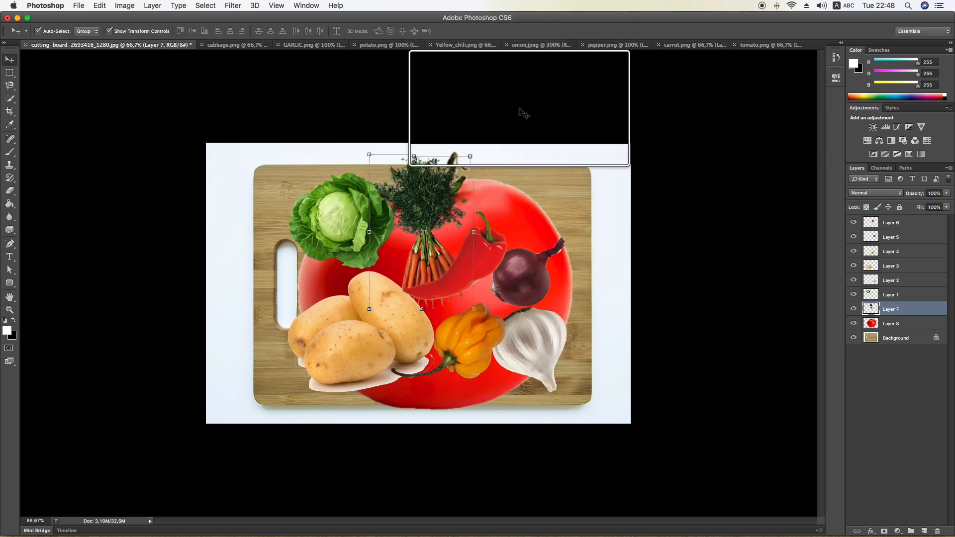
# Move Layer 8 directly below Layer 6 and shrink the tomato to about 25% in the board's upper-right corner
pyautogui.click(493, 252)
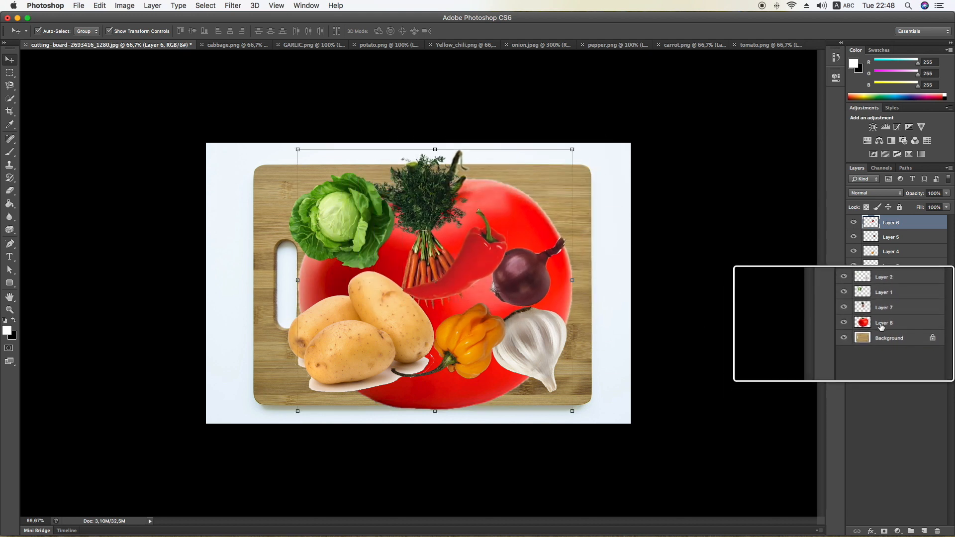
pyautogui.moveTo(882, 326); pyautogui.dragTo(885, 229)
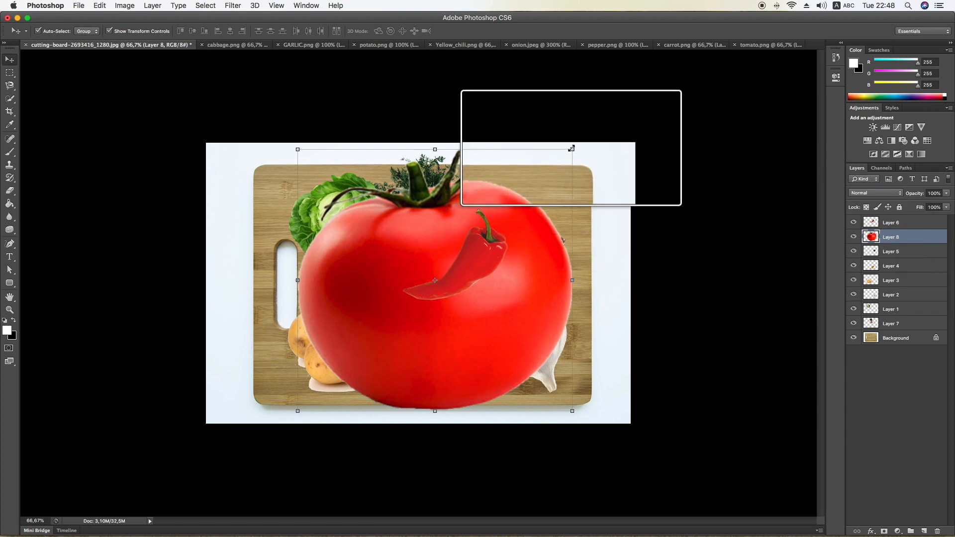
pyautogui.moveTo(572, 148); pyautogui.dragTo(421, 293)
pyautogui.moveTo(392, 336); pyautogui.dragTo(551, 178)
pyautogui.moveTo(583, 132); pyautogui.dragTo(552, 187)
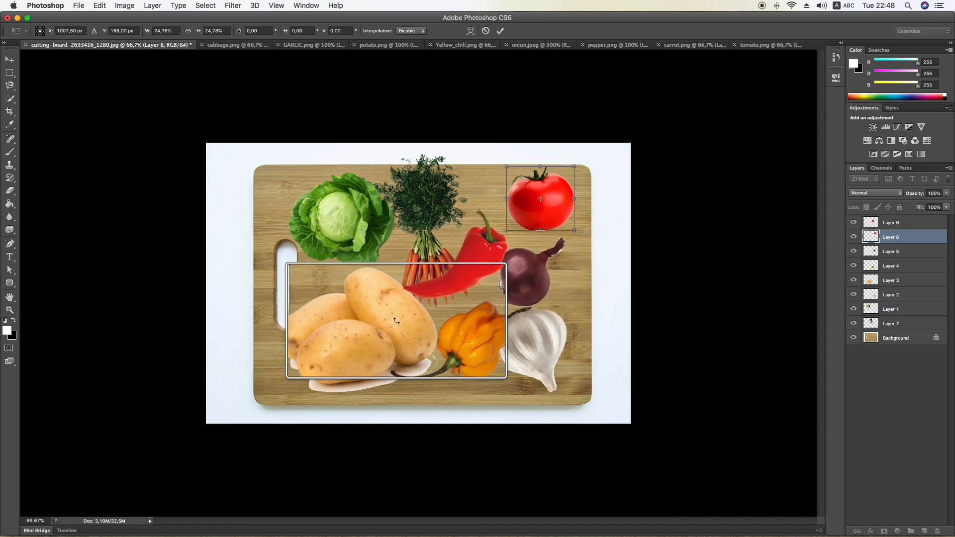
pyautogui.click(500, 31)
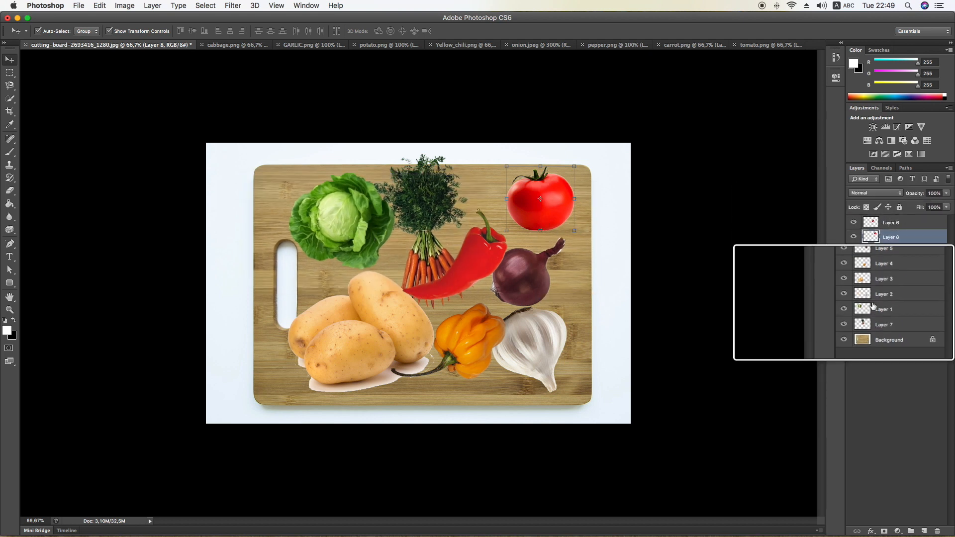
# Scale the cabbage on Layer 1 to about 116%, growing it toward the carrots and potatoes
pyautogui.click(887, 309)
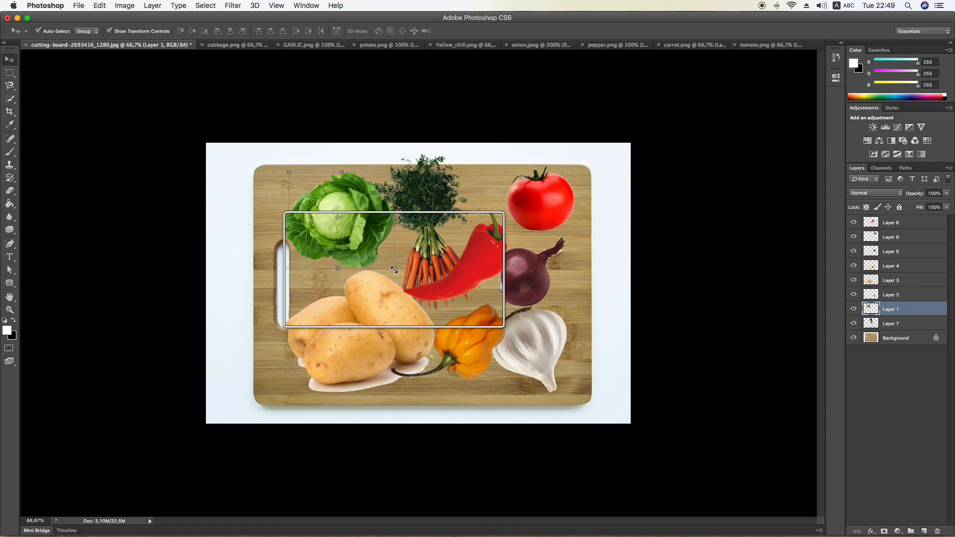
pyautogui.moveTo(394, 270); pyautogui.dragTo(412, 285)
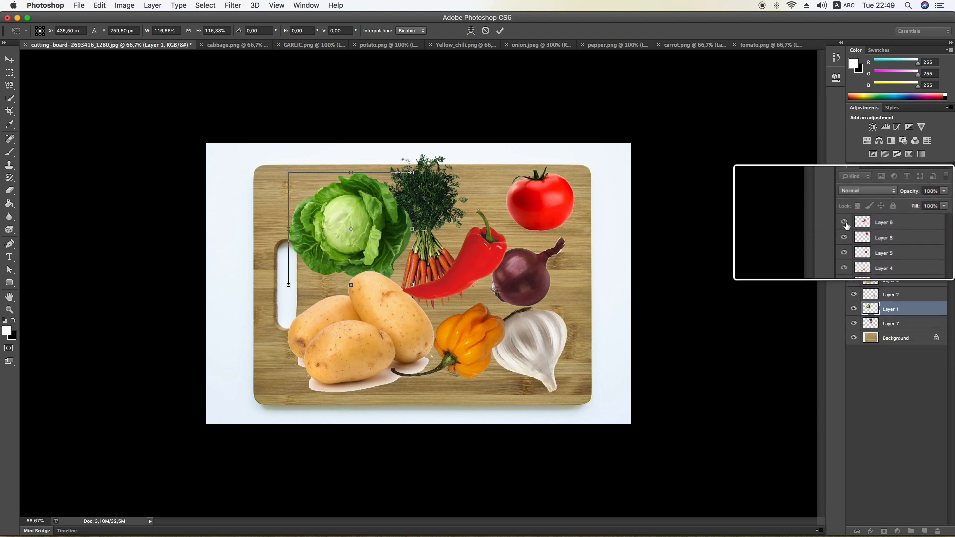
pyautogui.click(500, 31)
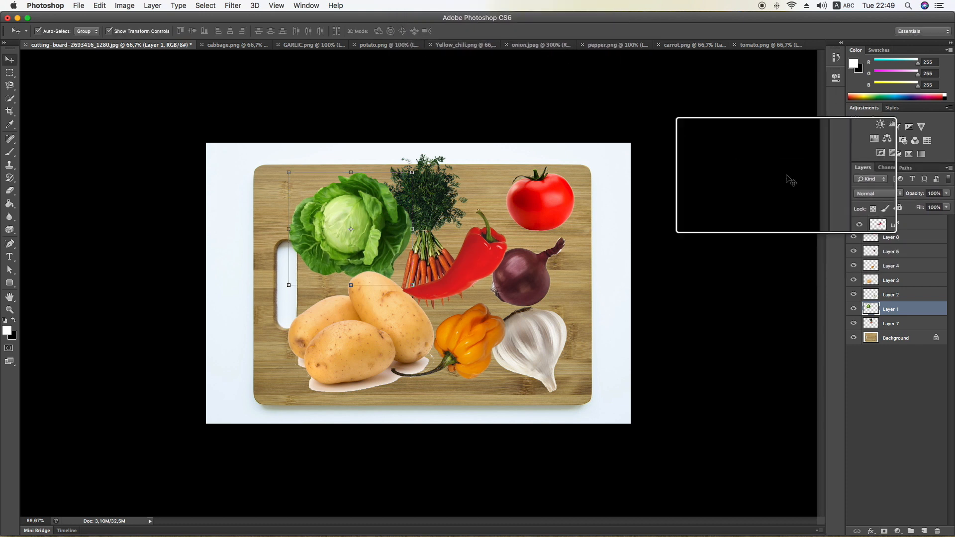
# Rename Layer 6 as pepper and Layer 8 as tomato
pyautogui.click(845, 224)
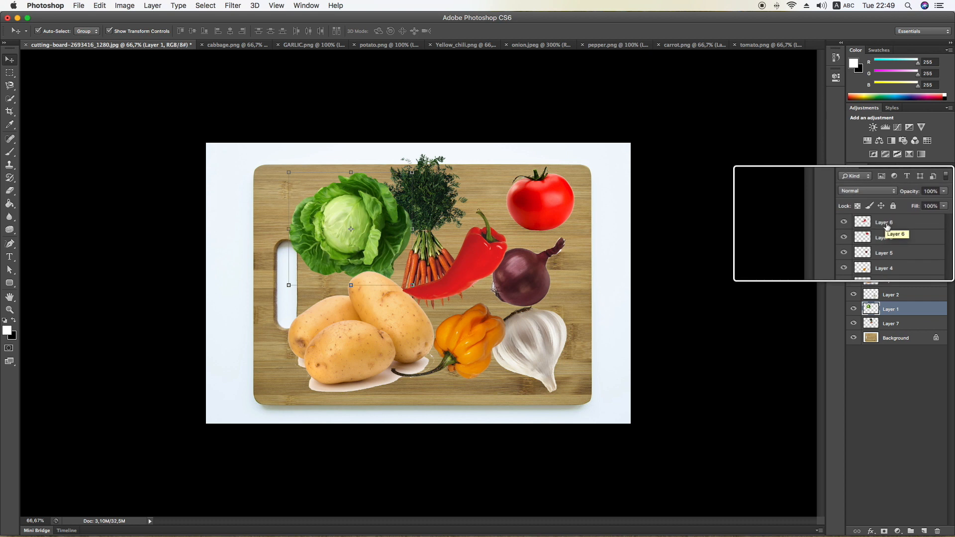
pyautogui.click(862, 222)
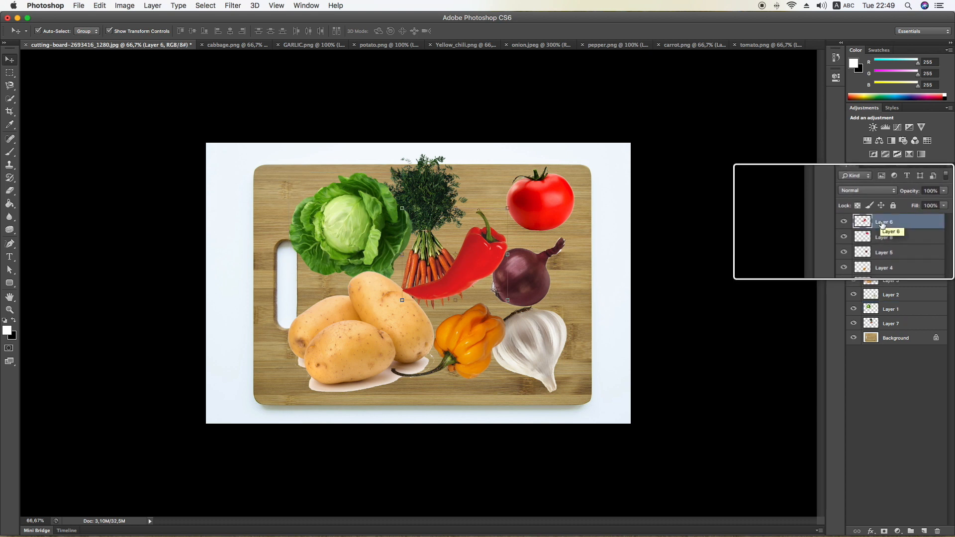
pyautogui.click(844, 223)
pyautogui.click(844, 223)
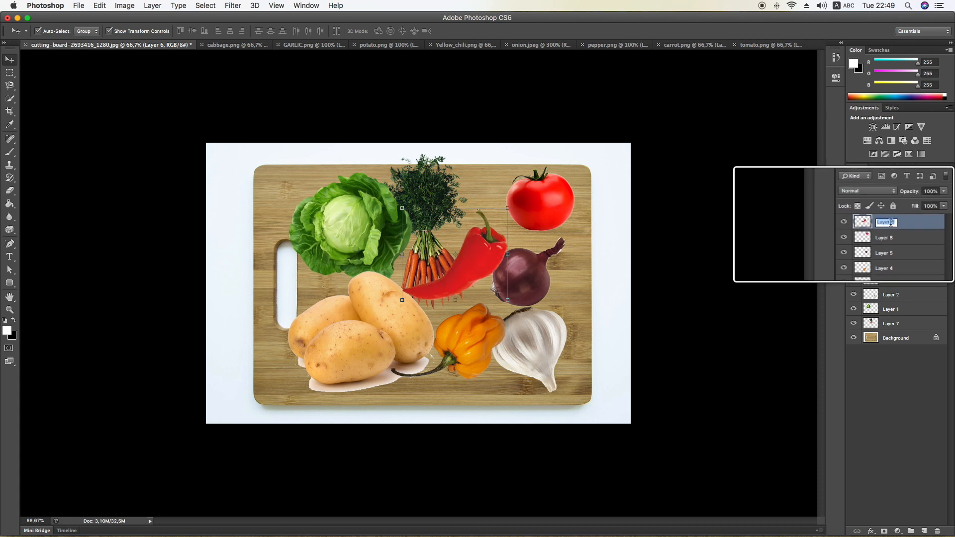
pyautogui.press('BackSpace')
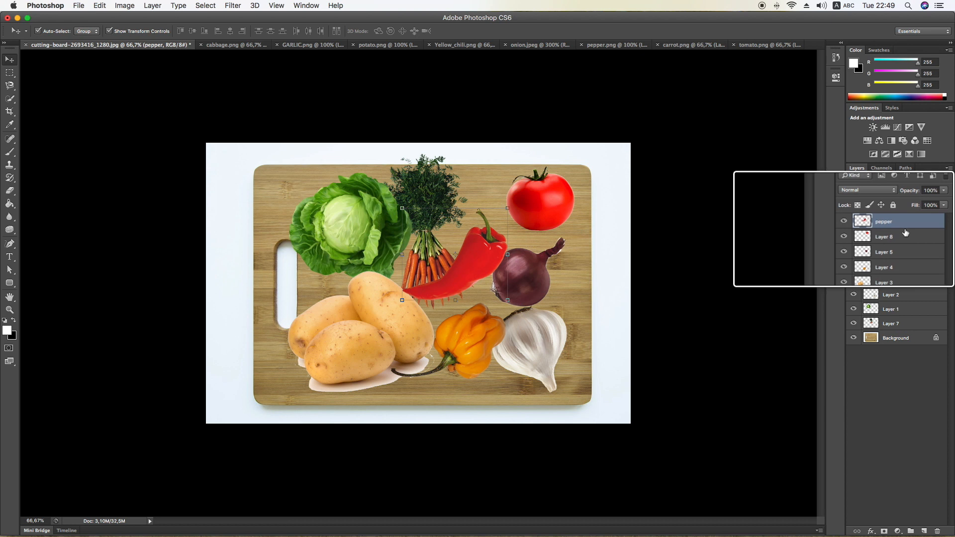
pyautogui.click(878, 239)
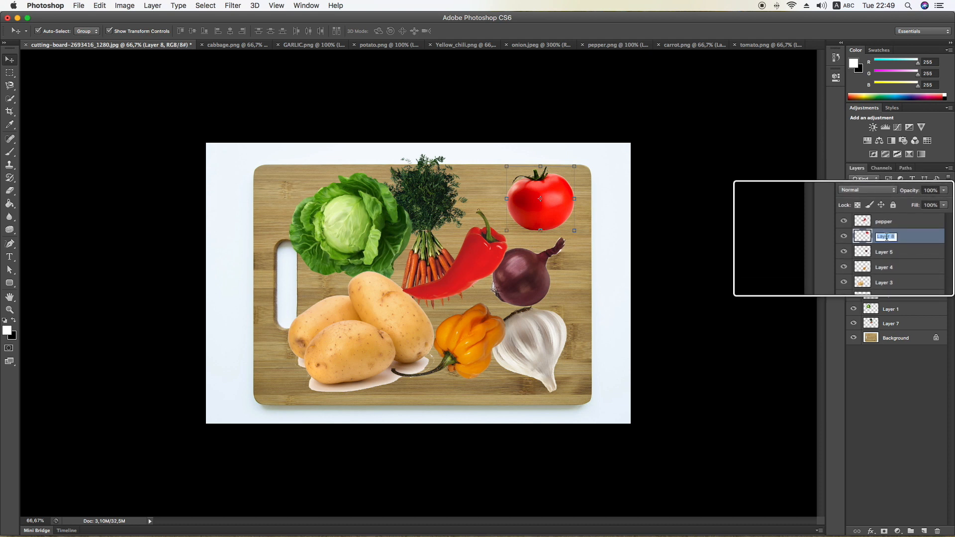
pyautogui.press('BackSpace')
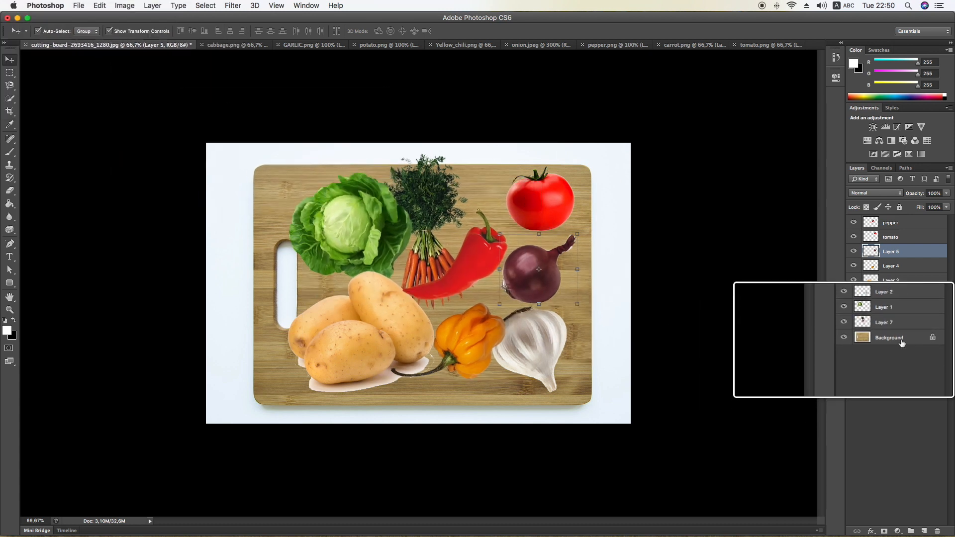
# Duplicate the pepper layer as pepper copy and rotate the copy about 59° so it crosses the original pepper
pyautogui.click(895, 322)
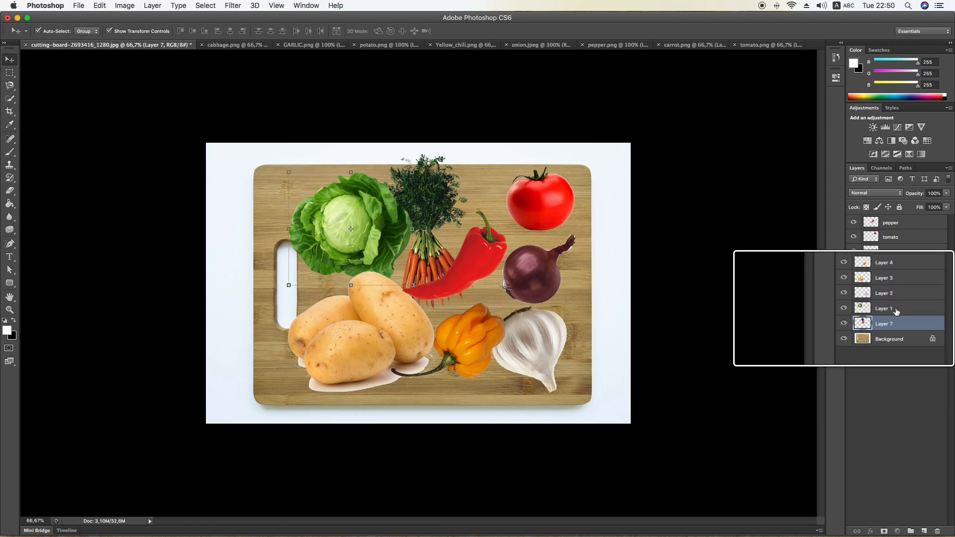
pyautogui.click(896, 267)
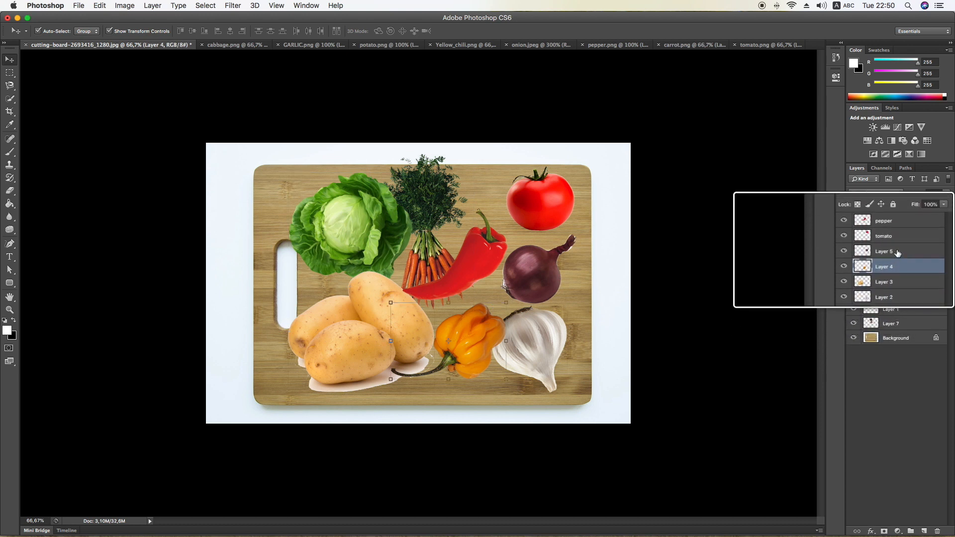
pyautogui.click(895, 222)
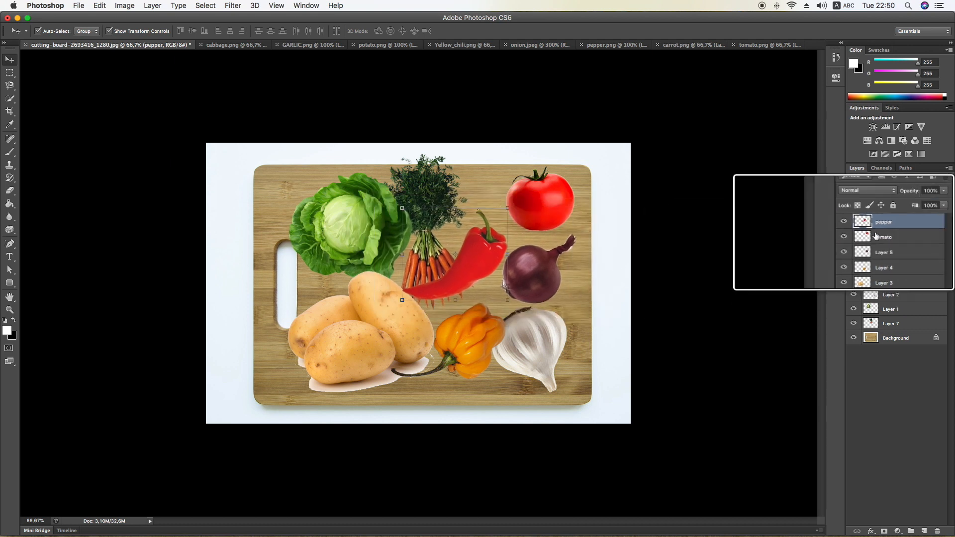
pyautogui.click(153, 6)
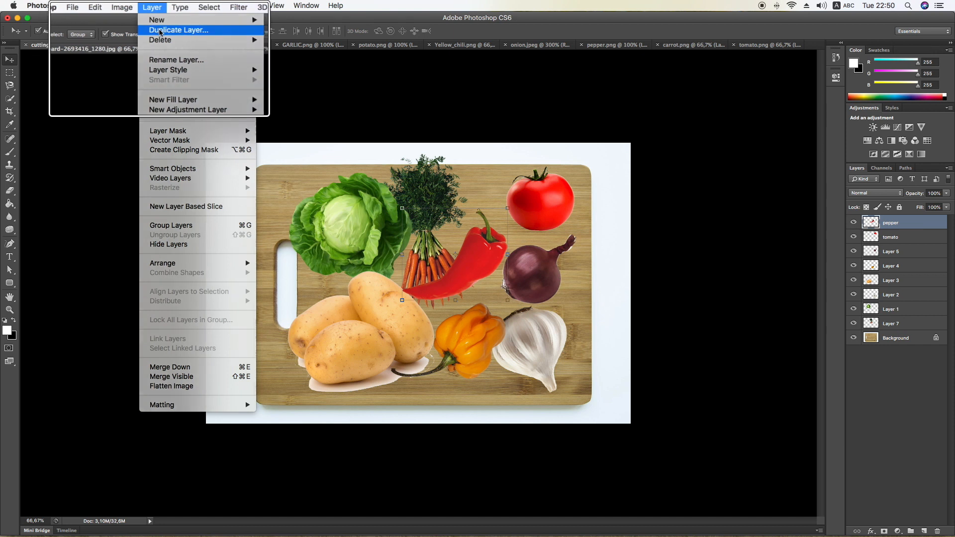
pyautogui.click(160, 31)
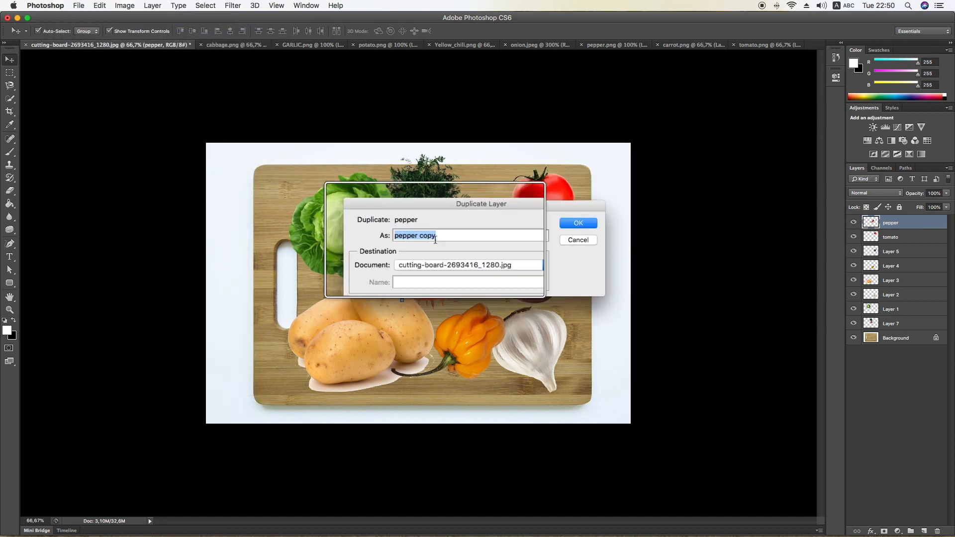
pyautogui.click(577, 224)
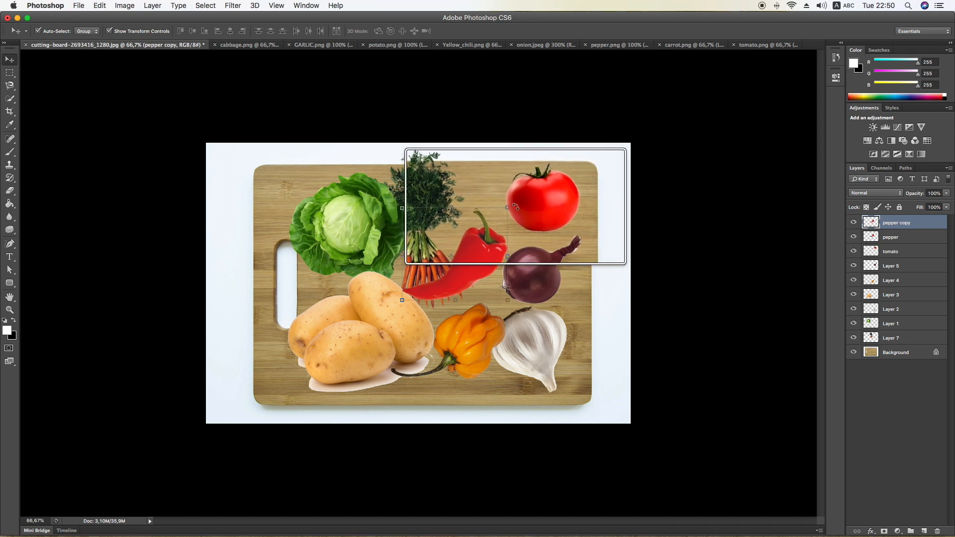
pyautogui.moveTo(515, 207); pyautogui.dragTo(466, 275)
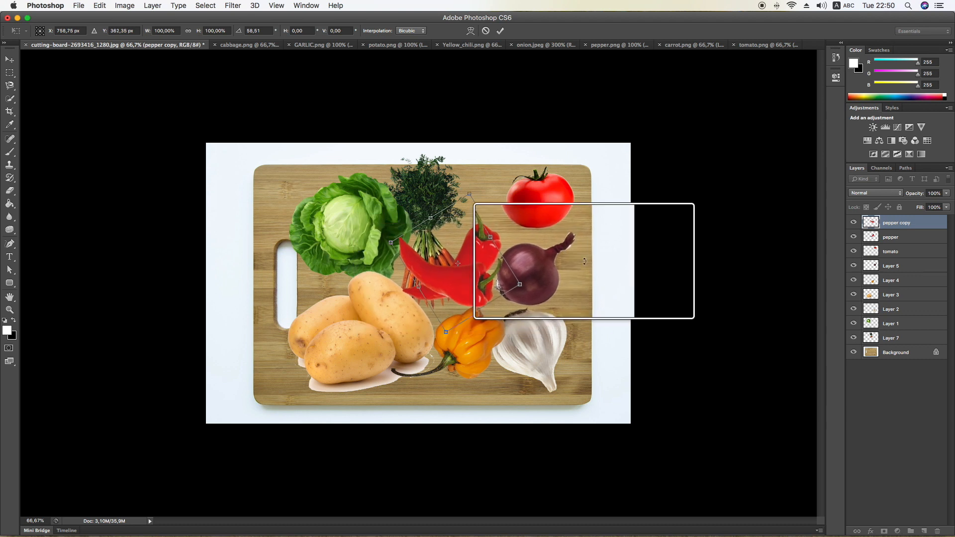
pyautogui.click(500, 34)
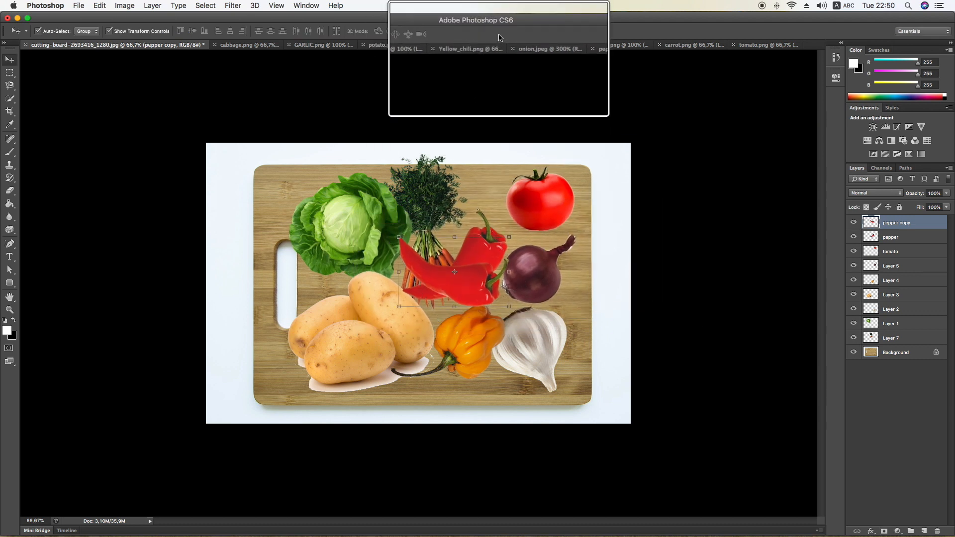
# Duplicate the onion's Layer 5 as Layer 5 copy, rotate the copy about -55° and place it just right of the original onion
pyautogui.click(547, 267)
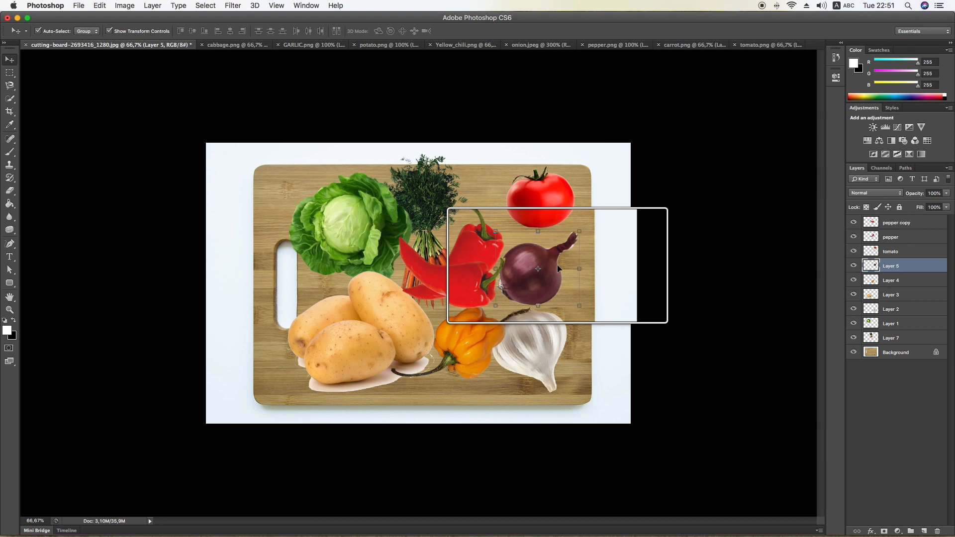
pyautogui.rightClick(890, 269)
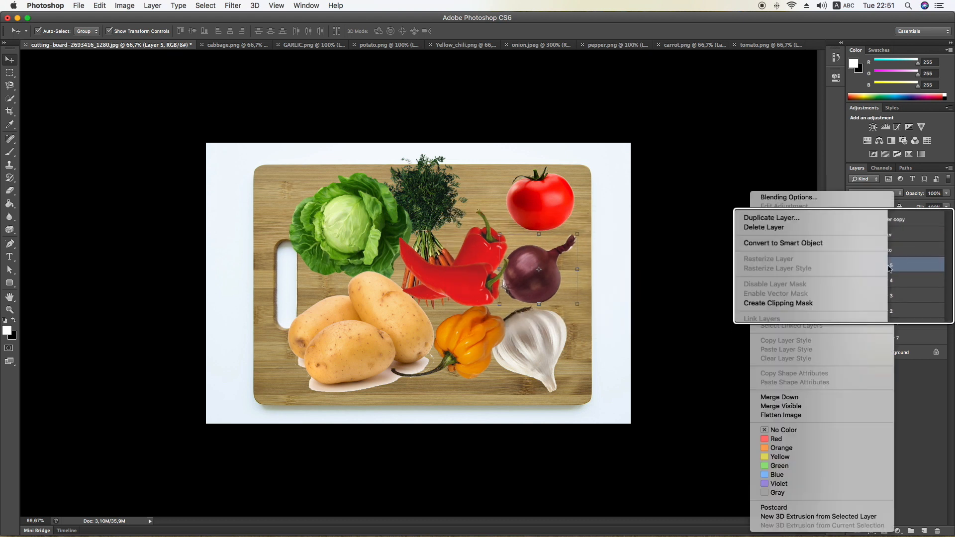
pyautogui.click(800, 223)
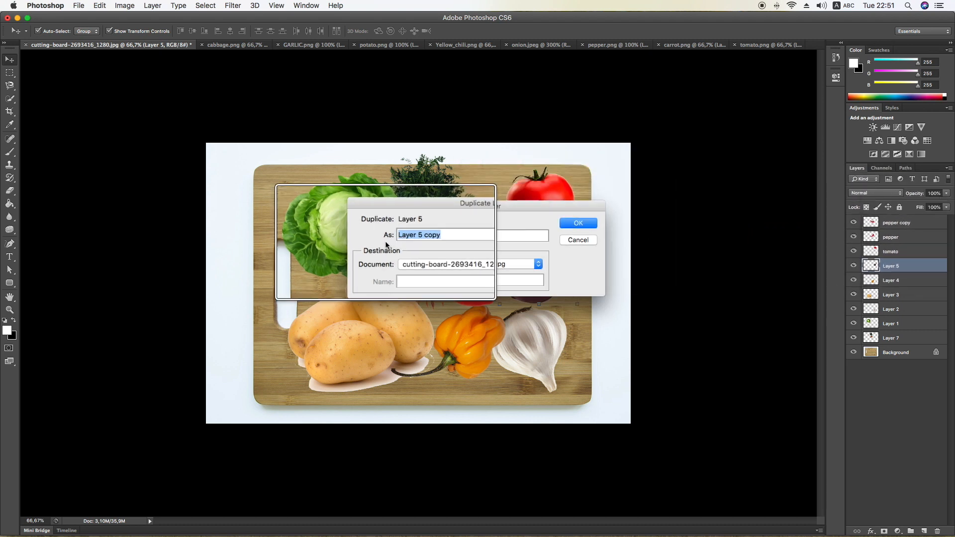
pyautogui.click(578, 225)
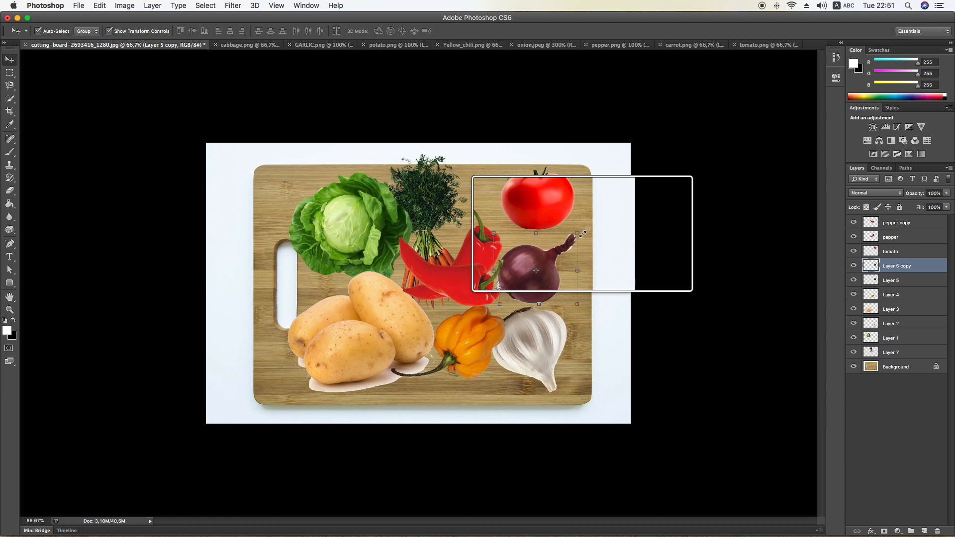
pyautogui.moveTo(583, 232); pyautogui.dragTo(551, 198)
pyautogui.moveTo(540, 278); pyautogui.dragTo(565, 287)
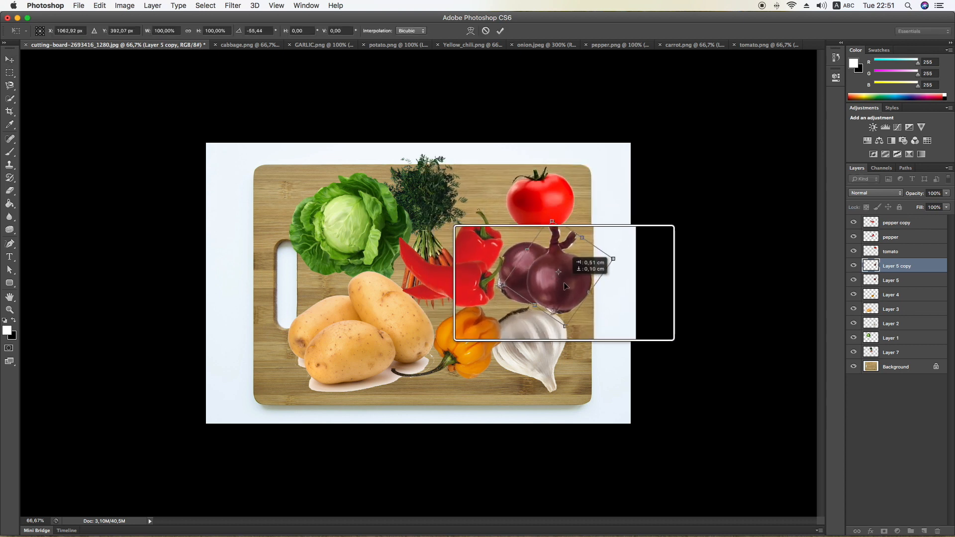
pyautogui.click(501, 34)
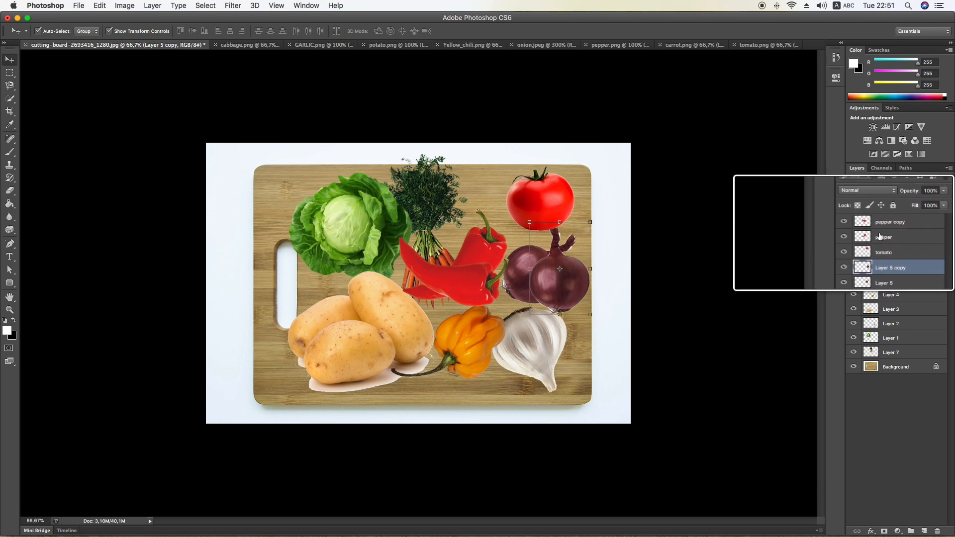
pyautogui.click(390, 335)
pyautogui.click(341, 220)
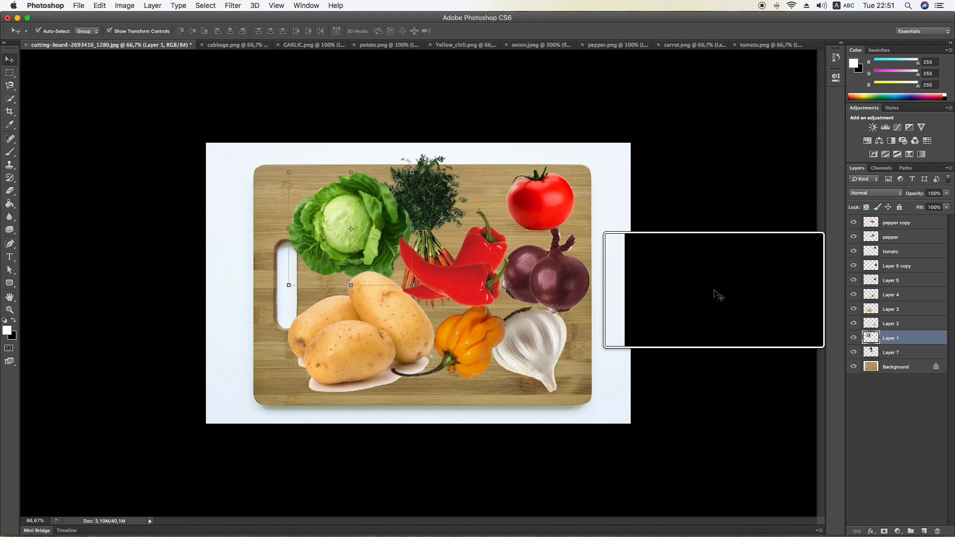
pyautogui.rightClick(895, 337)
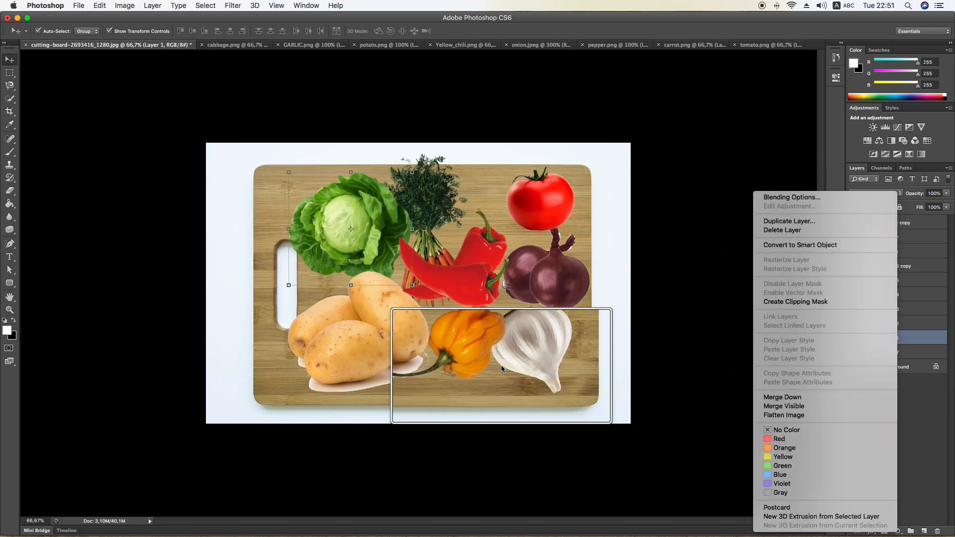
pyautogui.click(470, 348)
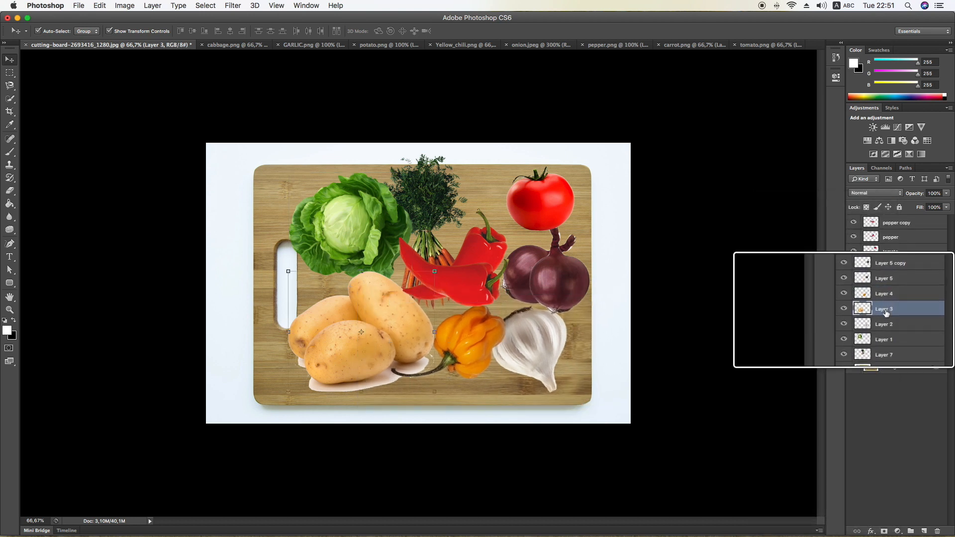
# Toggle the potato layer's visibility to tell the layers apart, and duplicate the yellow chili's Layer 4 as Layer 4 copy
pyautogui.click(480, 332)
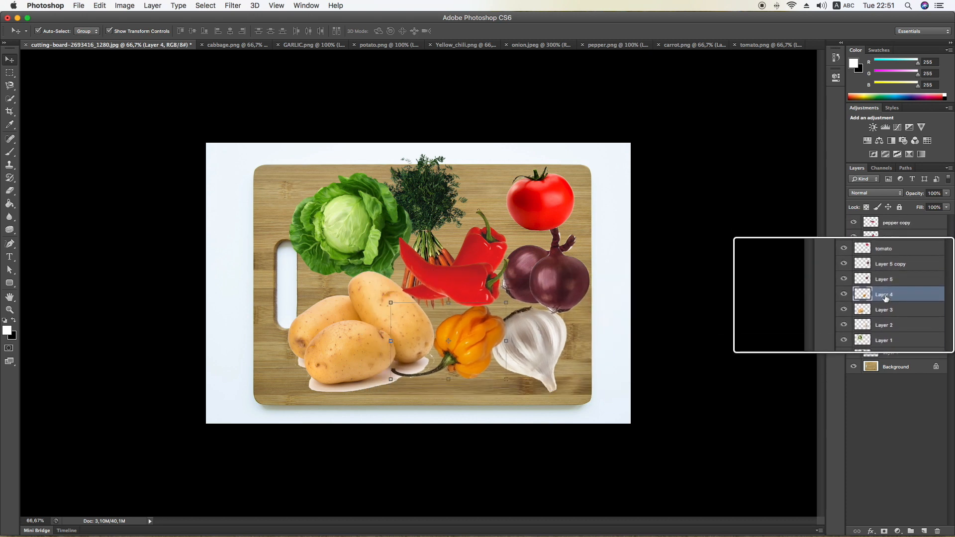
pyautogui.click(844, 308)
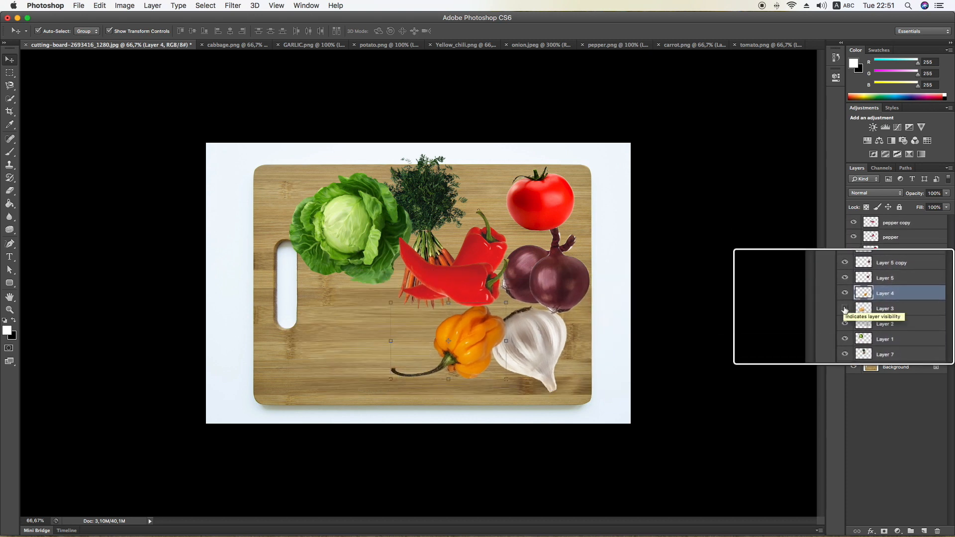
pyautogui.click(845, 309)
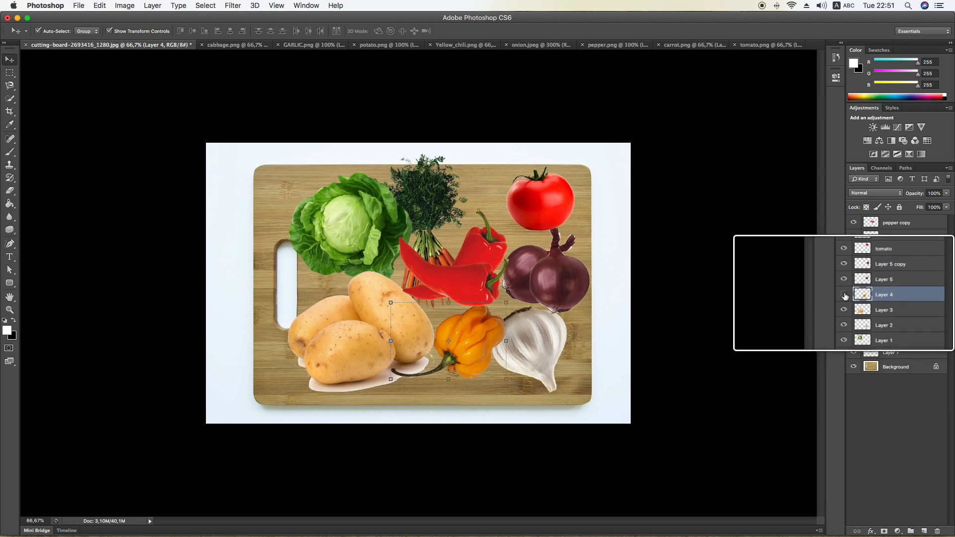
pyautogui.click(844, 294)
pyautogui.rightClick(895, 298)
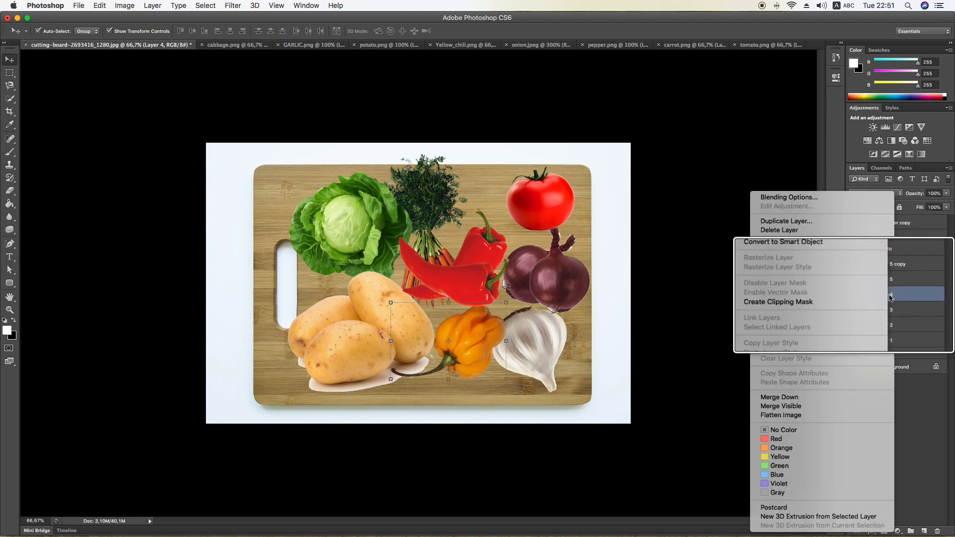
pyautogui.click(808, 221)
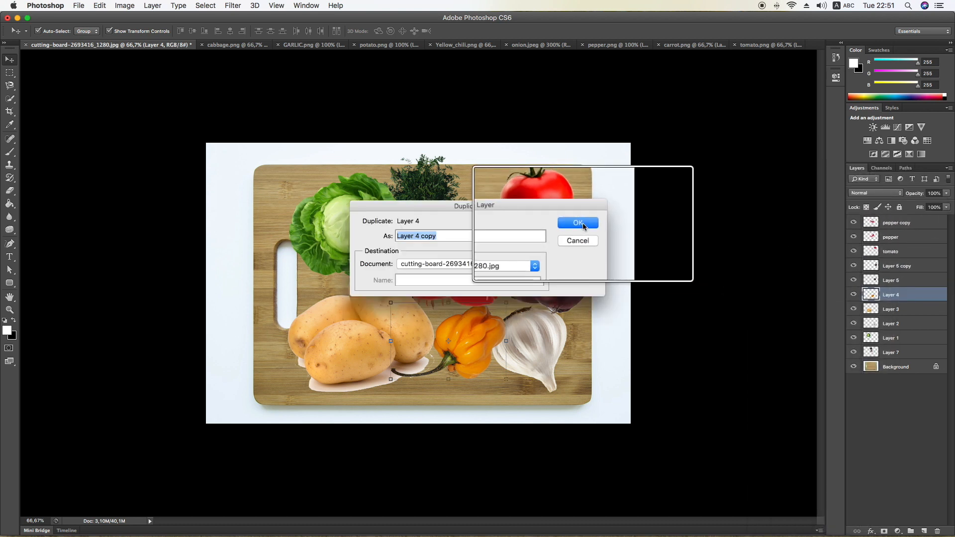
pyautogui.click(575, 222)
# Rotate the yellow chili copy to about 75° and place it slightly lower left of the original, overlapping the potatoes
pyautogui.moveTo(535, 308); pyautogui.dragTo(422, 237)
pyautogui.moveTo(412, 325); pyautogui.dragTo(418, 357)
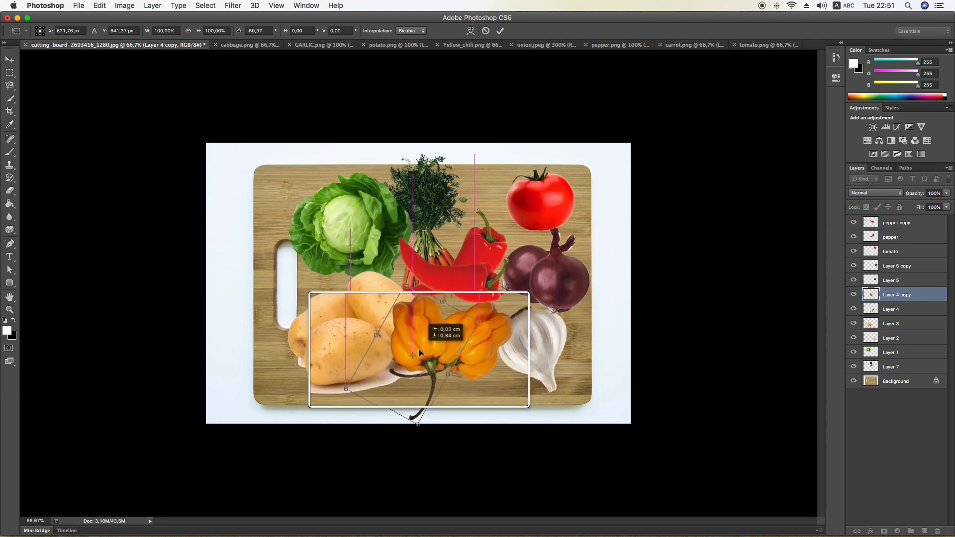
pyautogui.moveTo(472, 328); pyautogui.dragTo(427, 352)
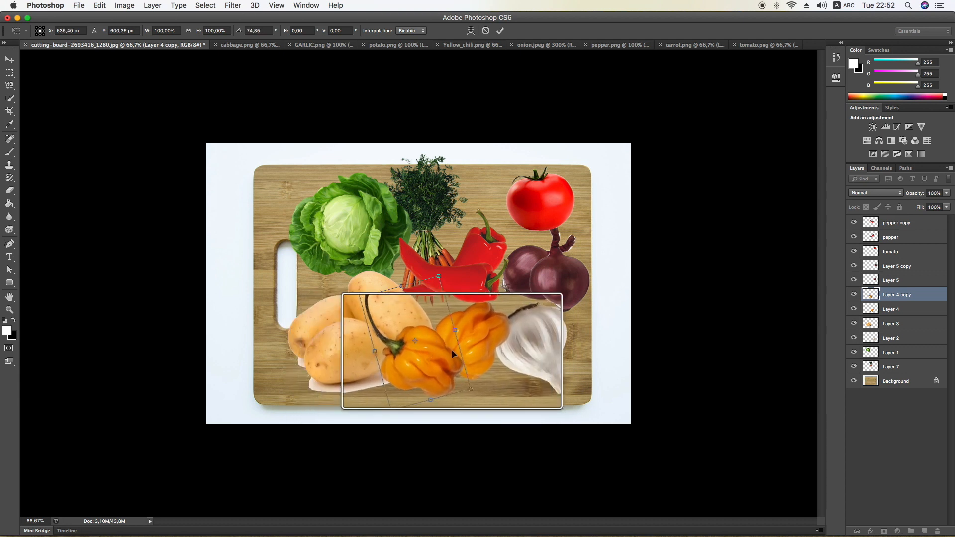
pyautogui.click(500, 30)
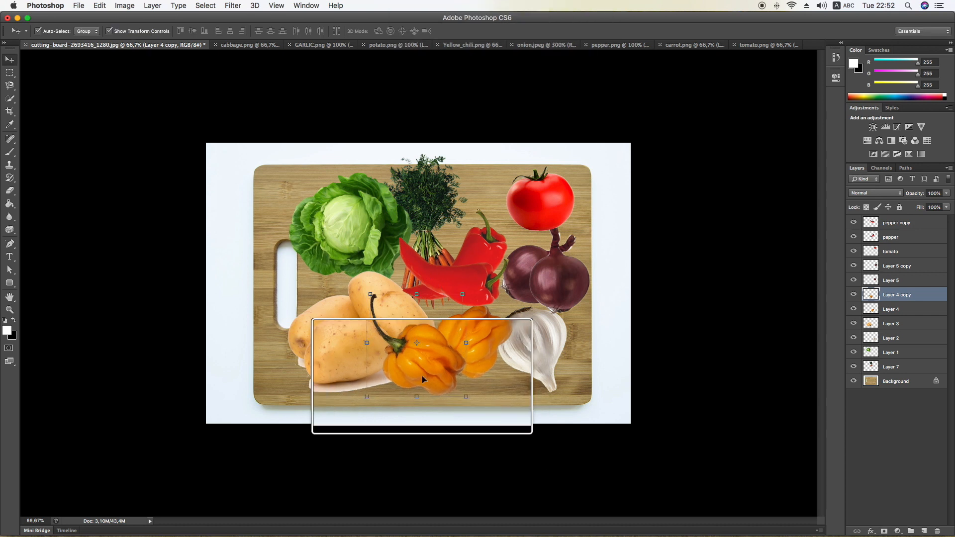
# Add a Hue/Saturation adjustment clipped to Layer 4 copy, with Hue +97, Saturation +24 and Lightness -34, turning the chili dark green
pyautogui.click(858, 141)
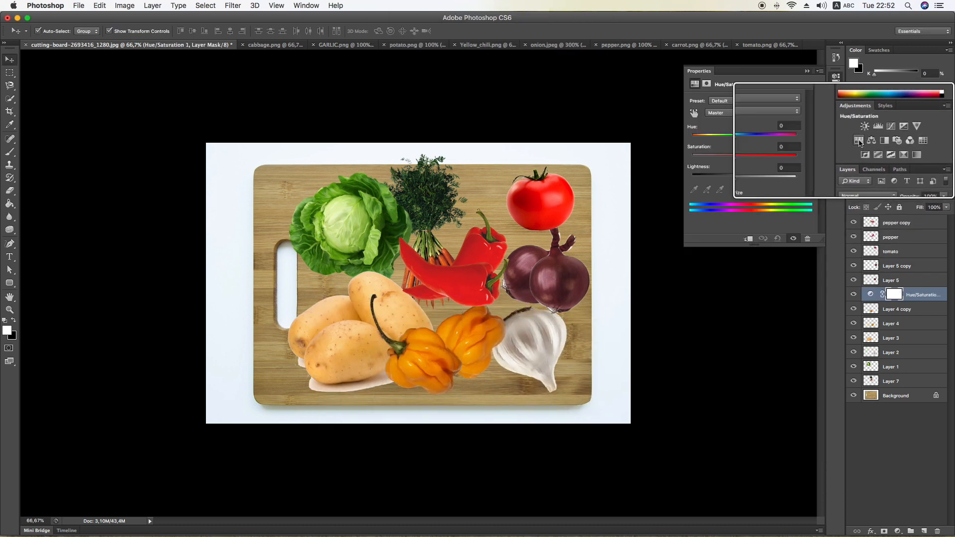
pyautogui.moveTo(751, 136); pyautogui.dragTo(787, 141)
pyautogui.click(748, 238)
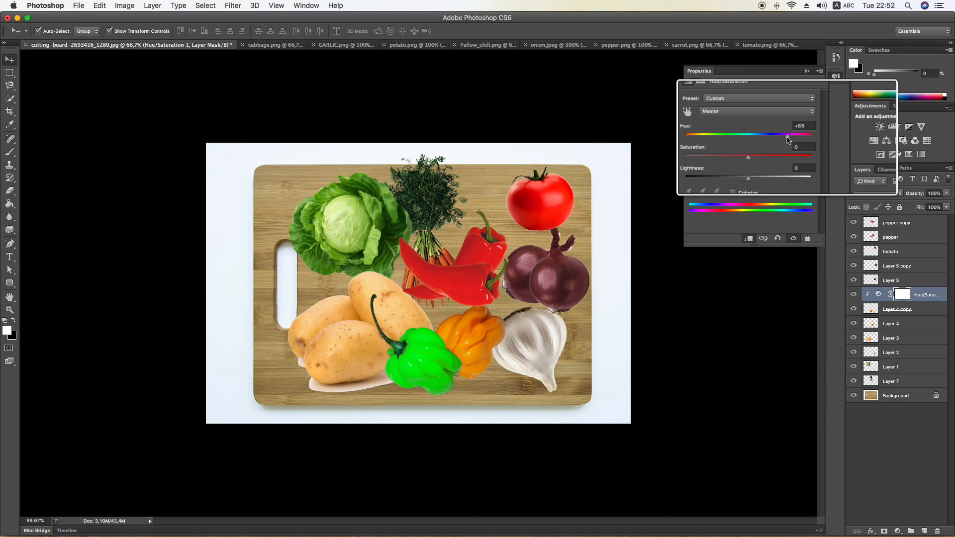
pyautogui.moveTo(788, 140); pyautogui.dragTo(730, 178)
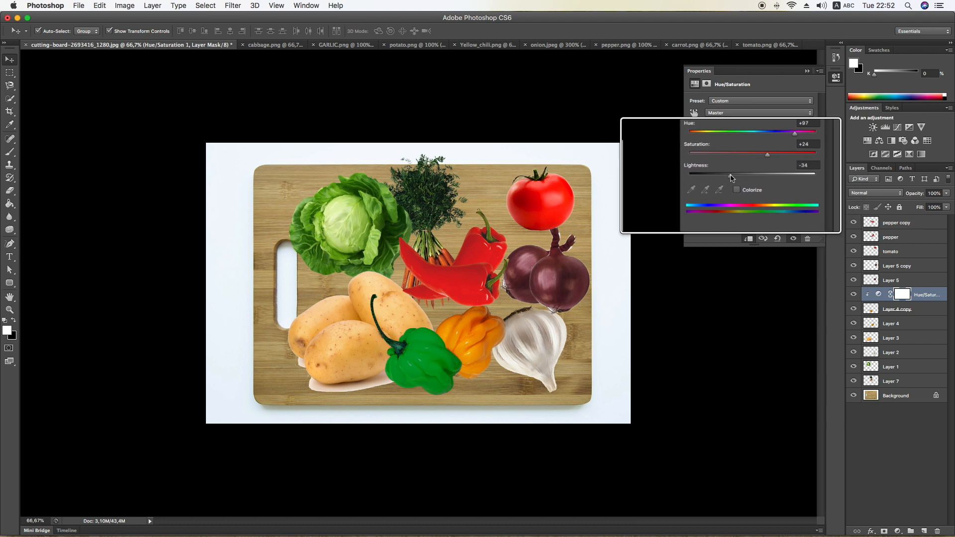
pyautogui.click(807, 71)
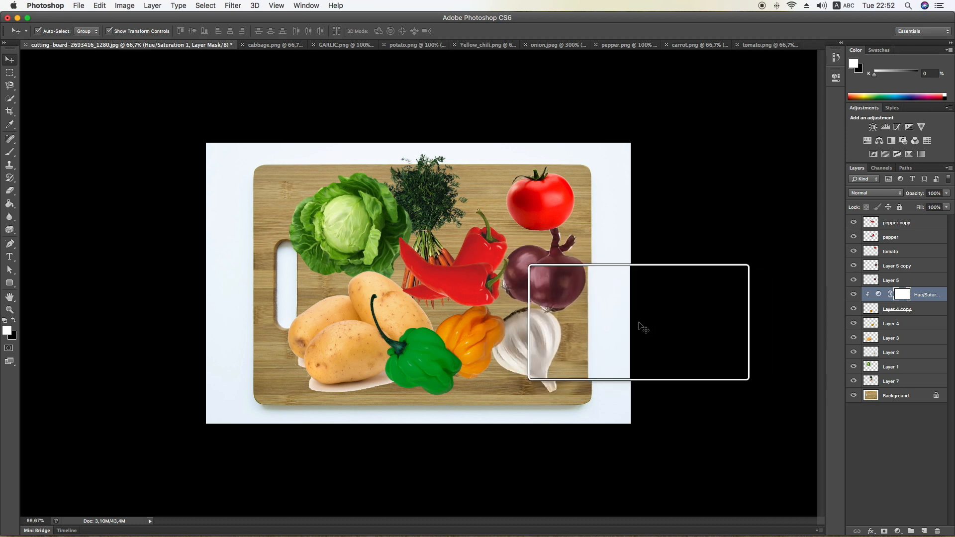
pyautogui.click(895, 395)
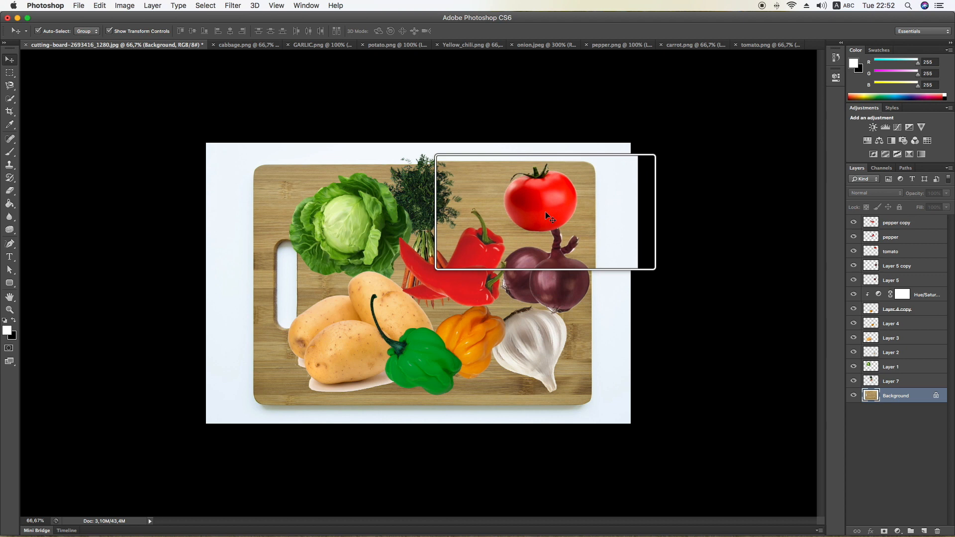
# Shift the tomato slightly left, duplicate its layer as tomato copy and place the copy lower left, overlapping the original
pyautogui.moveTo(540, 203); pyautogui.dragTo(523, 204)
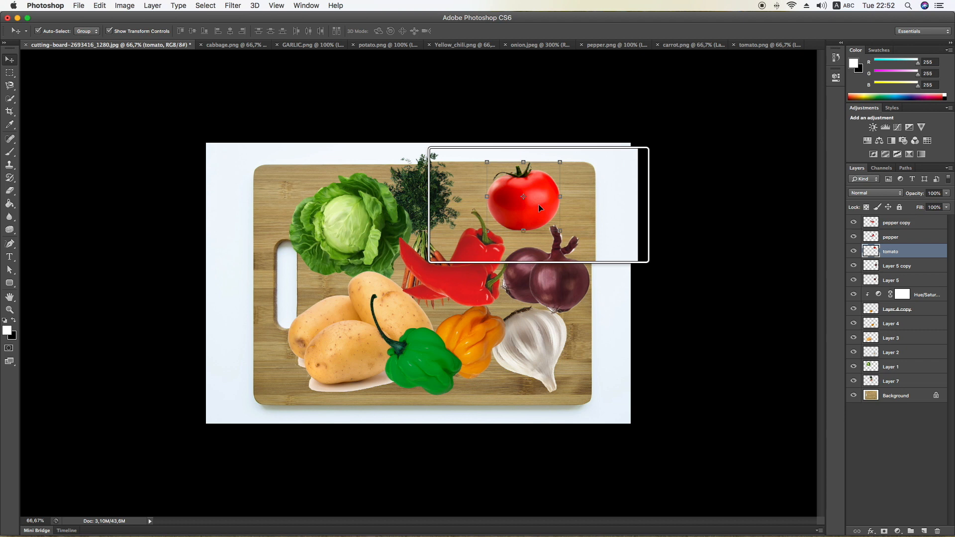
pyautogui.click(153, 7)
pyautogui.click(157, 31)
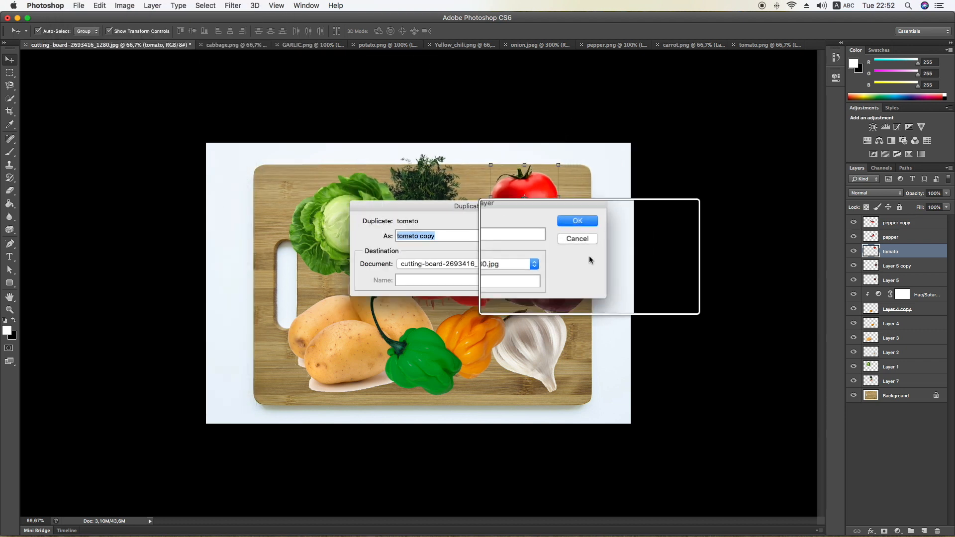
pyautogui.click(580, 220)
pyautogui.moveTo(546, 202); pyautogui.dragTo(514, 213)
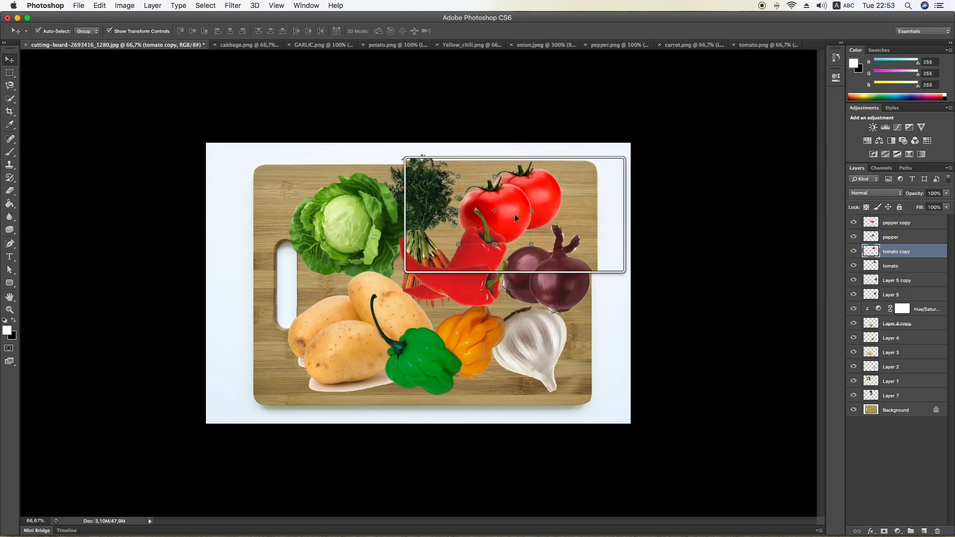
# Add a Hue/Saturation adjustment clipped to the tomato copy and set its Hue to +36 to make that tomato yellow
pyautogui.click(868, 139)
pyautogui.moveTo(749, 136); pyautogui.dragTo(732, 138)
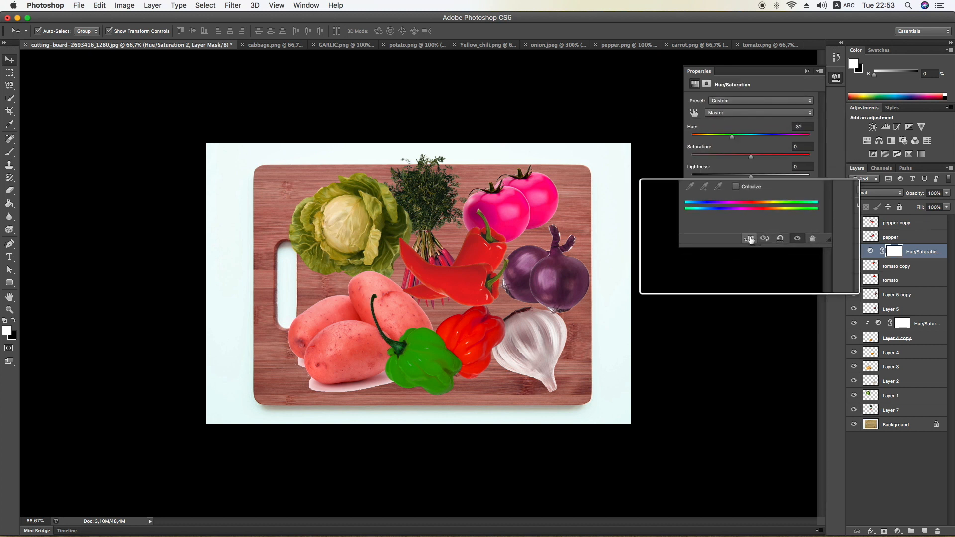
pyautogui.click(748, 238)
pyautogui.moveTo(731, 137); pyautogui.dragTo(773, 144)
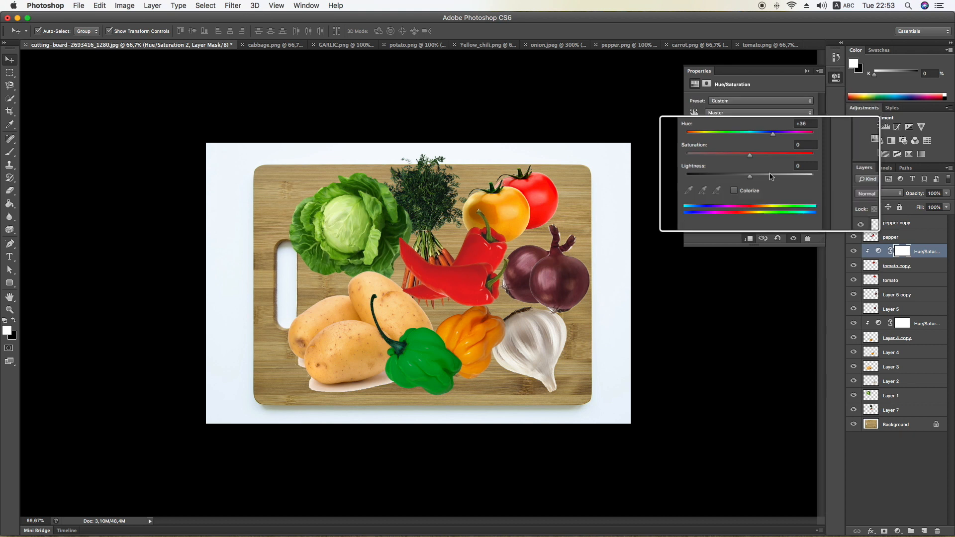
pyautogui.click(807, 72)
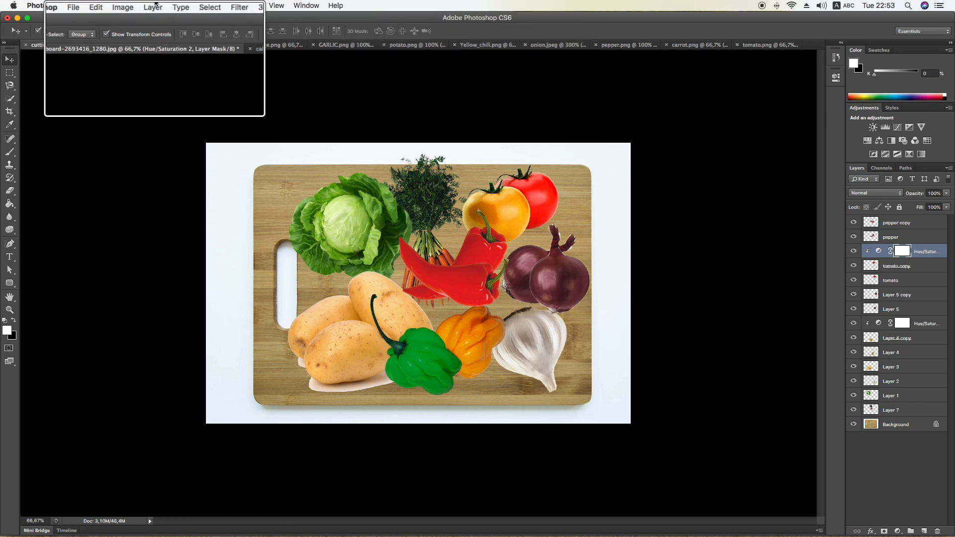
pyautogui.click(124, 5)
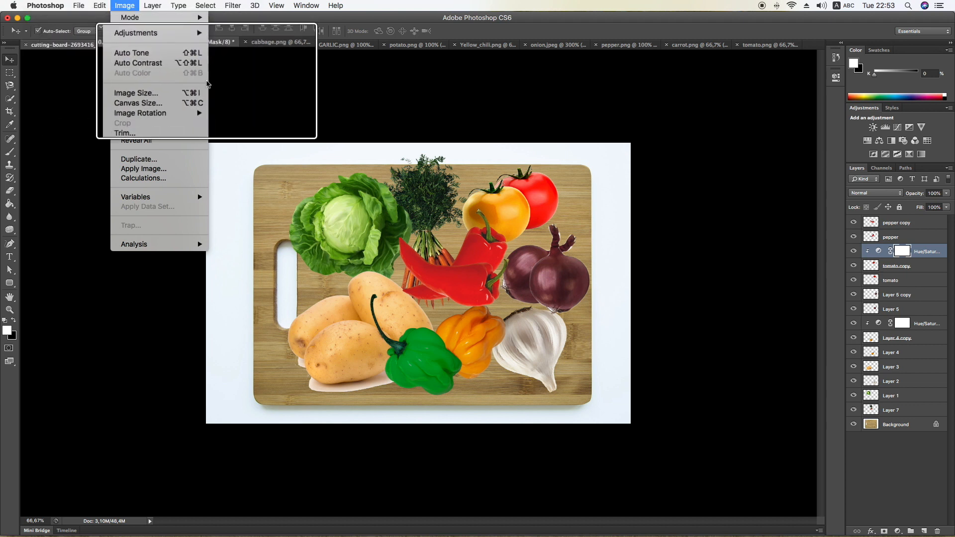
pyautogui.click(264, 83)
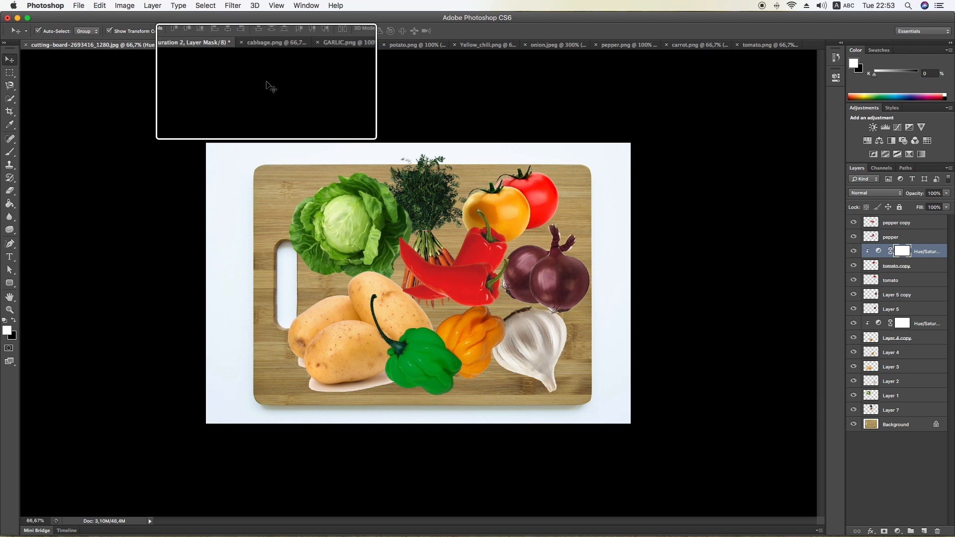
pyautogui.click(87, 8)
pyautogui.click(97, 33)
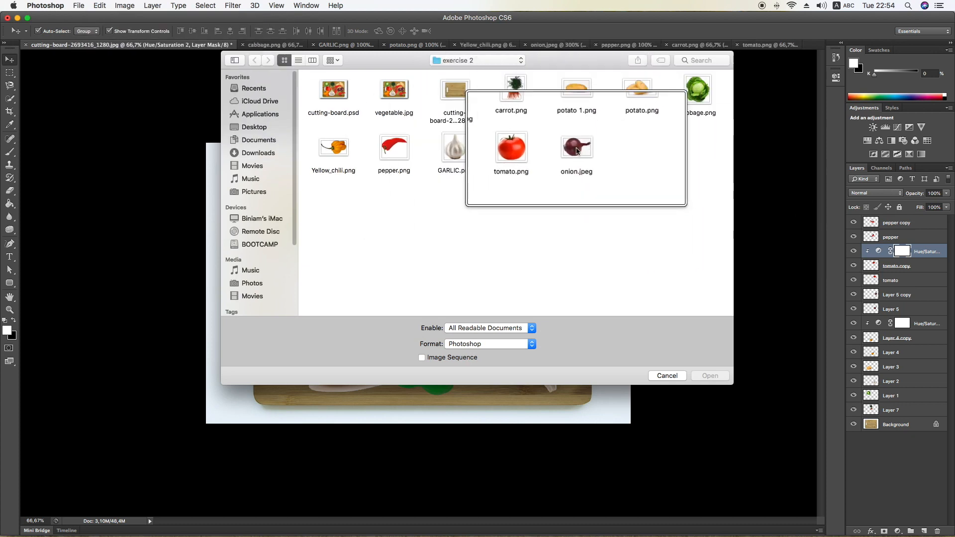
pyautogui.click(666, 376)
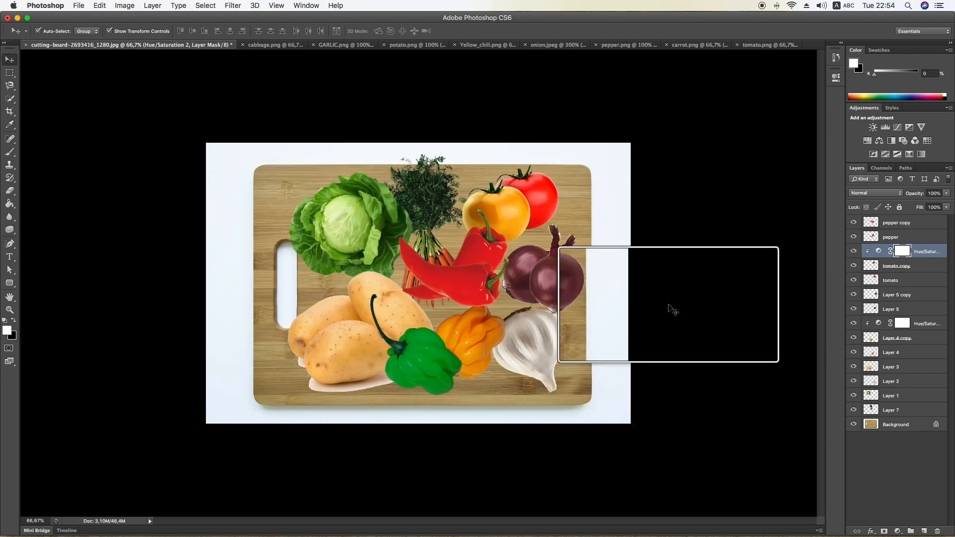
# Enlarge the cabbage on Layer 1 slightly to about 102.7% in width and height
pyautogui.click(352, 236)
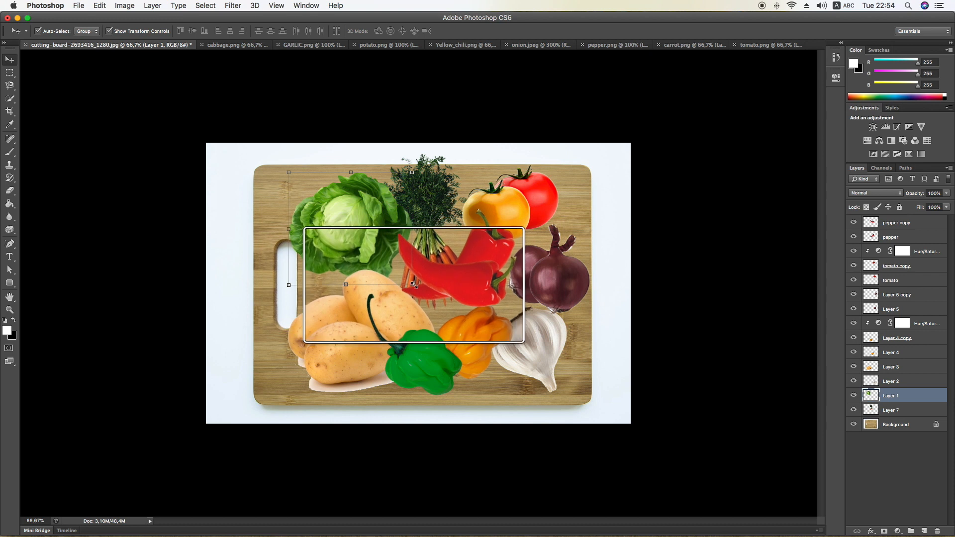
pyautogui.moveTo(411, 285)
pyautogui.mouseDown()
pyautogui.moveTo(393, 271)
pyautogui.moveTo(416, 287)
pyautogui.mouseUp()
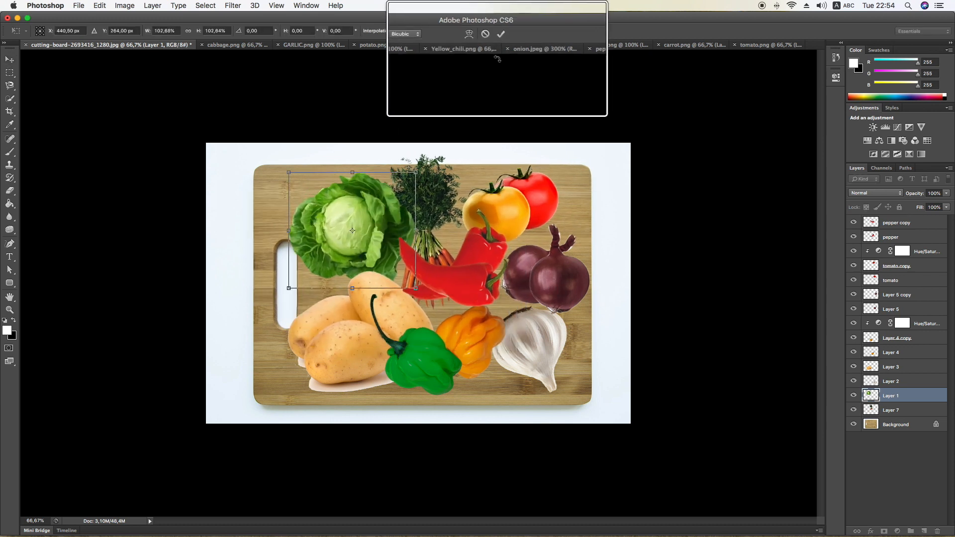
pyautogui.click(501, 34)
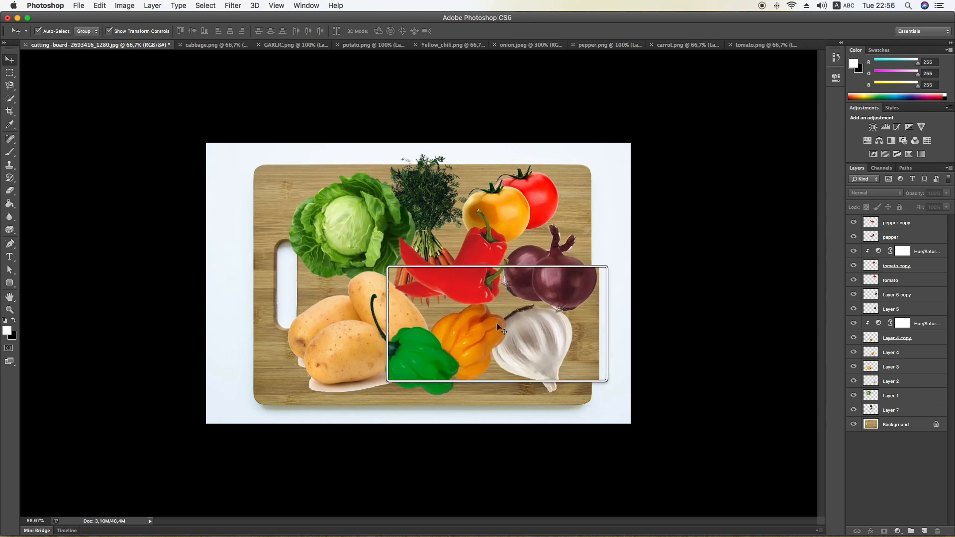
pyautogui.click(78, 5)
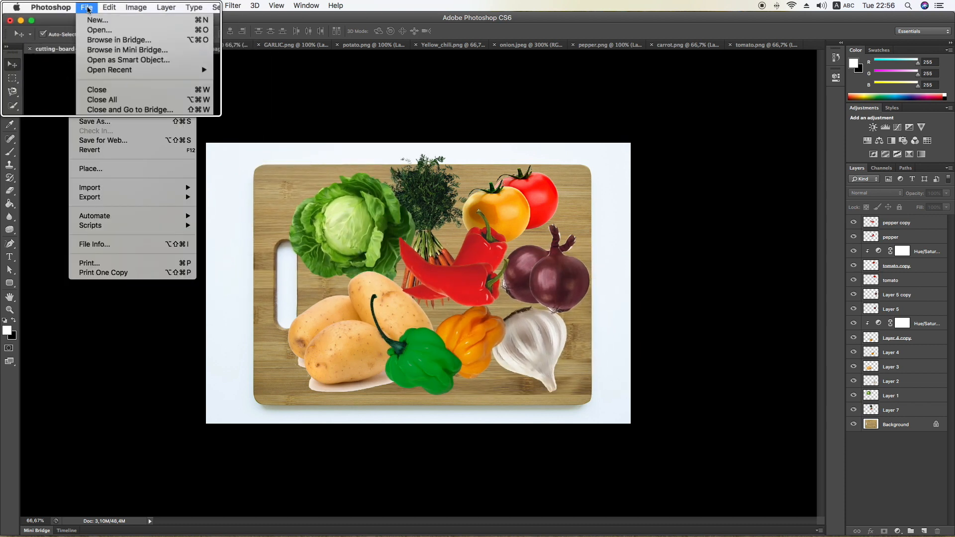
pyautogui.click(108, 122)
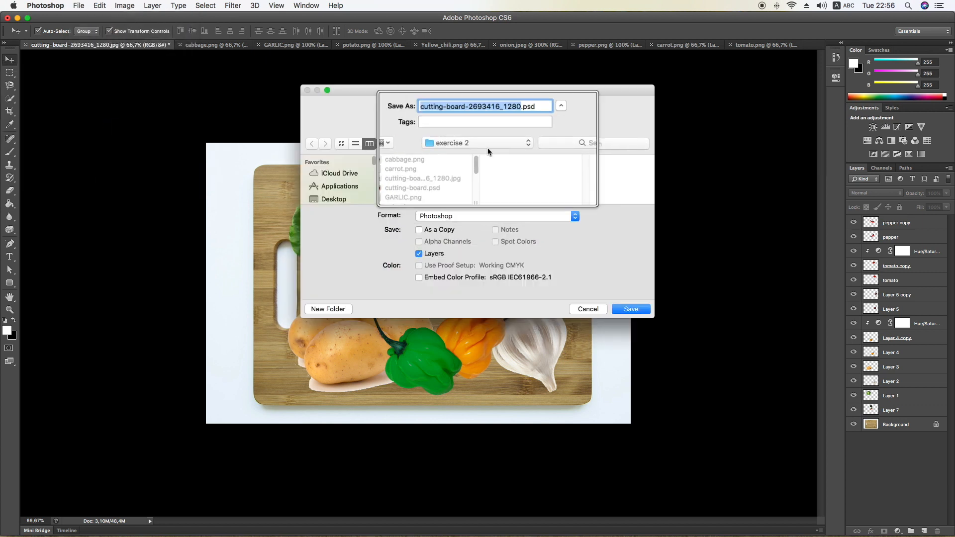
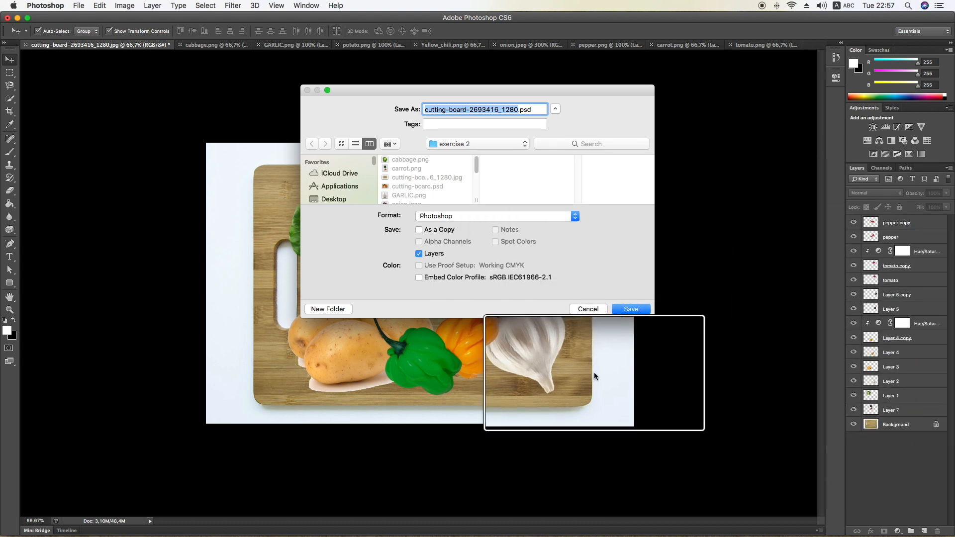
pyautogui.click(598, 308)
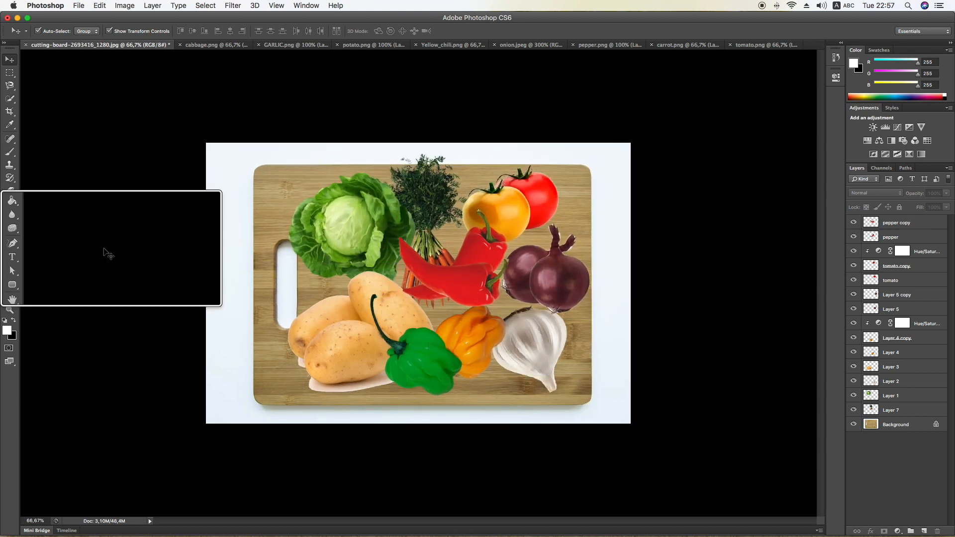
# Start saving the composite as a separate file and choose JPEG as its format
pyautogui.click(80, 6)
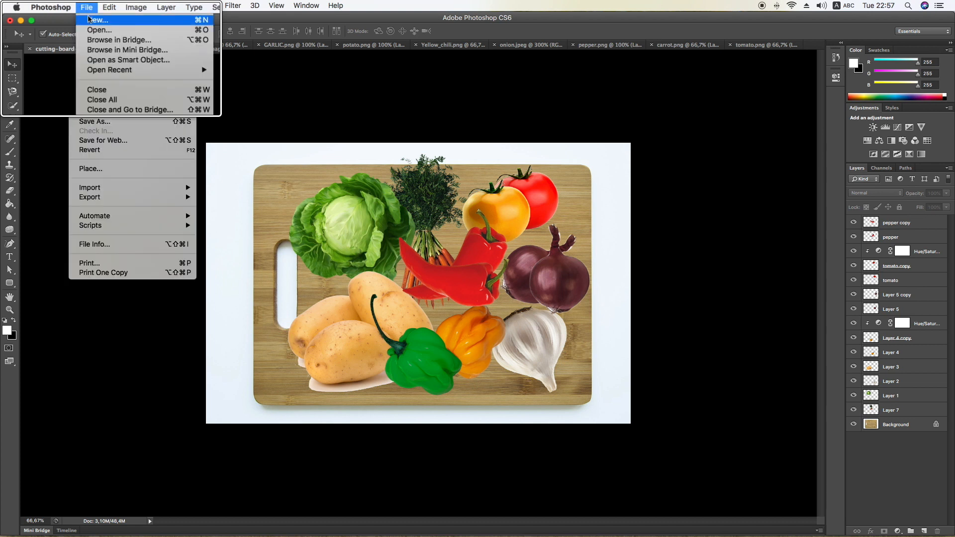
pyautogui.click(112, 117)
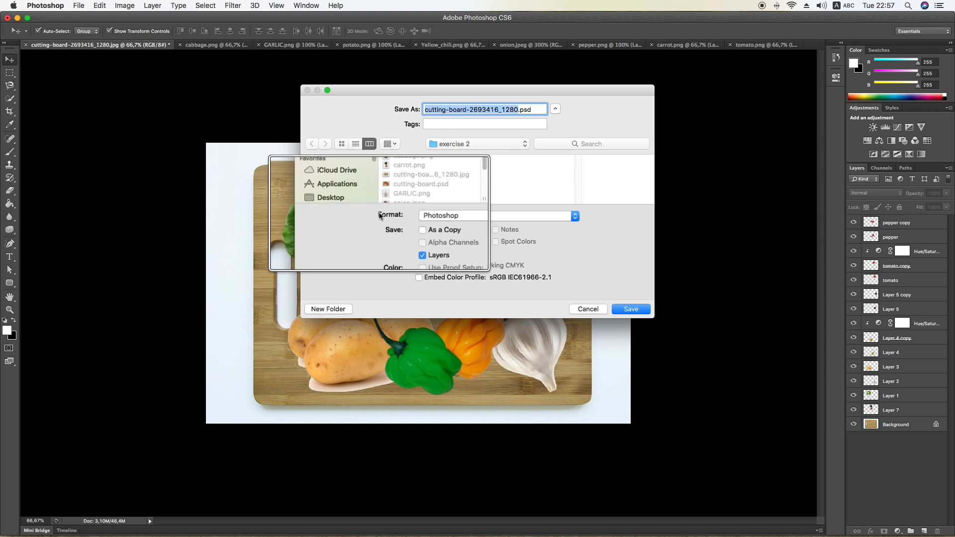
pyautogui.click(575, 217)
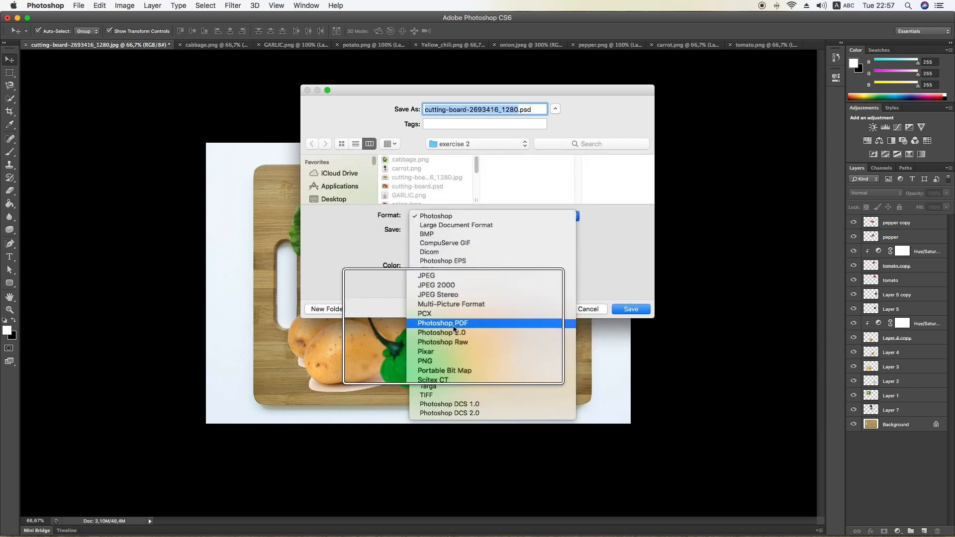
pyautogui.click(433, 278)
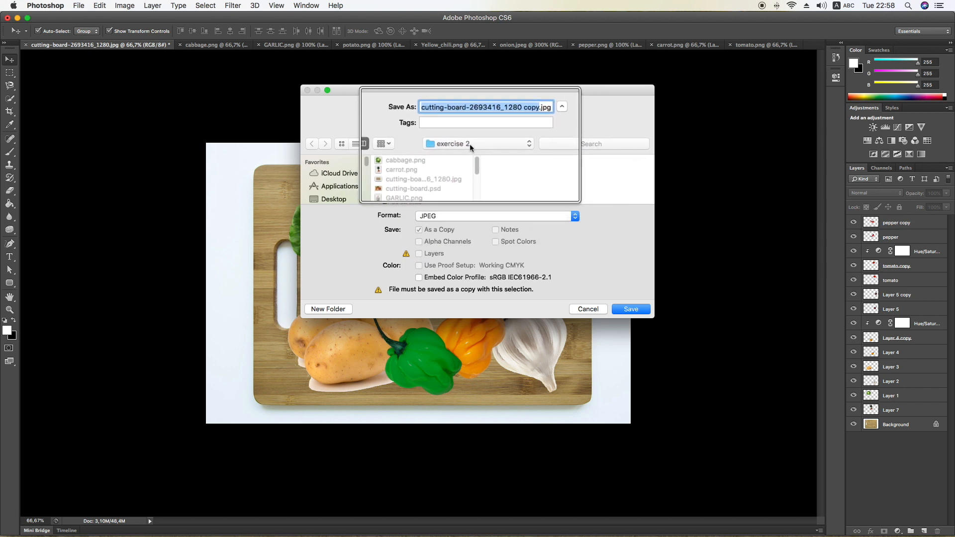
# Keep exercise 2 as the destination folder, shorten the file name to cutting-board-.jpg and save the JPEG copy
pyautogui.click(517, 143)
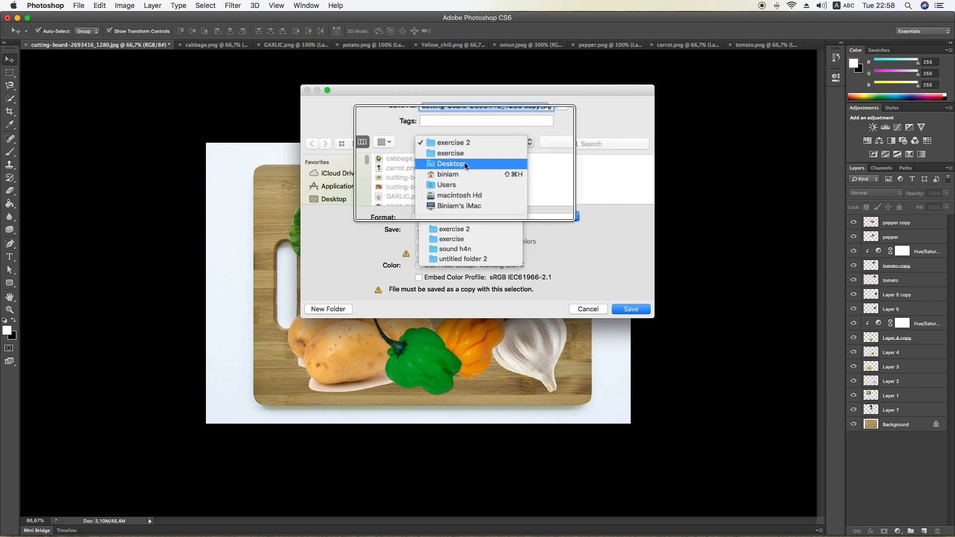
pyautogui.click(461, 145)
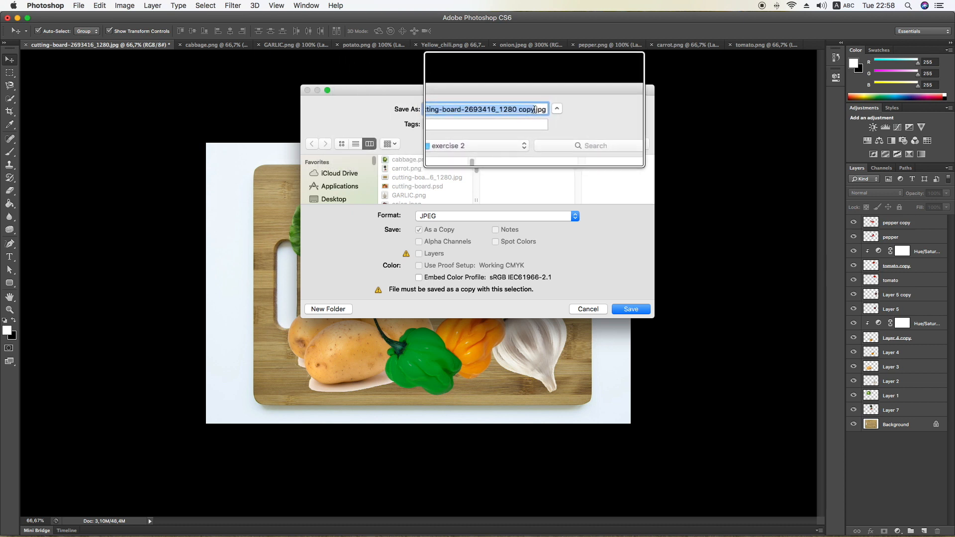
pyautogui.press('BackSpace')
pyautogui.press('BackSpace')
pyautogui.press('BackSpace')
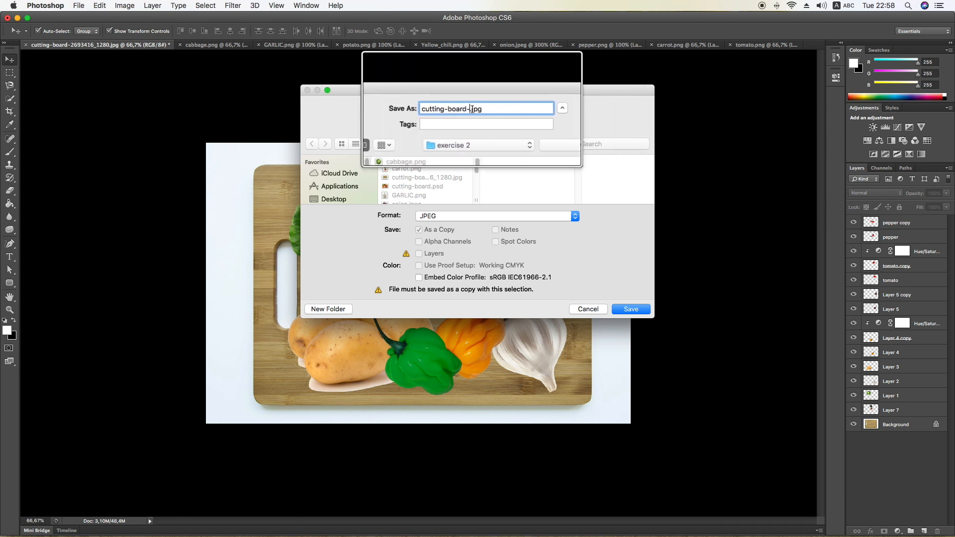
pyautogui.click(630, 309)
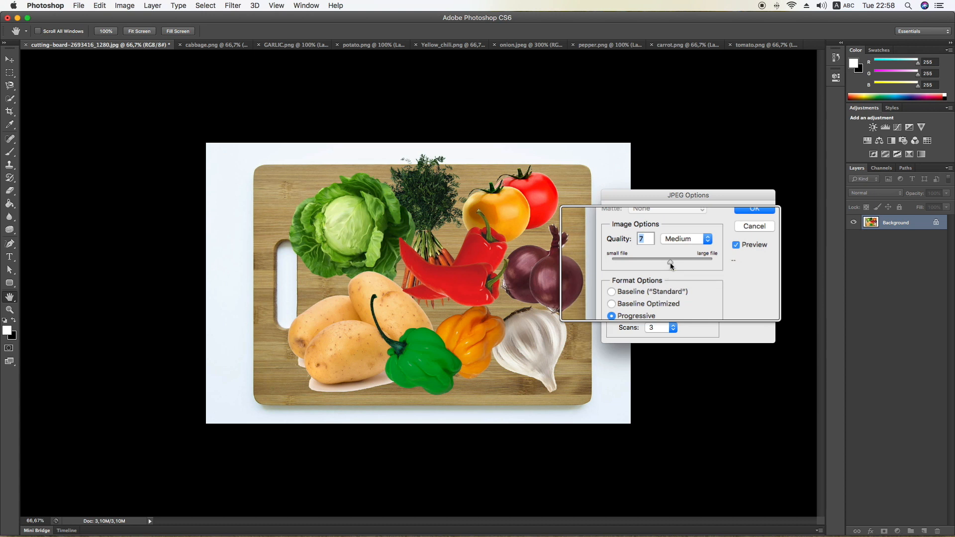
# Turn on the file-size preview in the JPEG options and try quality 12, followed by quality 4
pyautogui.moveTo(670, 262); pyautogui.dragTo(712, 262)
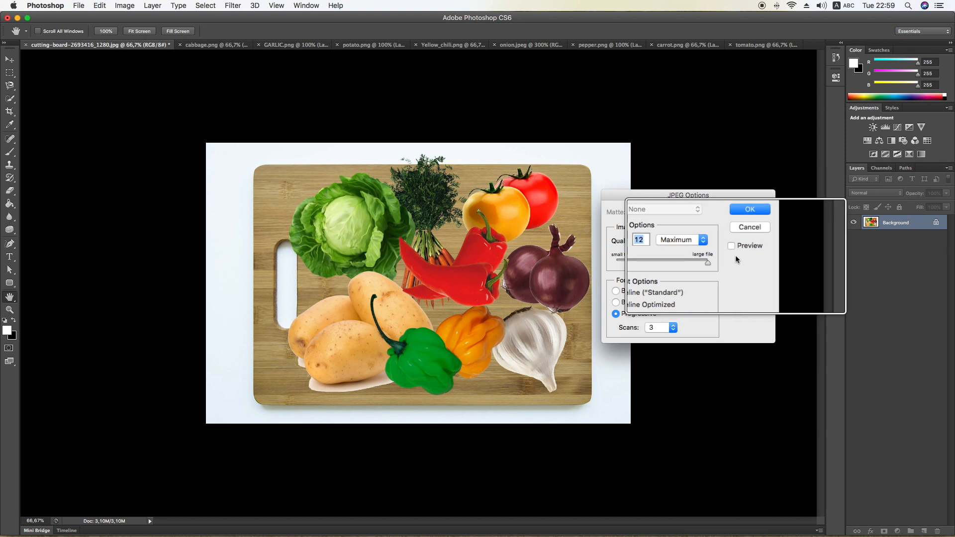
pyautogui.click(731, 246)
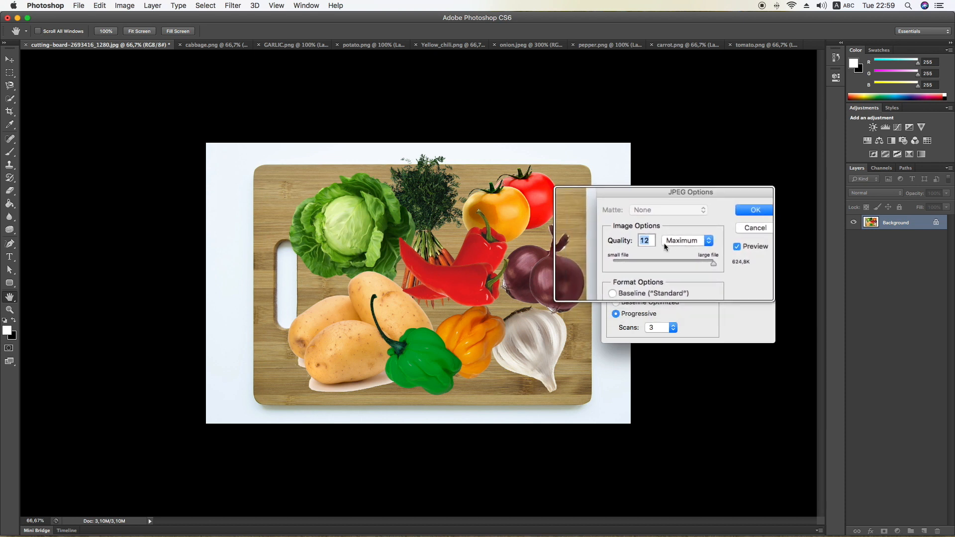
pyautogui.moveTo(708, 259); pyautogui.dragTo(646, 259)
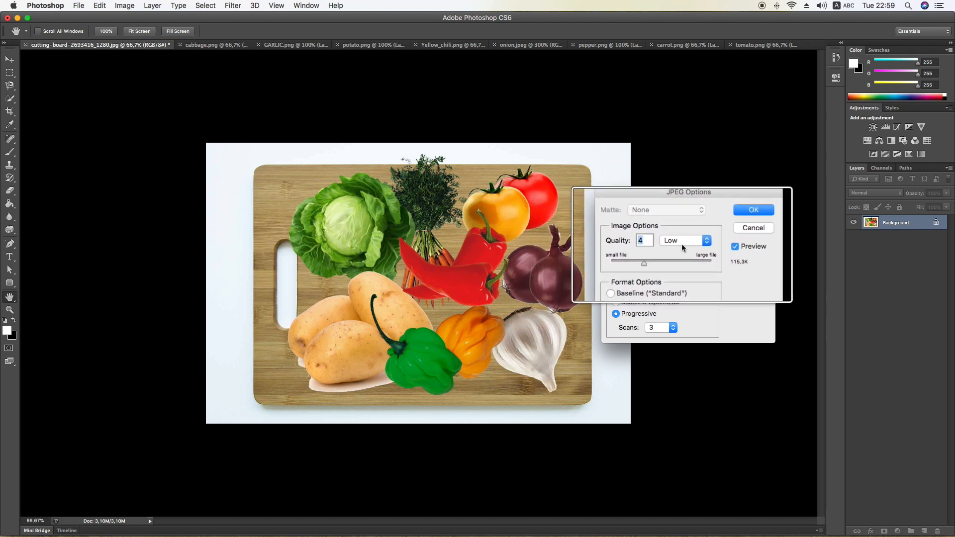
# Try the Medium, High and Maximum quality presets for the JPEG one after another
pyautogui.click(706, 242)
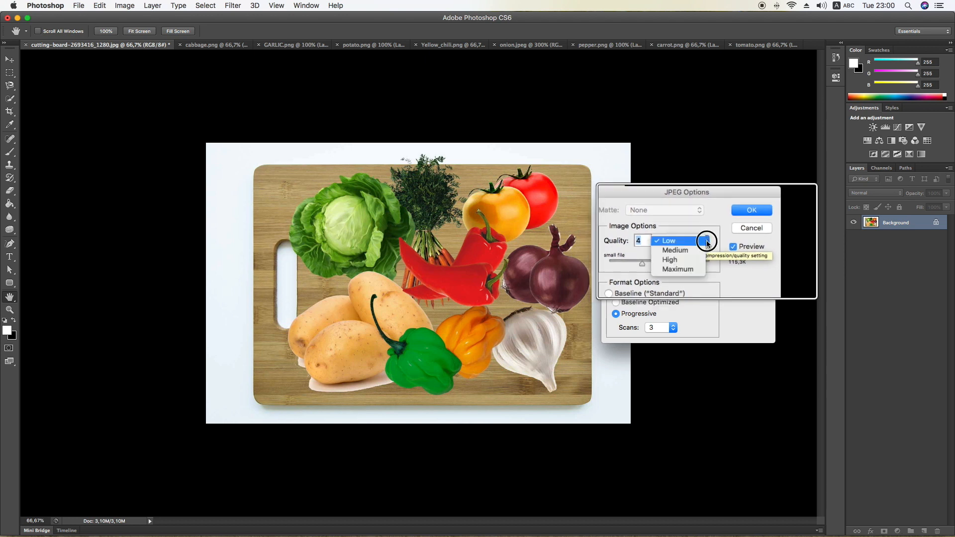
pyautogui.click(677, 250)
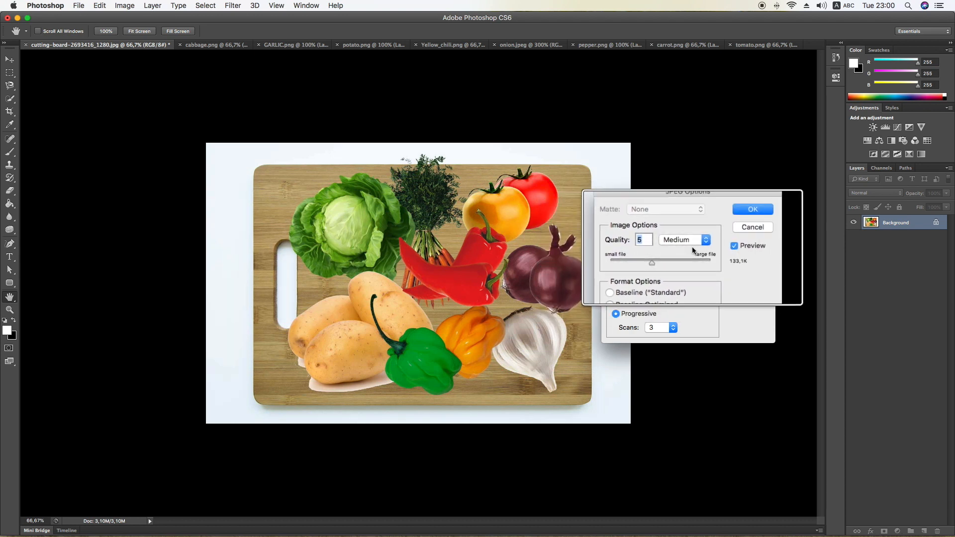
pyautogui.click(705, 239)
pyautogui.click(681, 250)
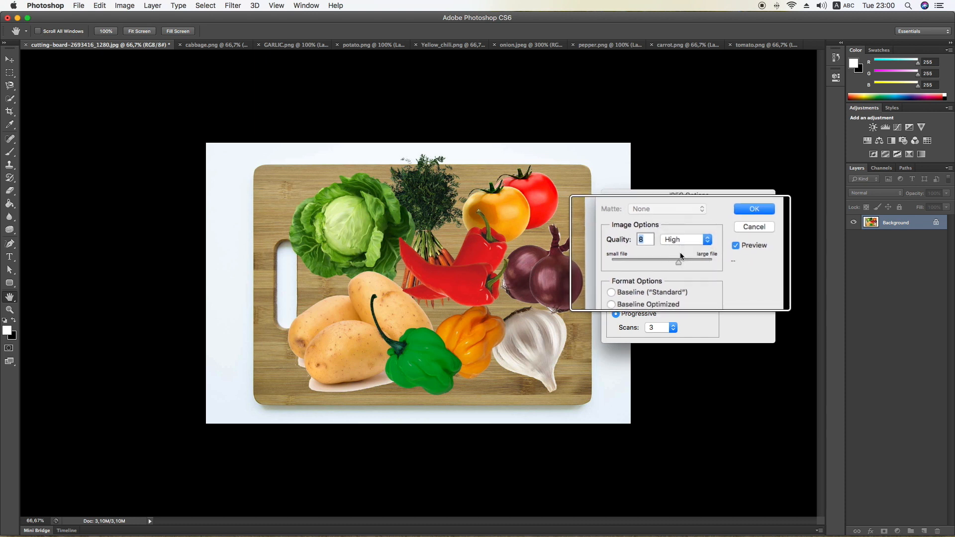
pyautogui.click(704, 240)
pyautogui.click(688, 251)
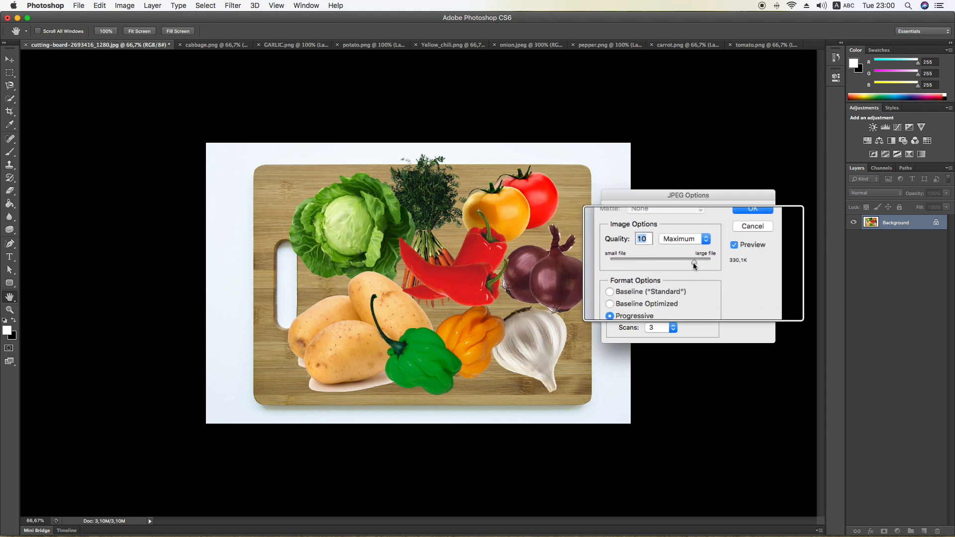
# Compare JPEG quality 12 with 6, settle on quality 6 (Medium) and finish saving the file
pyautogui.moveTo(693, 261); pyautogui.dragTo(712, 262)
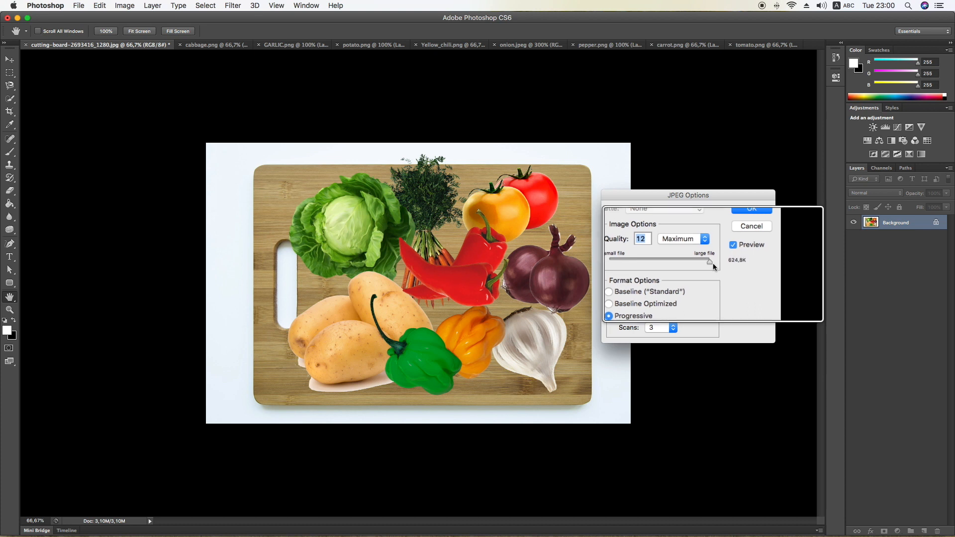
pyautogui.moveTo(708, 262); pyautogui.dragTo(664, 262)
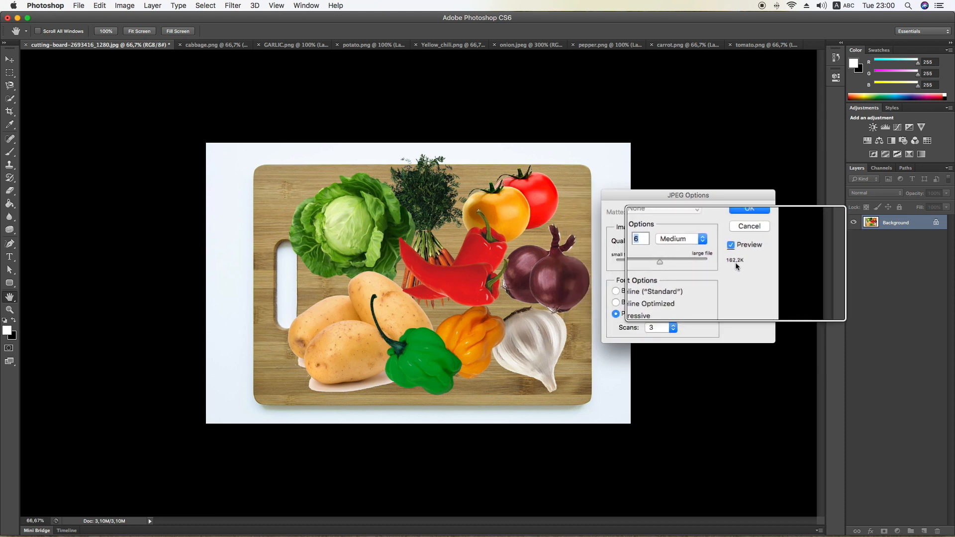
pyautogui.moveTo(667, 261); pyautogui.dragTo(717, 263)
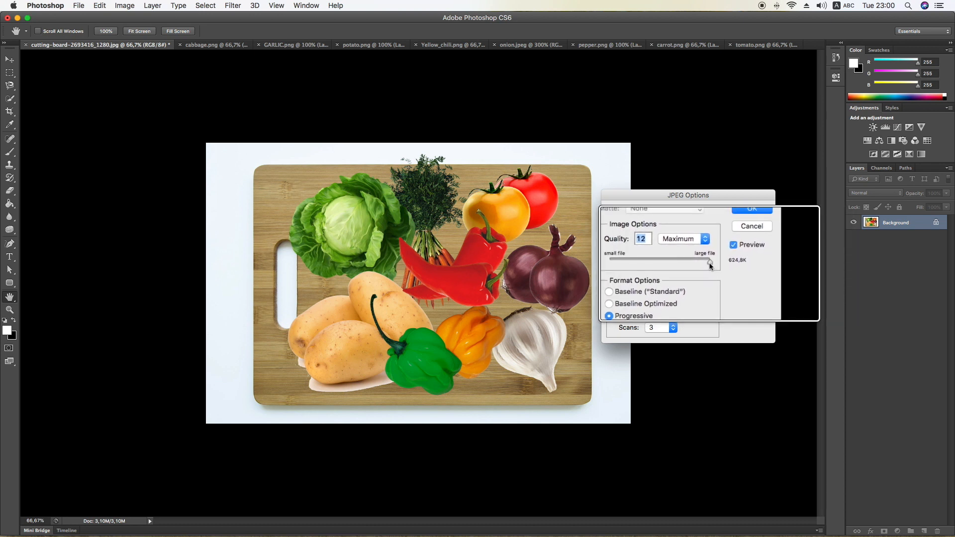
pyautogui.moveTo(708, 262); pyautogui.dragTo(664, 265)
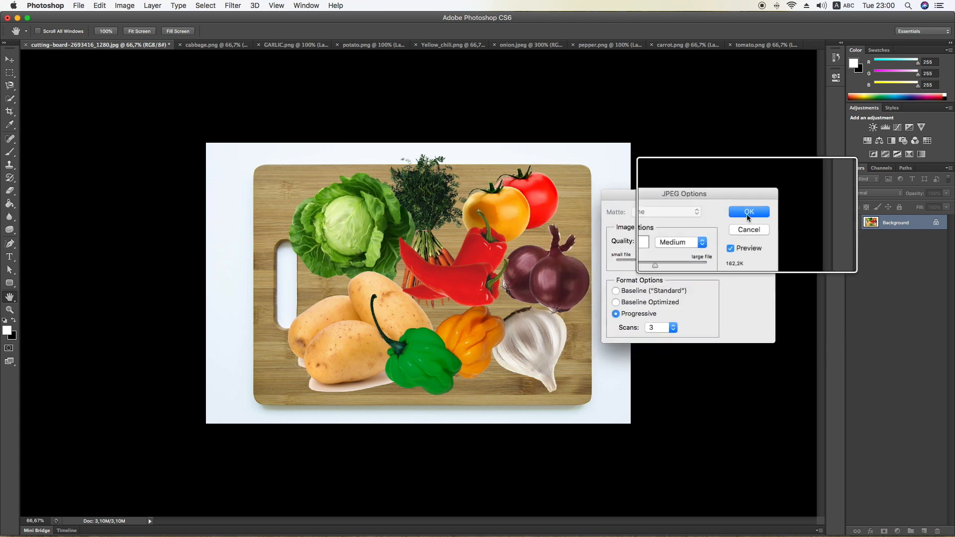
pyautogui.click(748, 212)
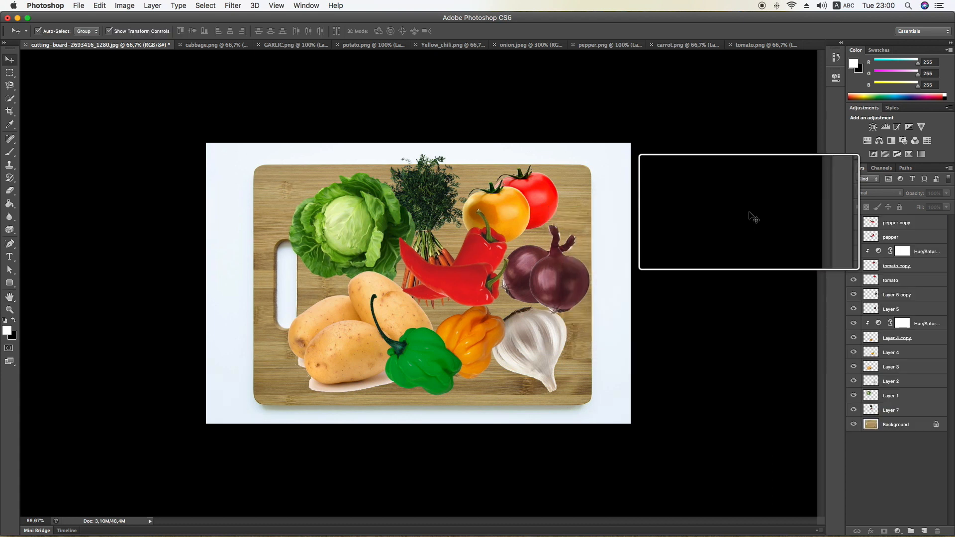
pyautogui.press('v')
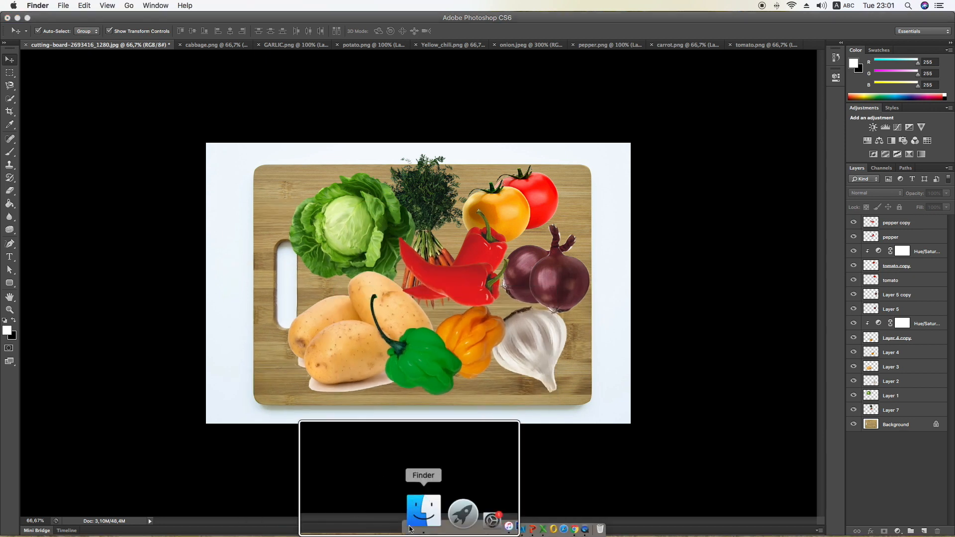
# Switch to Finder, preview cutting-board.jpg in the Desktop's exercise > exercise 2 folder, and close the preview and the folder window
pyautogui.click(413, 527)
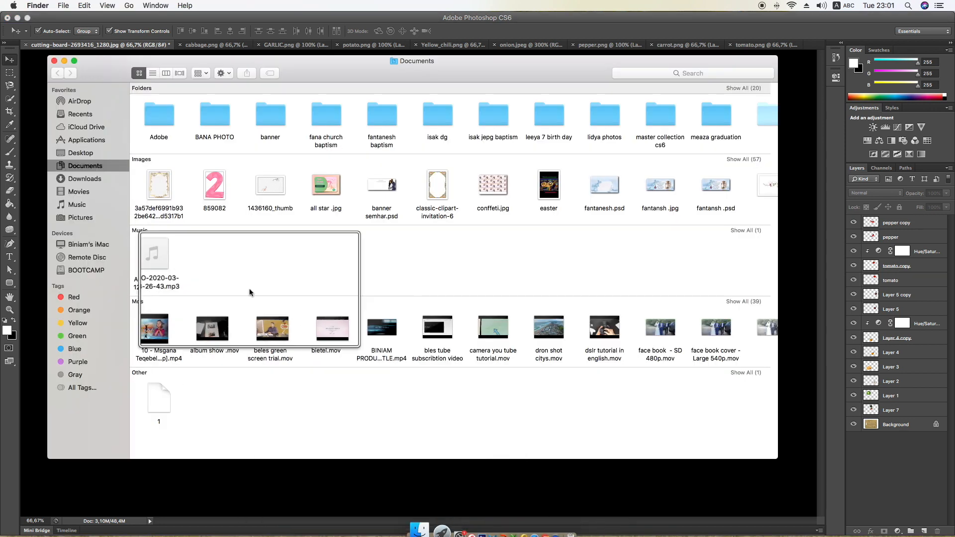
pyautogui.click(80, 153)
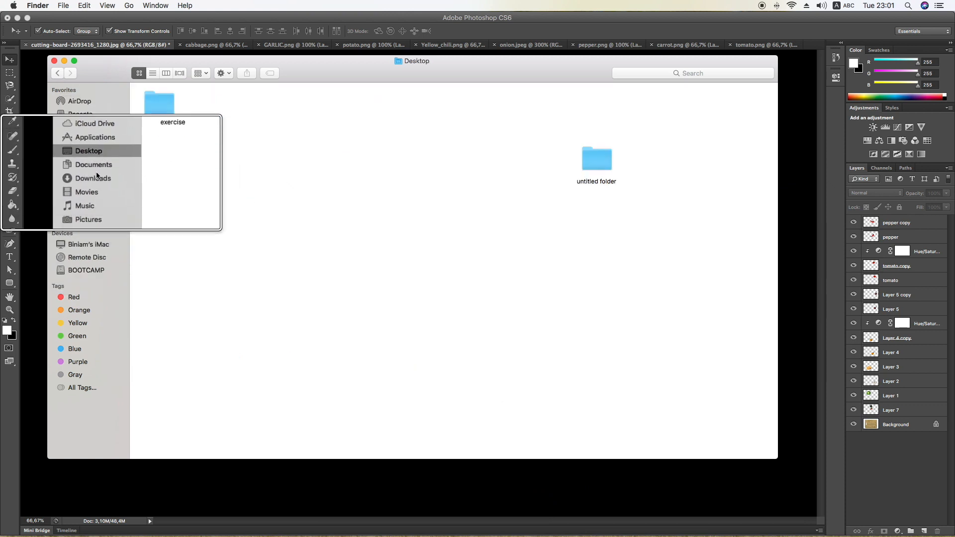
pyautogui.doubleClick(158, 103)
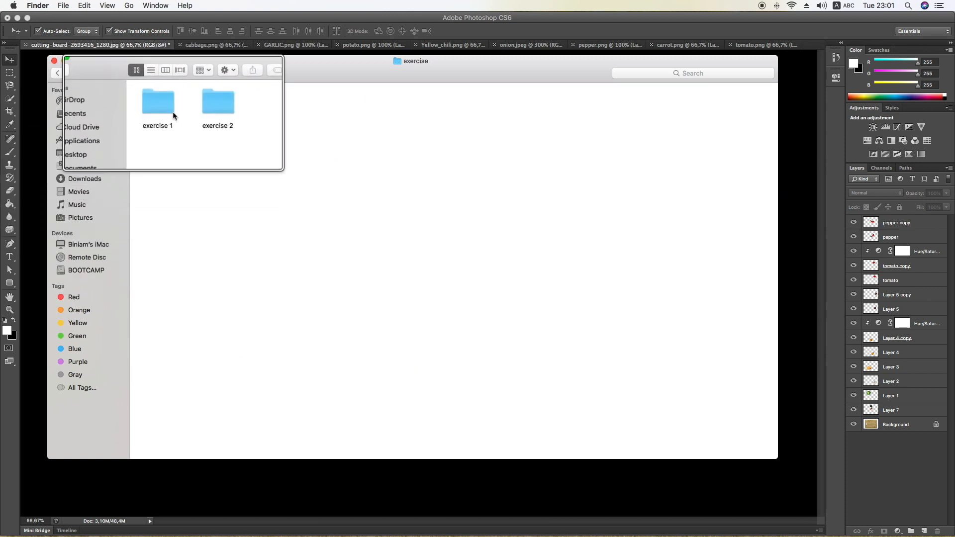
pyautogui.doubleClick(218, 108)
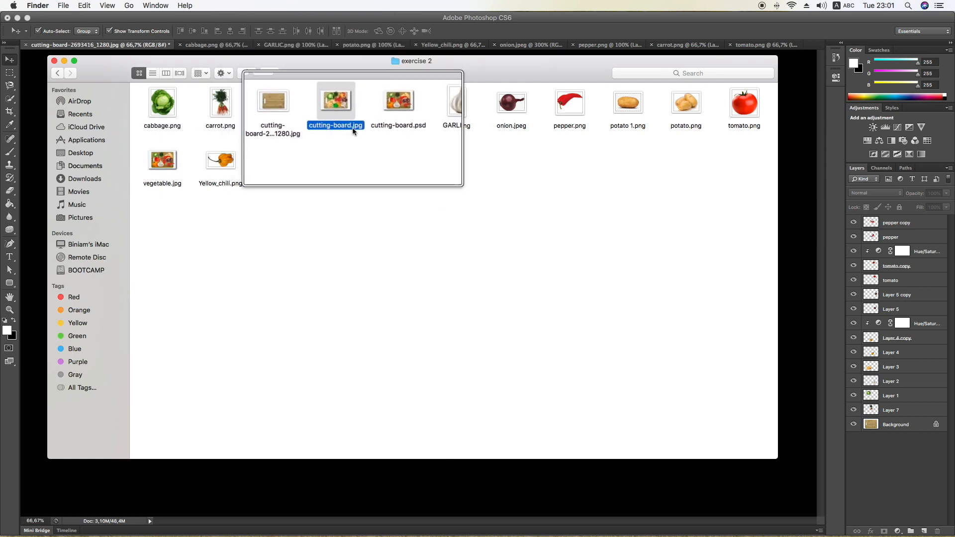
pyautogui.press('space')
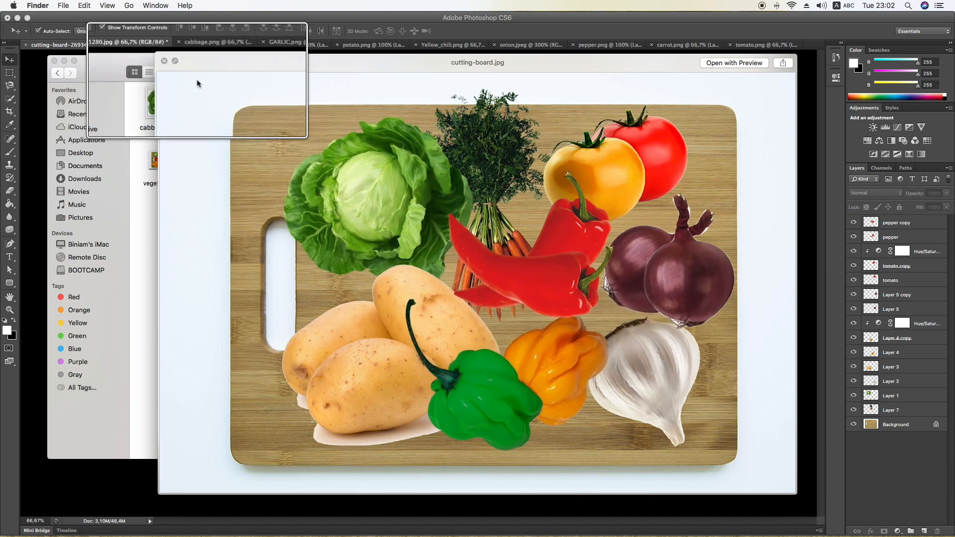
pyautogui.click(167, 62)
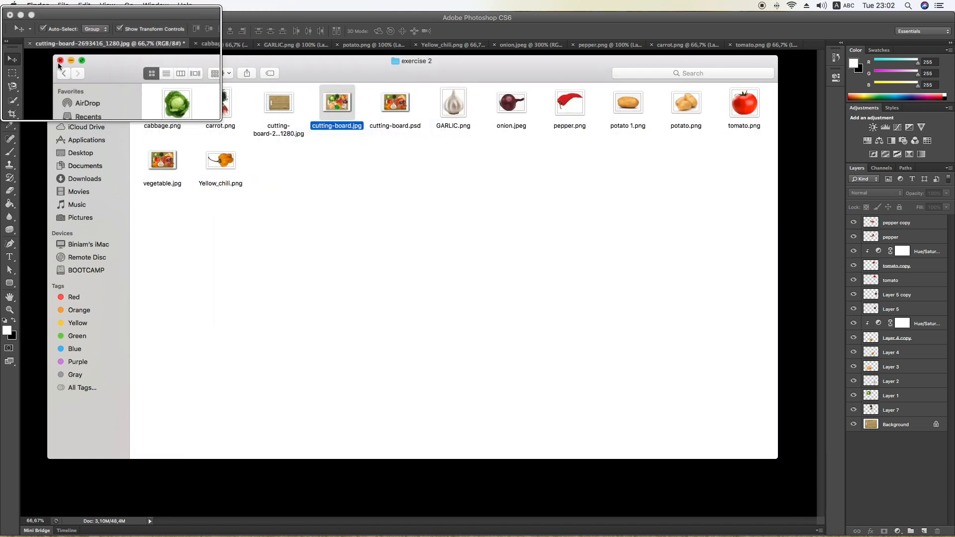
pyautogui.click(56, 60)
# Return to Photoshop and close all open documents, discarding the unsaved changes to cutting-board-2693416_1280.jpg
pyautogui.click(79, 5)
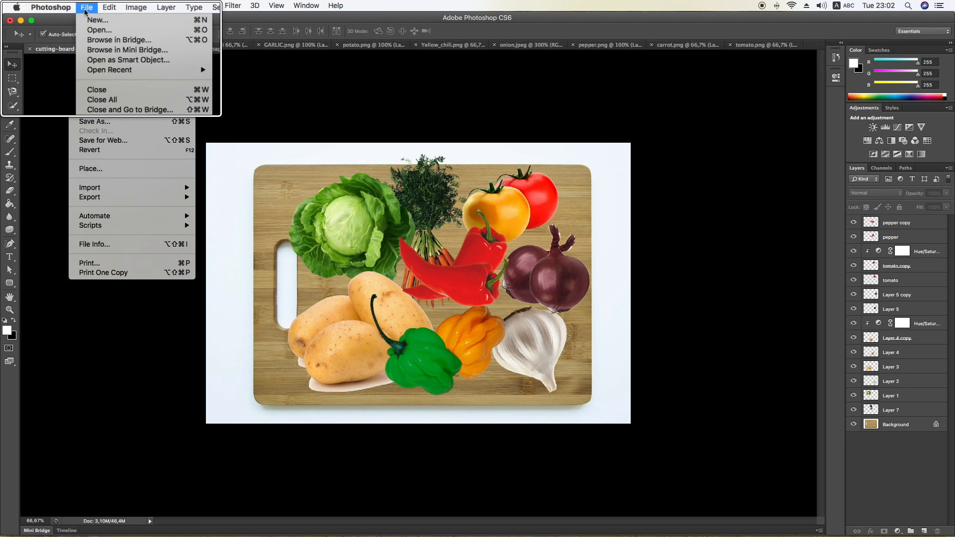
pyautogui.click(101, 93)
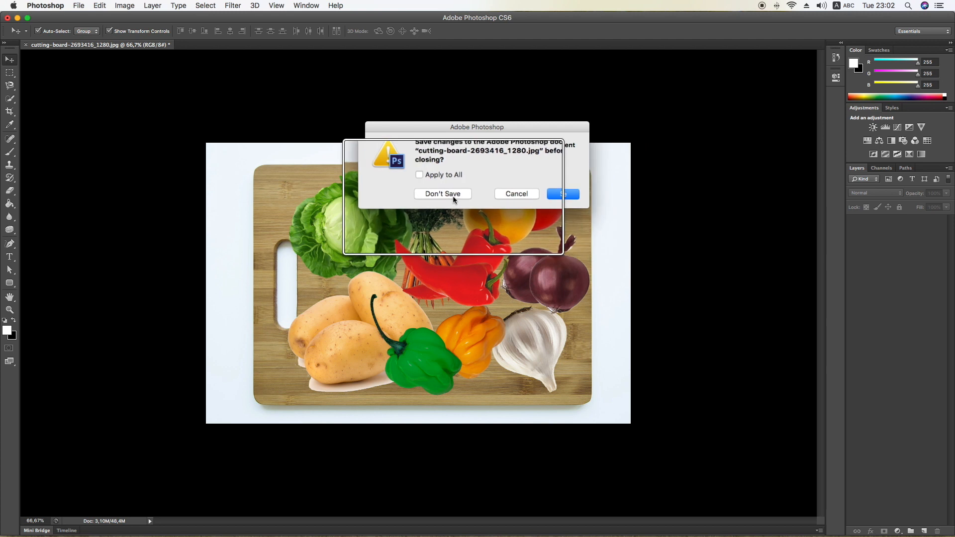
pyautogui.click(561, 194)
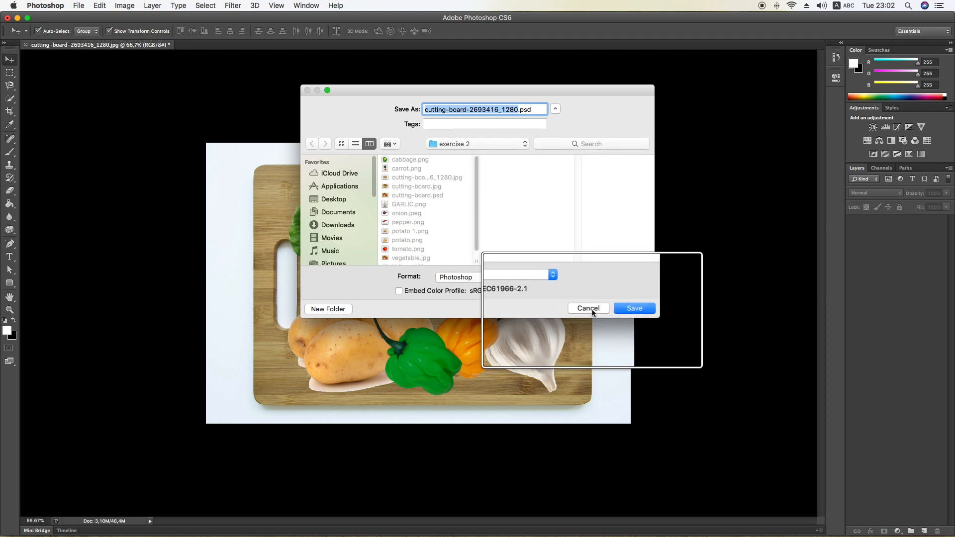
pyautogui.press('Escape')
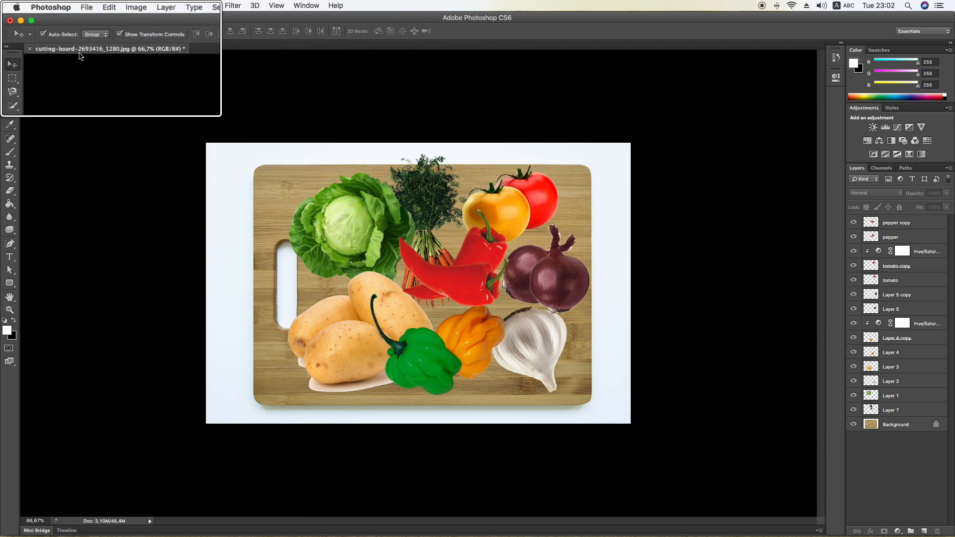
pyautogui.click(29, 49)
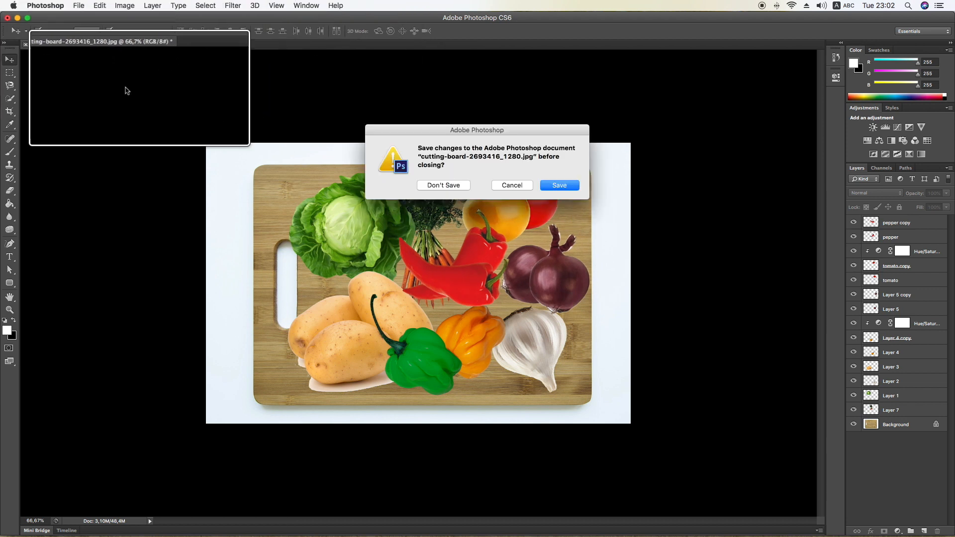
pyautogui.click(452, 184)
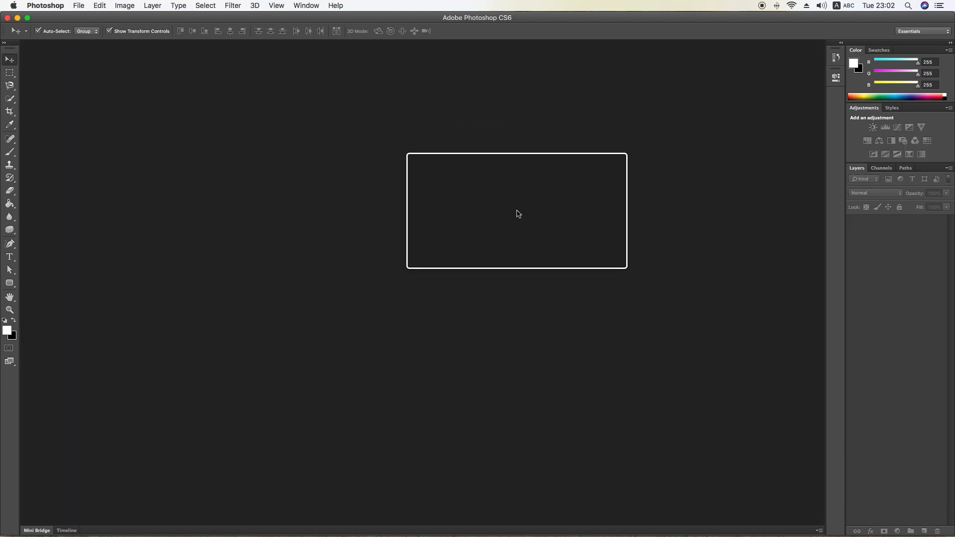